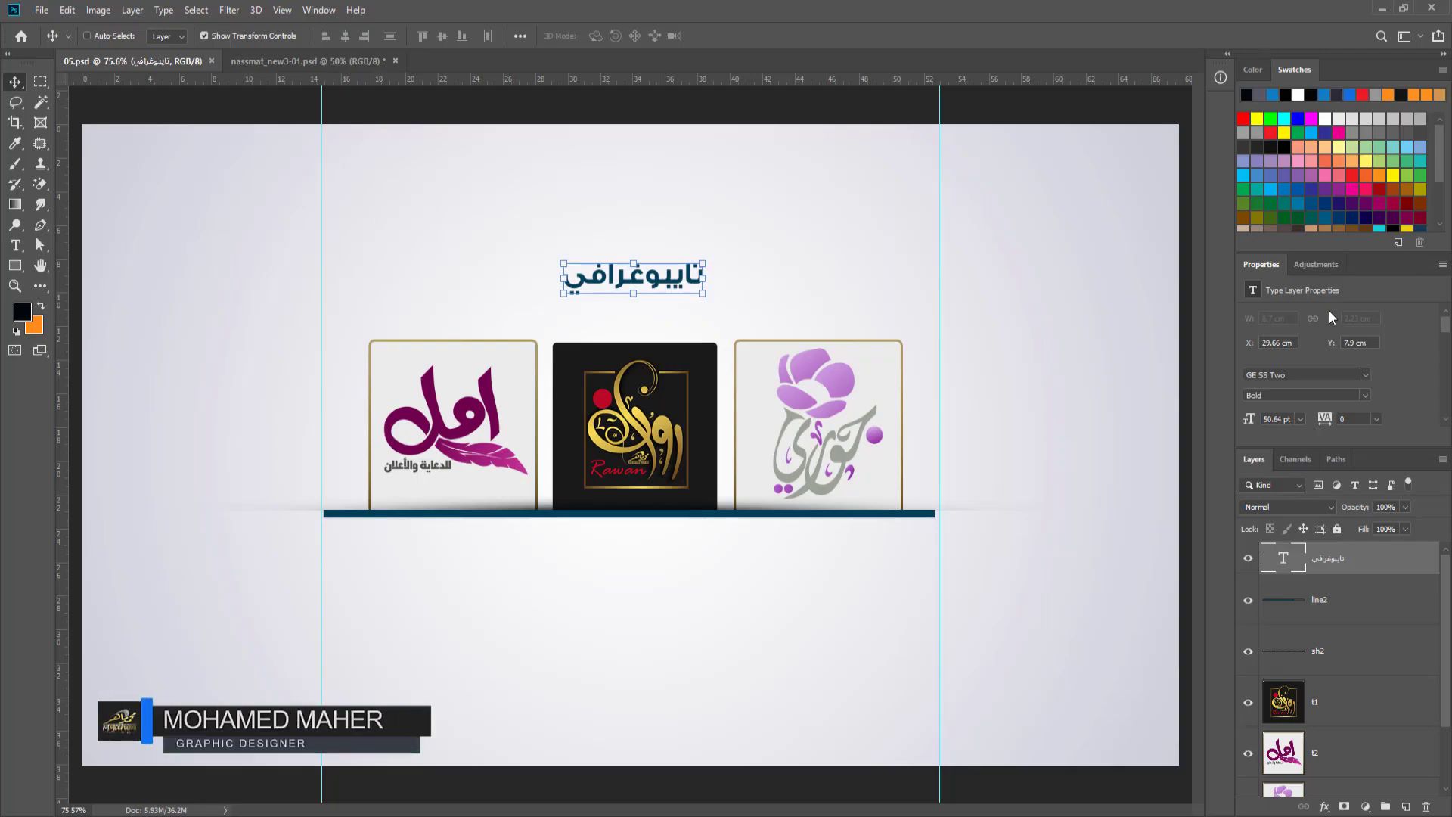
# Delete the old line2 bar, its shadow and the decorative logo layers.
pyautogui.hotkey('alt', 'Tab')
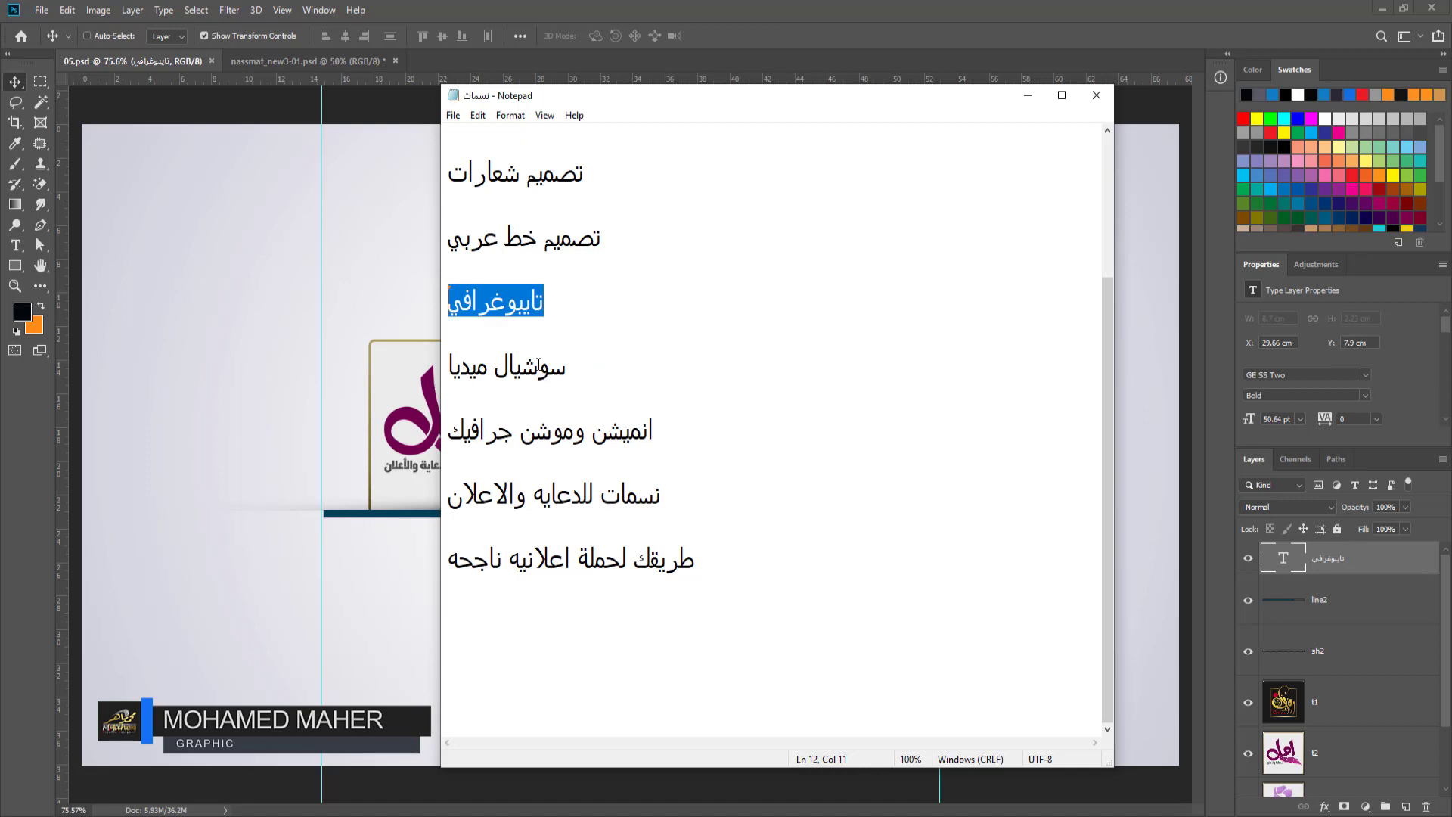
pyautogui.hotkey('alt', 'Tab')
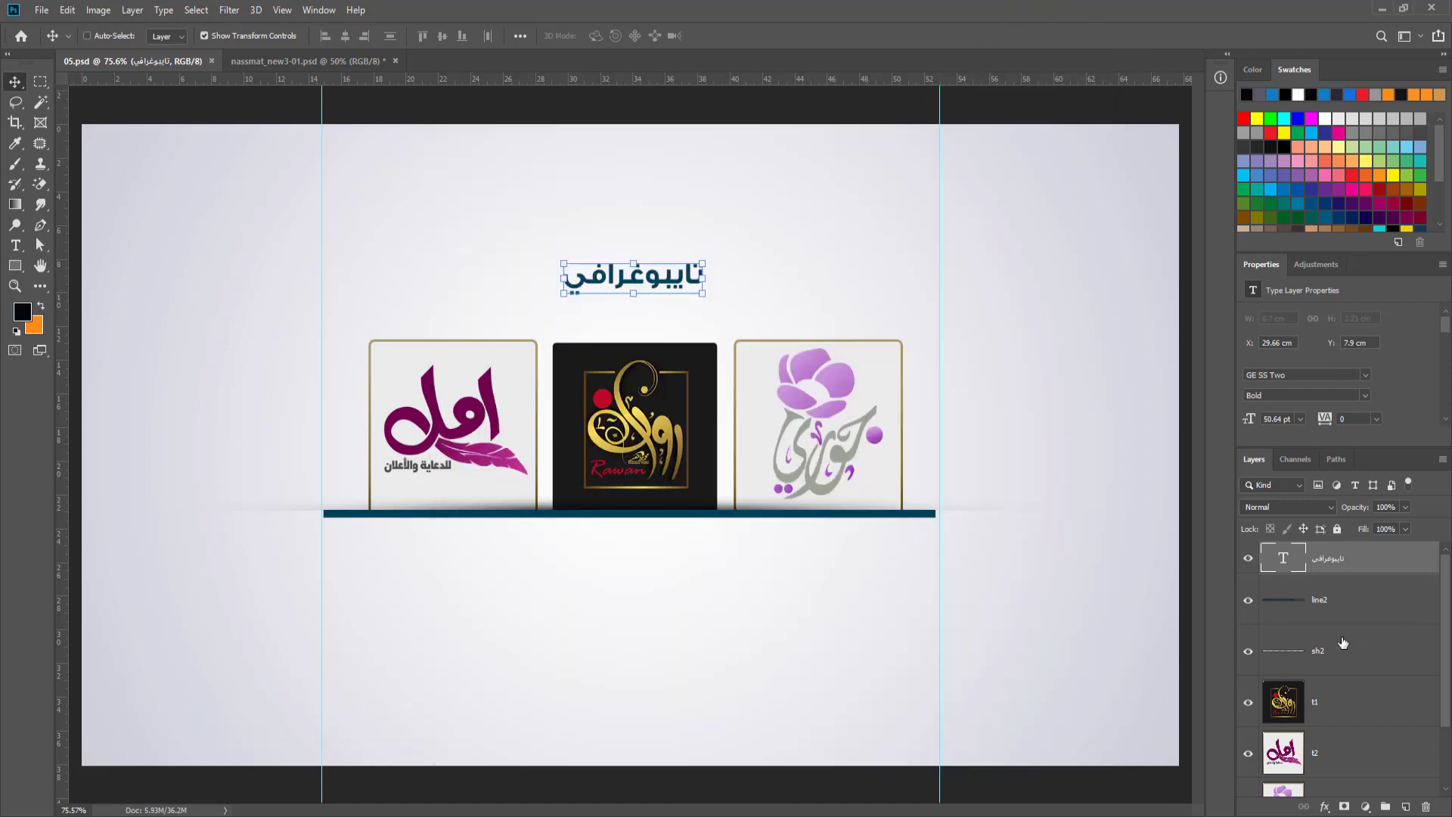
pyautogui.click(1335, 610)
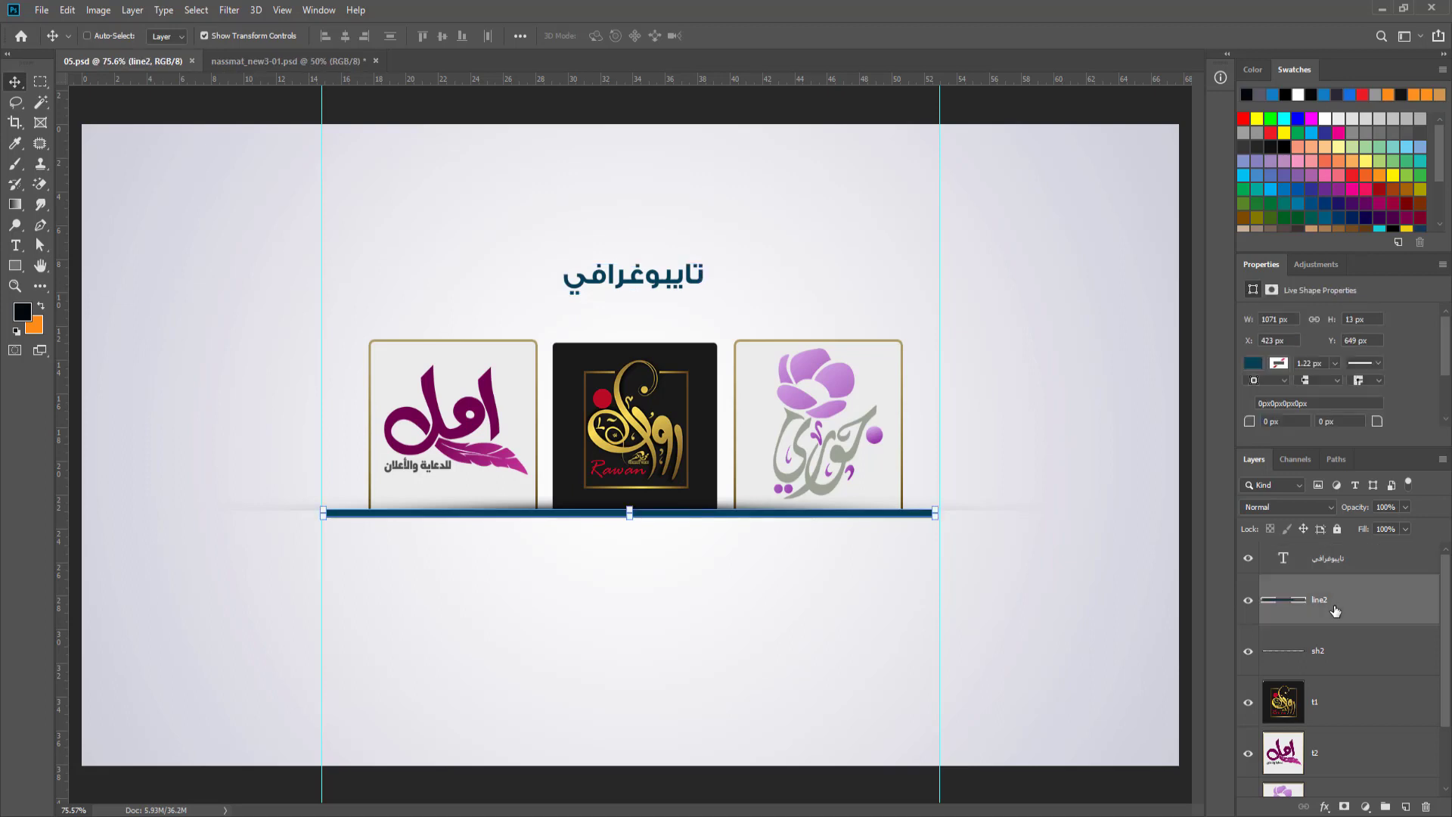
pyautogui.press('Delete')
pyautogui.press('Delete')
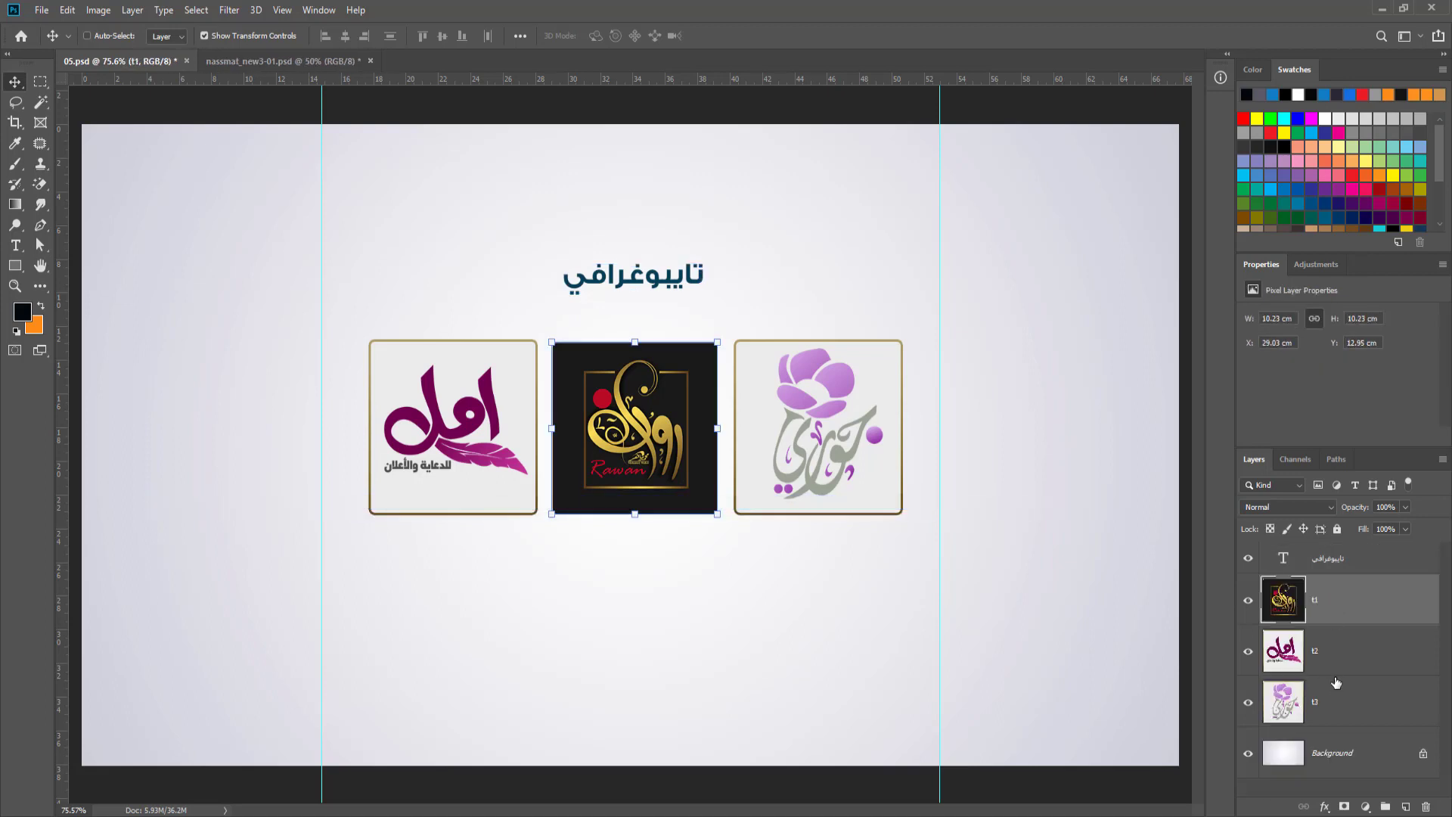
pyautogui.press('Delete')
pyautogui.press('Delete')
pyautogui.press('Delete')
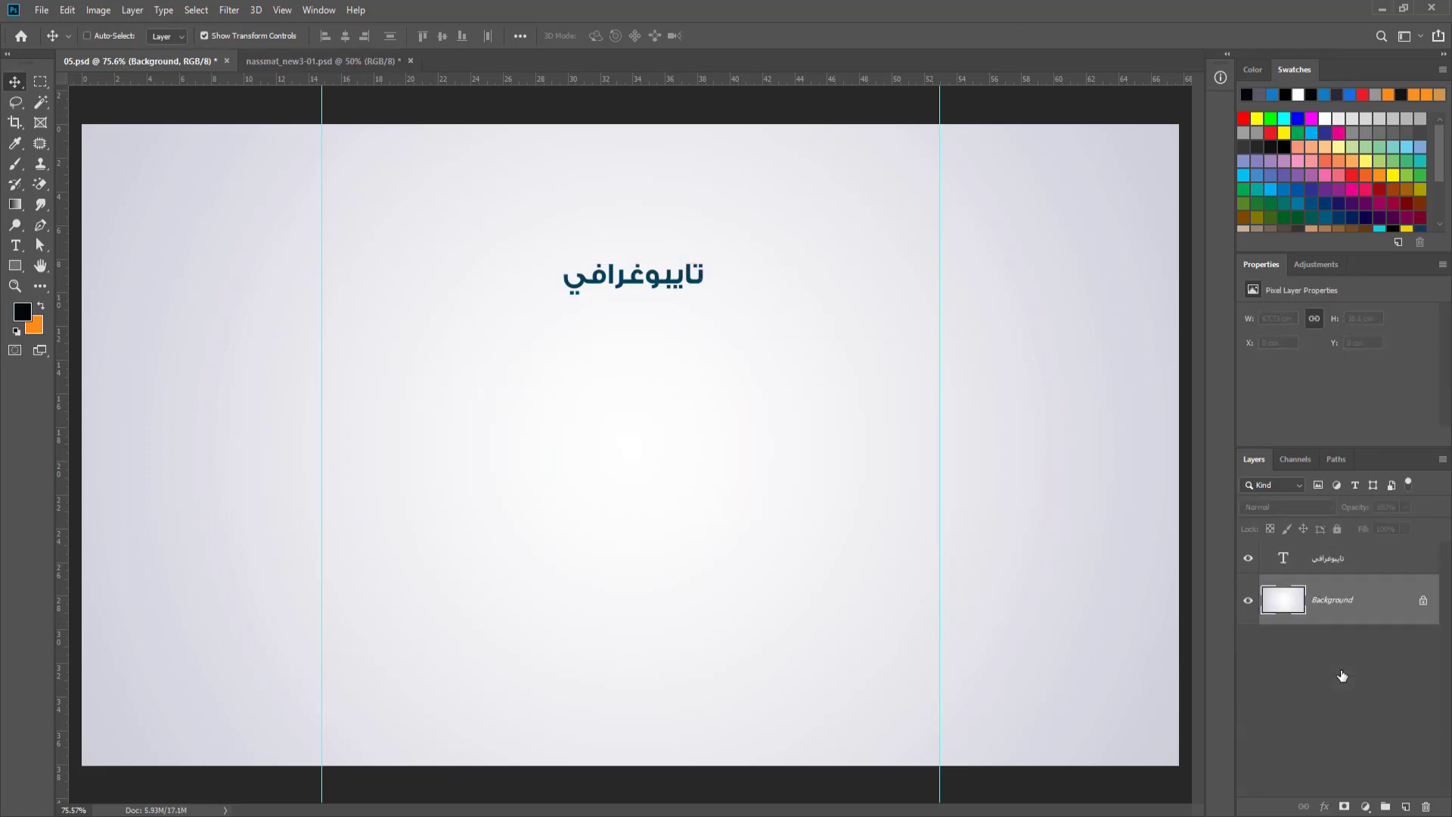
# Move the title higher and replace it with 'سوشيال ميديا' copied from the notes.
pyautogui.click(1342, 575)
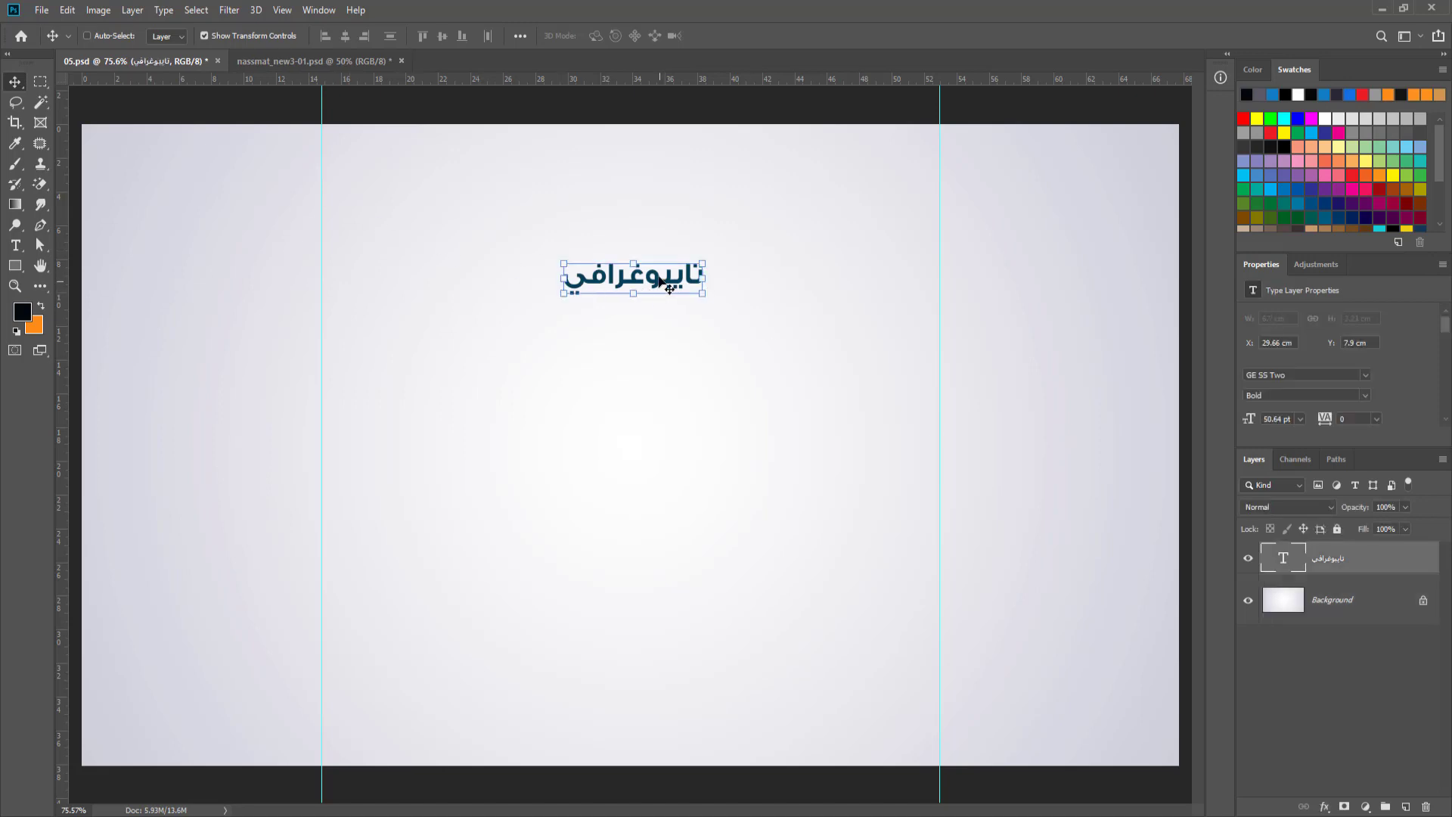
pyautogui.moveTo(665, 284); pyautogui.dragTo(657, 225)
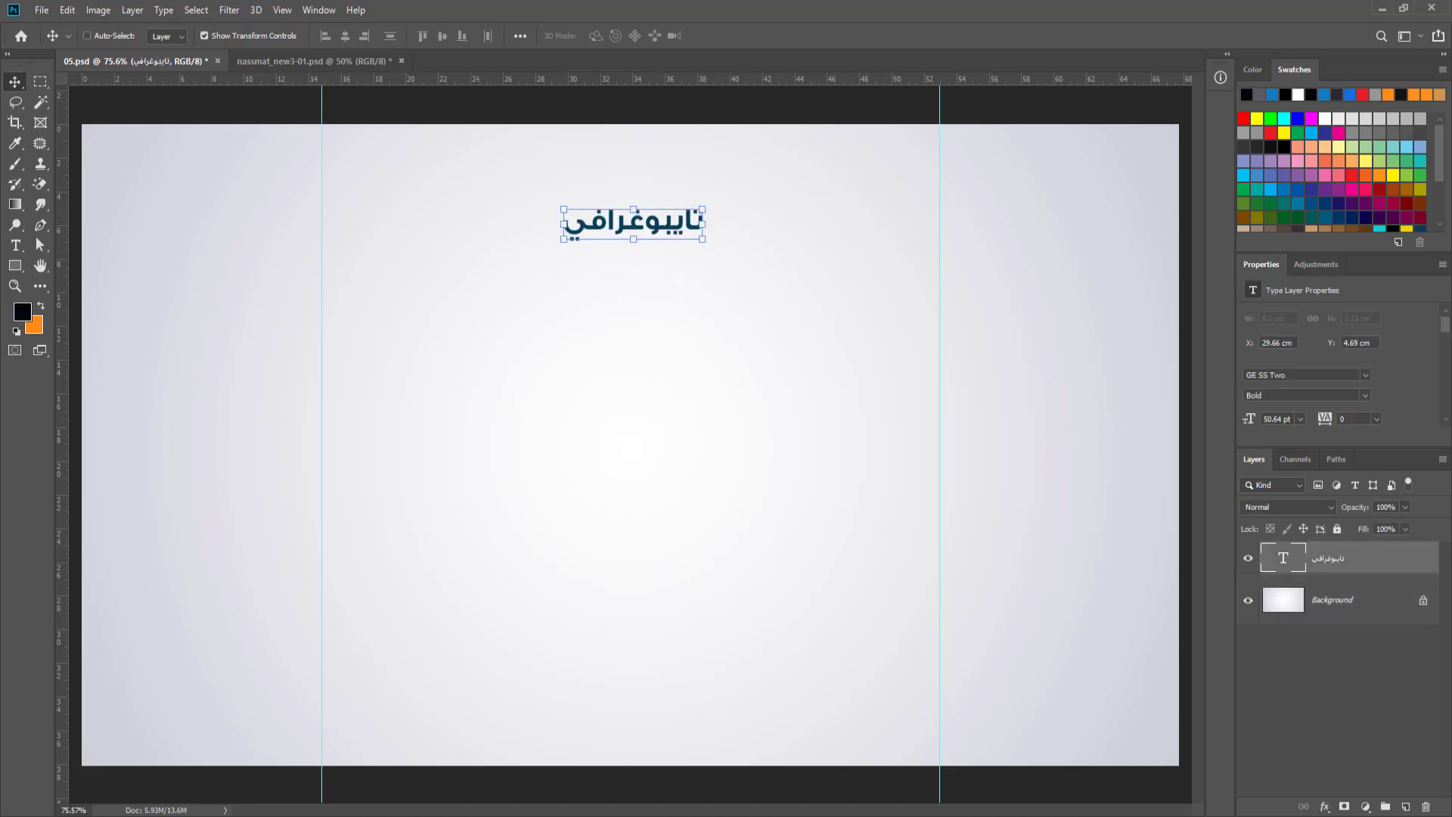
pyautogui.hotkey('alt', 'Tab')
pyautogui.tripleClick(484, 367)
pyautogui.hotkey('ctrl', 'c')
pyautogui.hotkey('alt', 'Tab')
pyautogui.hotkey('ctrl', 'v')
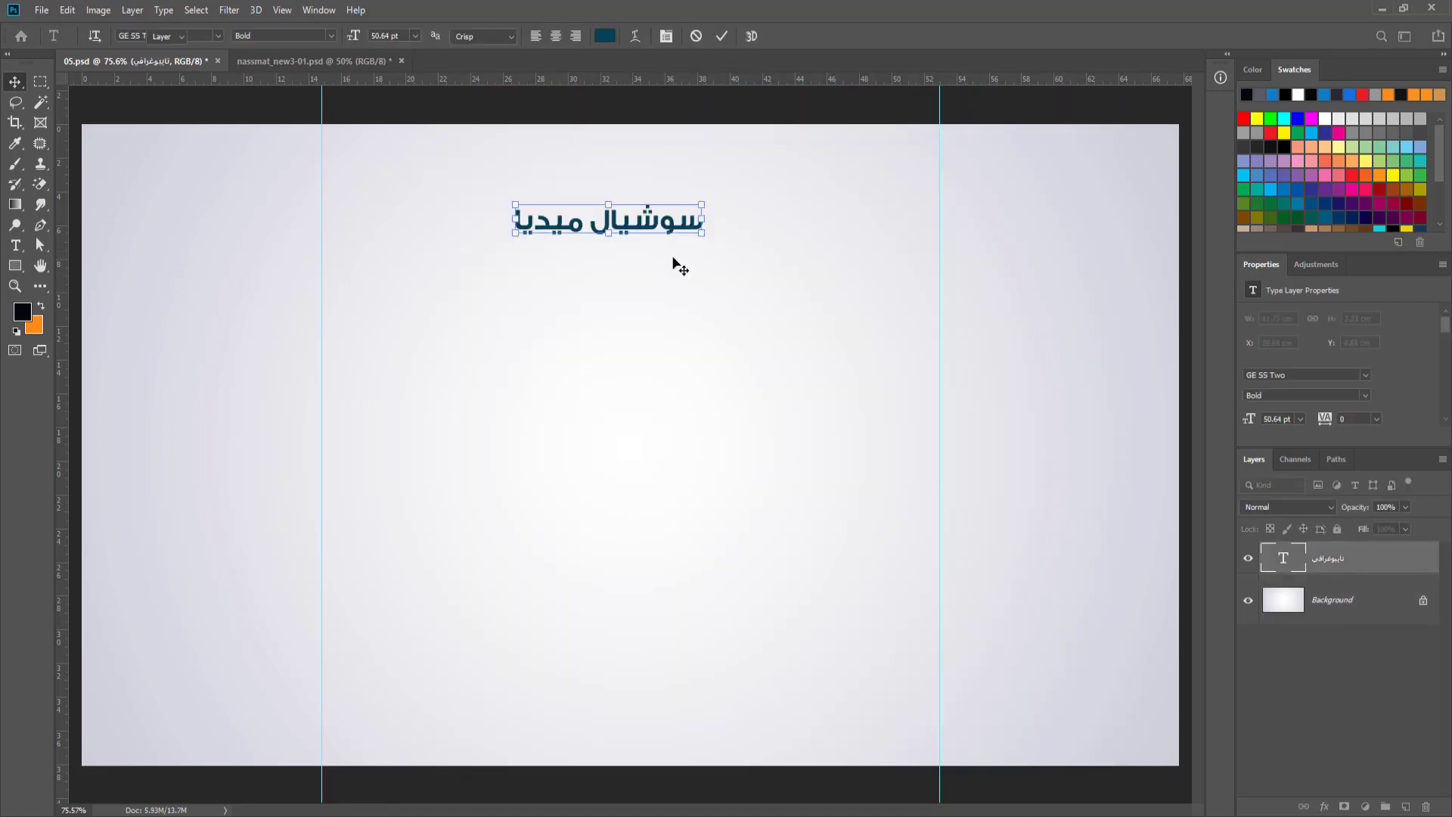
pyautogui.moveTo(674, 230); pyautogui.dragTo(679, 230)
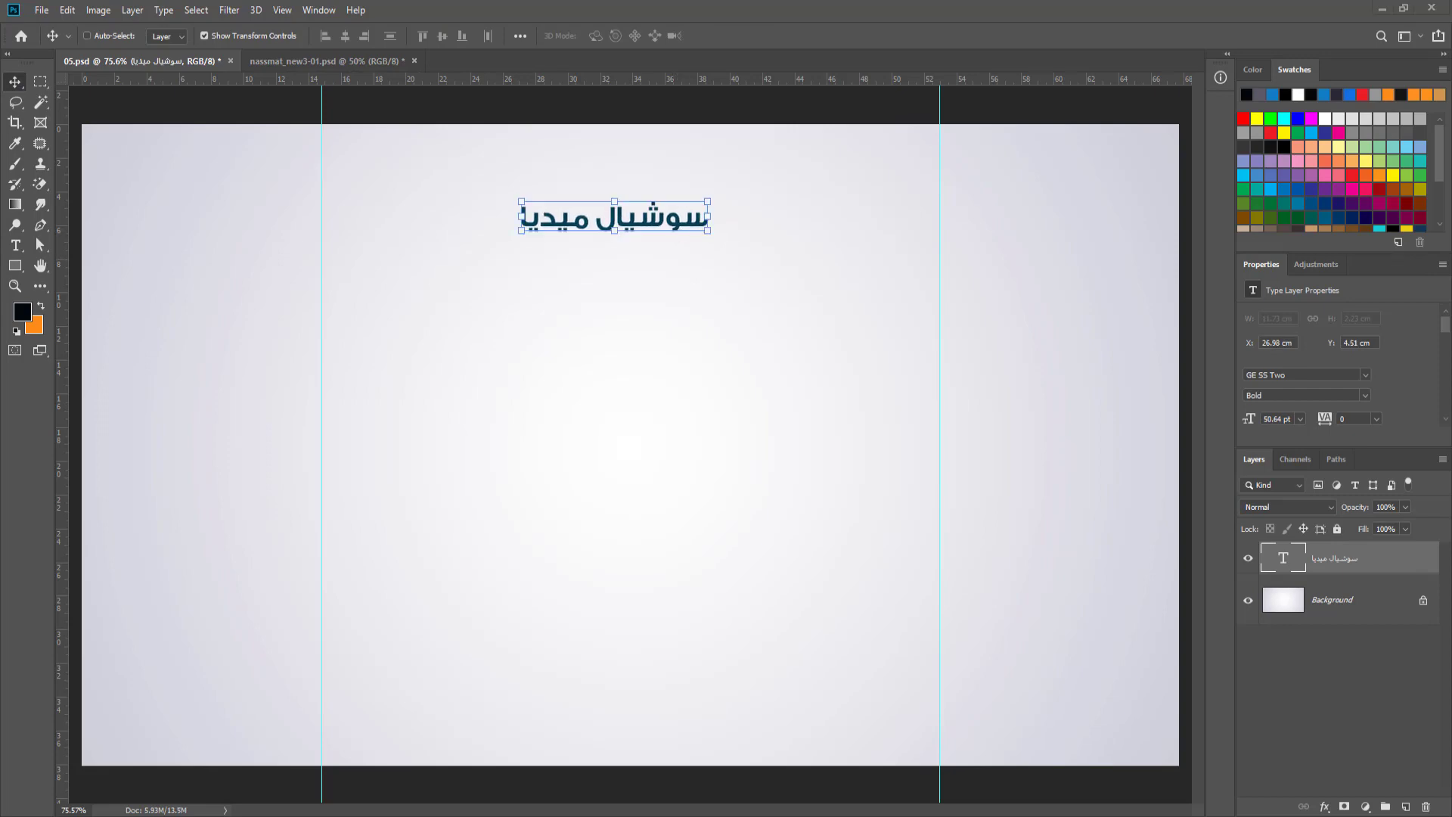
# Drag the three honey poster files (2, حادق, حلو) from Explorer onto the slide.
pyautogui.hotkey('alt', 'Tab')
pyautogui.click(239, 132)
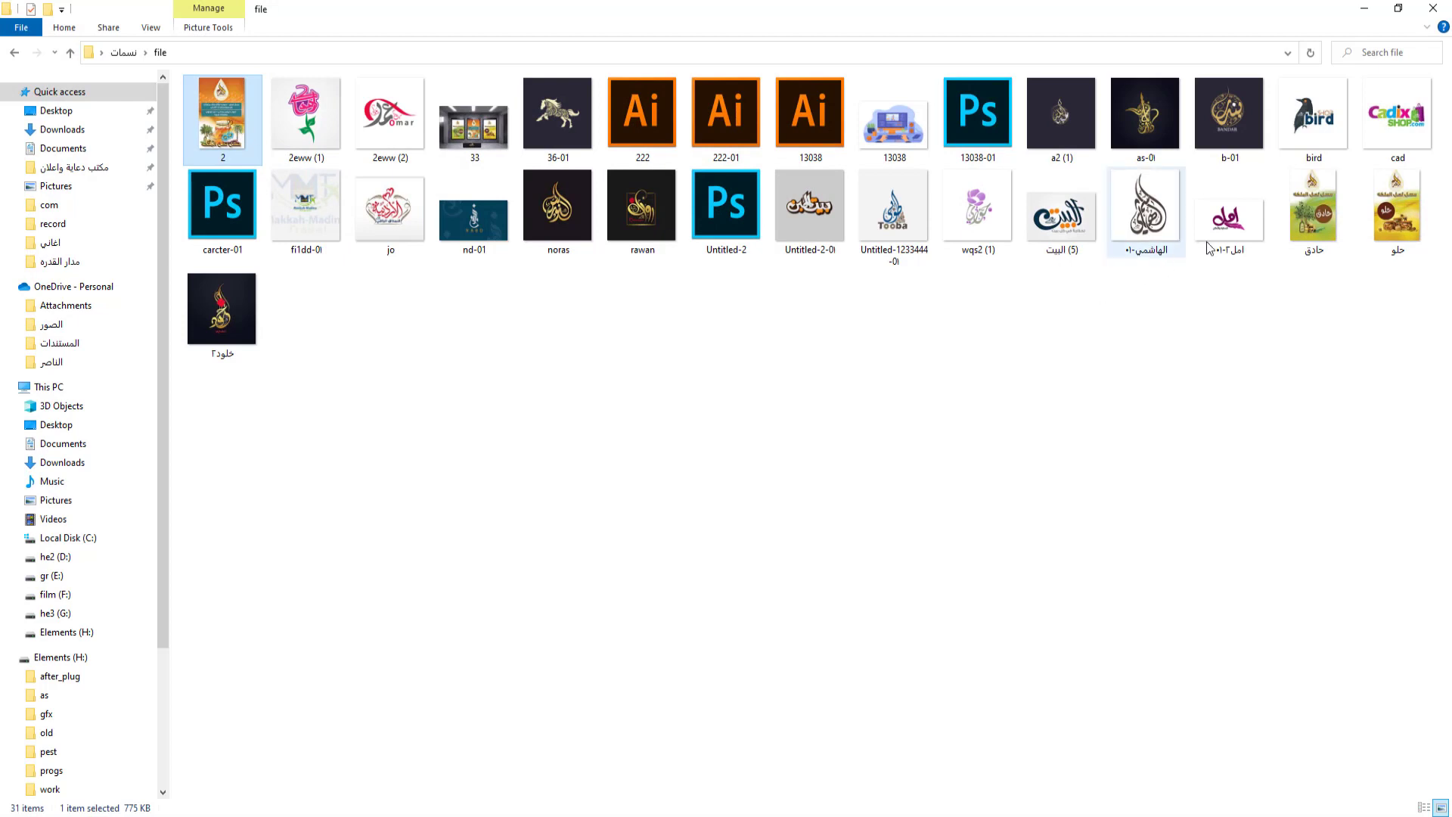
pyautogui.keyDown('ctrl'); pyautogui.click(1320, 227); pyautogui.keyUp('ctrl')
pyautogui.keyDown('ctrl'); pyautogui.click(1386, 229); pyautogui.keyUp('ctrl')
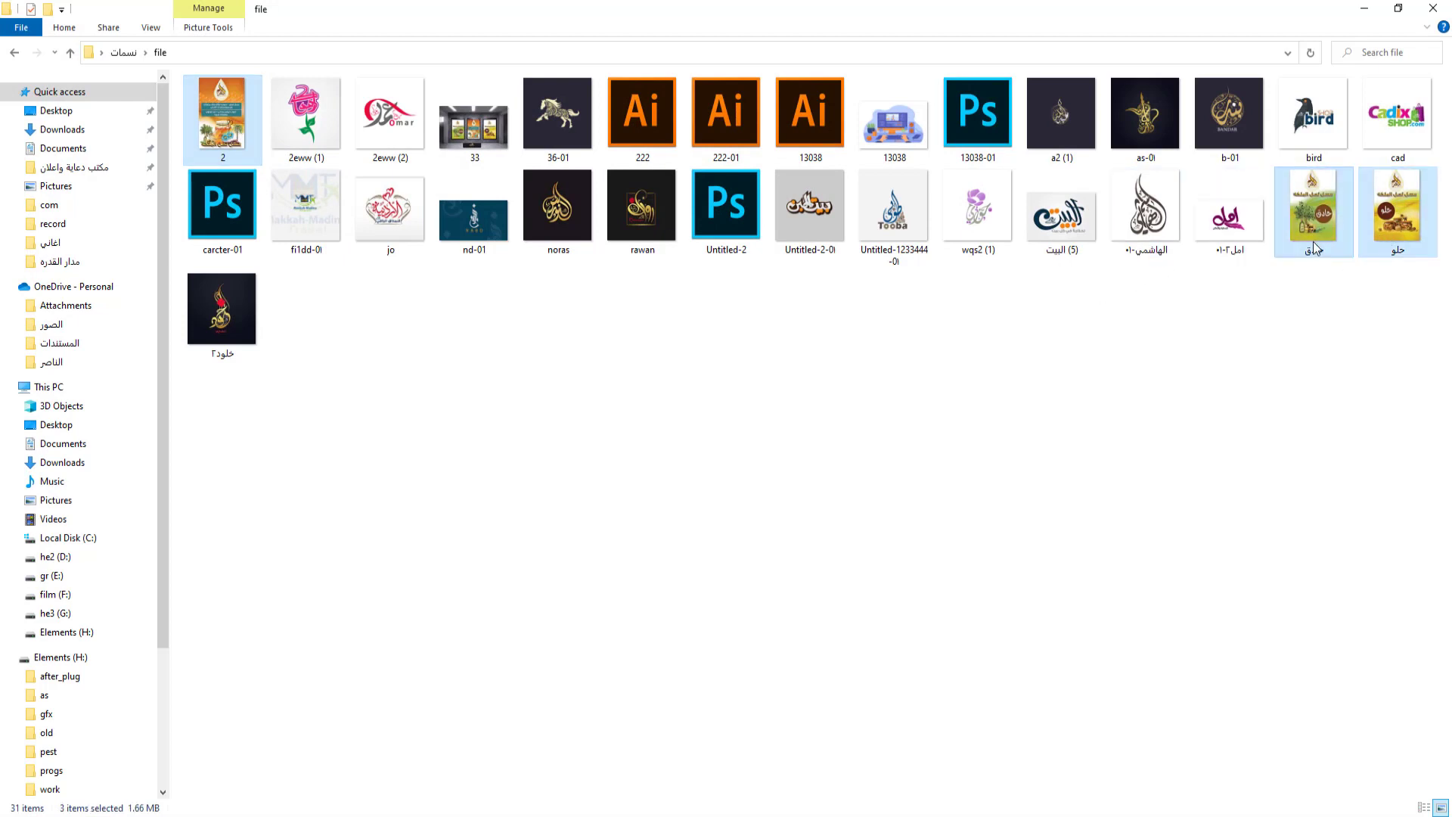
pyautogui.moveTo(1313, 242); pyautogui.dragTo(556, 506)
# Commit the three placed posters and scale them down together.
pyautogui.press('Return')
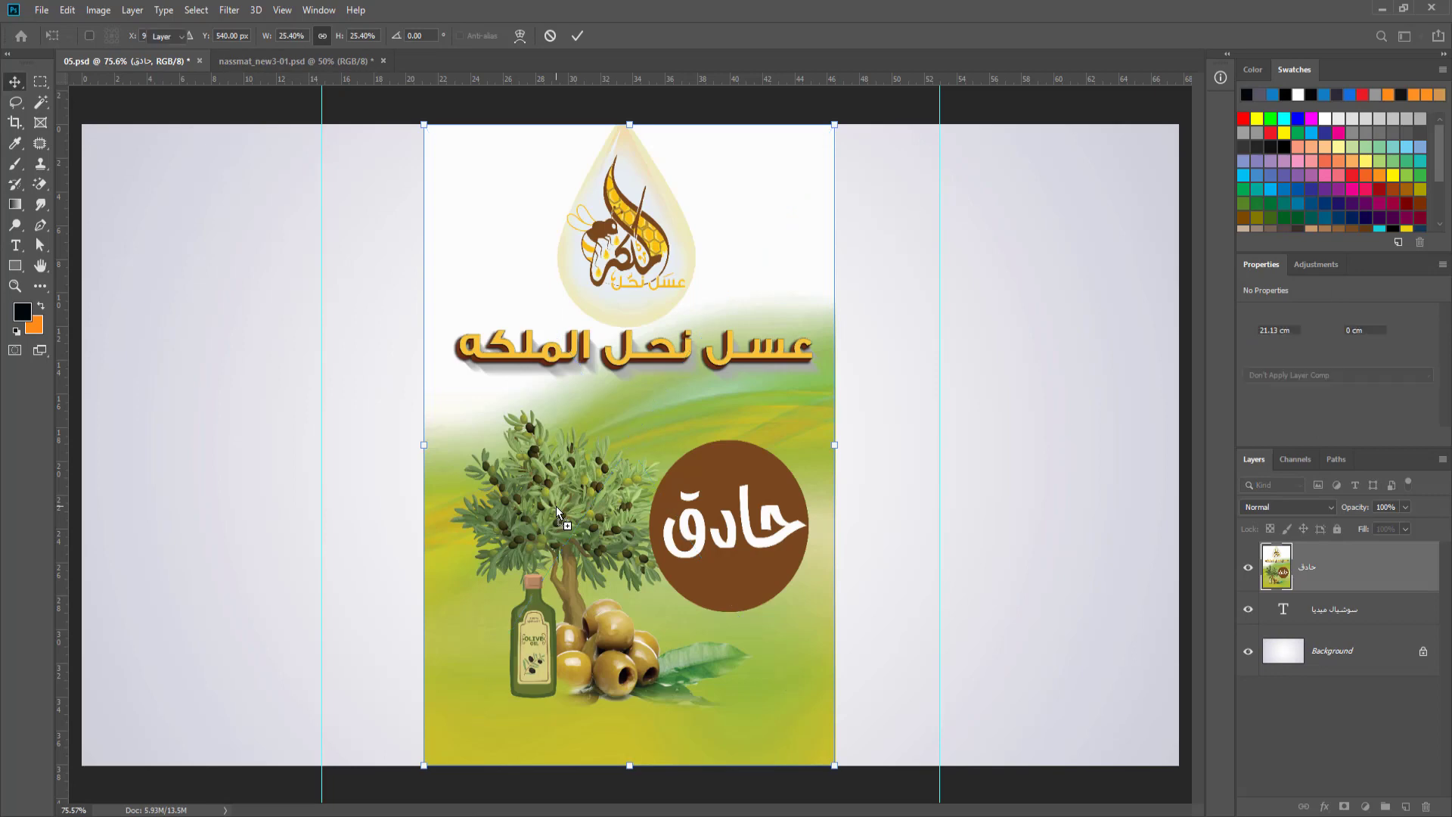
pyautogui.press('Return')
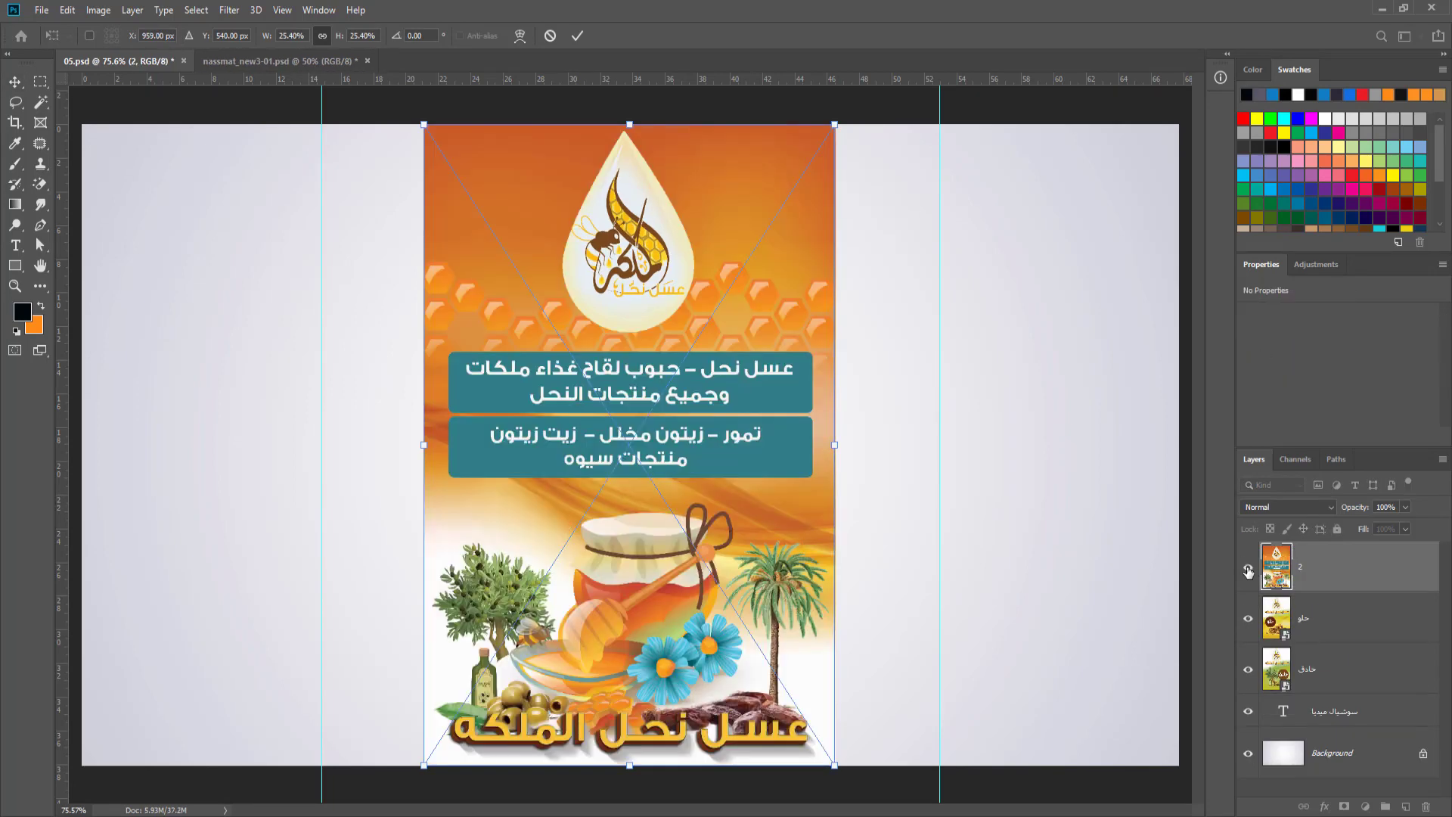
pyautogui.press('Return')
pyautogui.keyDown('shift'); pyautogui.click(1316, 622); pyautogui.keyUp('shift')
pyautogui.keyDown('shift'); pyautogui.click(1309, 670); pyautogui.keyUp('shift')
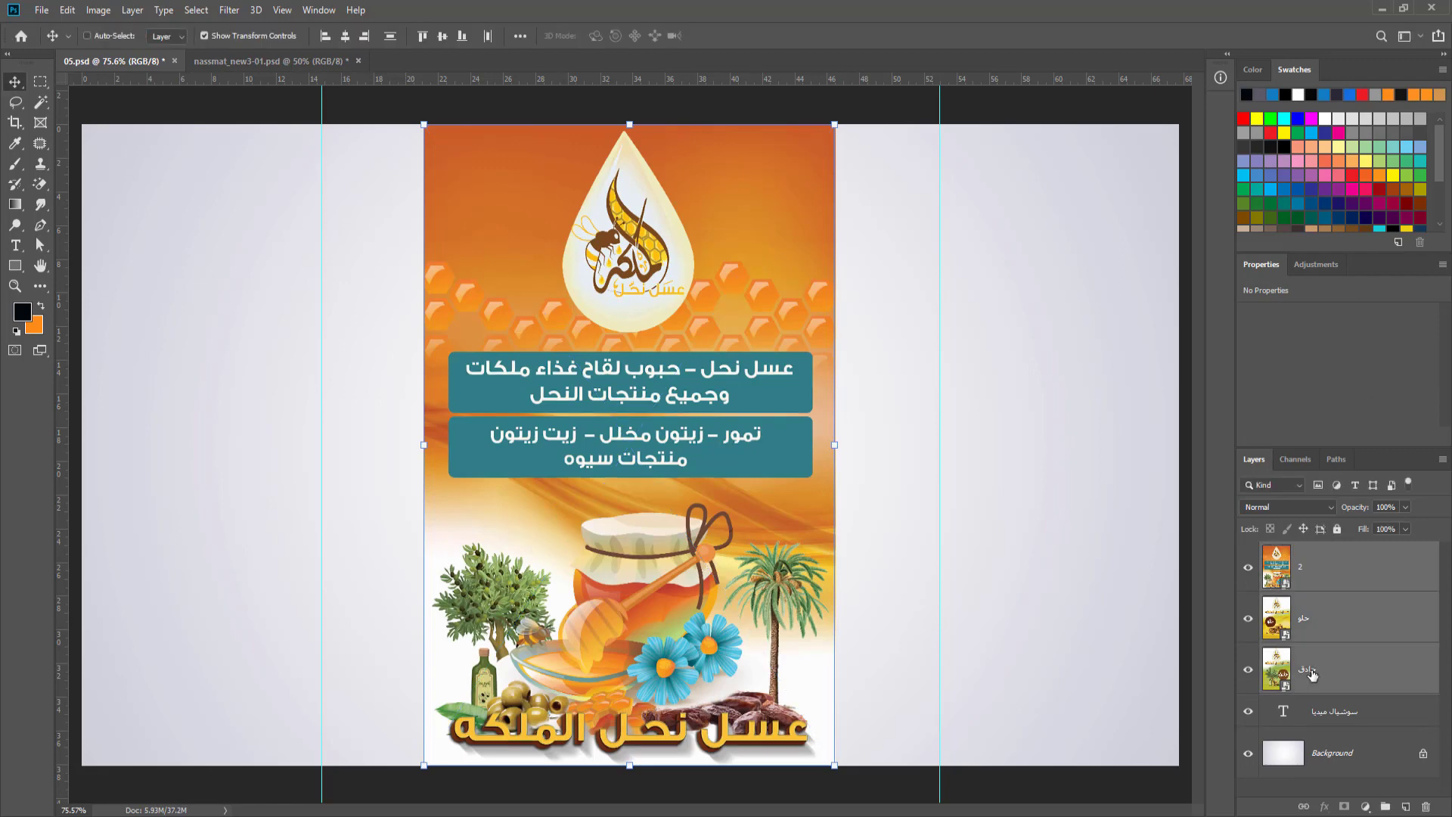
pyautogui.moveTo(834, 125); pyautogui.dragTo(605, 556)
pyautogui.moveTo(583, 651); pyautogui.dragTo(900, 437)
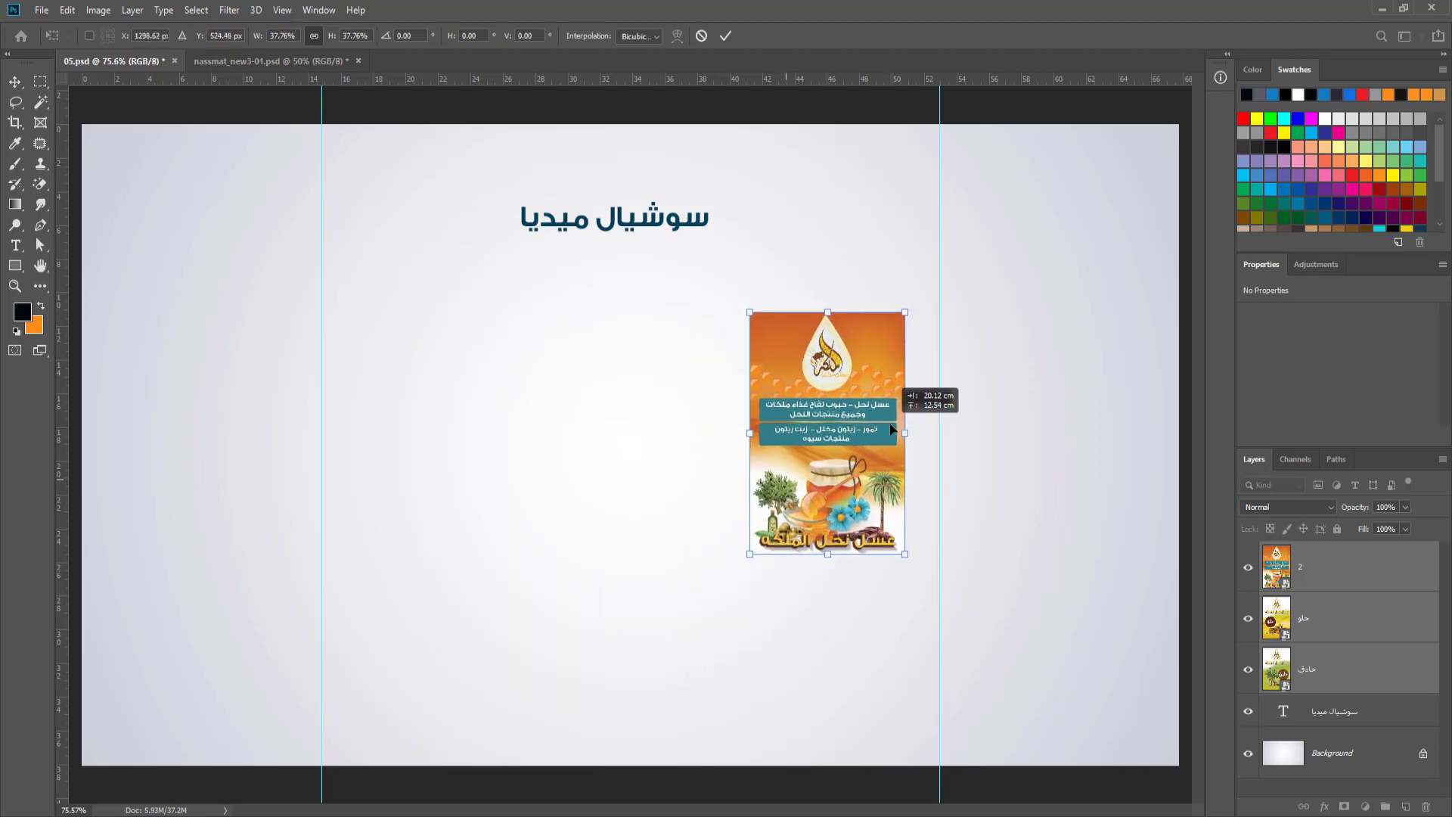
pyautogui.press('Return')
# Arrange the posters in a row: حلو on the left, poster 2 in the middle, حادق on the right.
pyautogui.click(1347, 635)
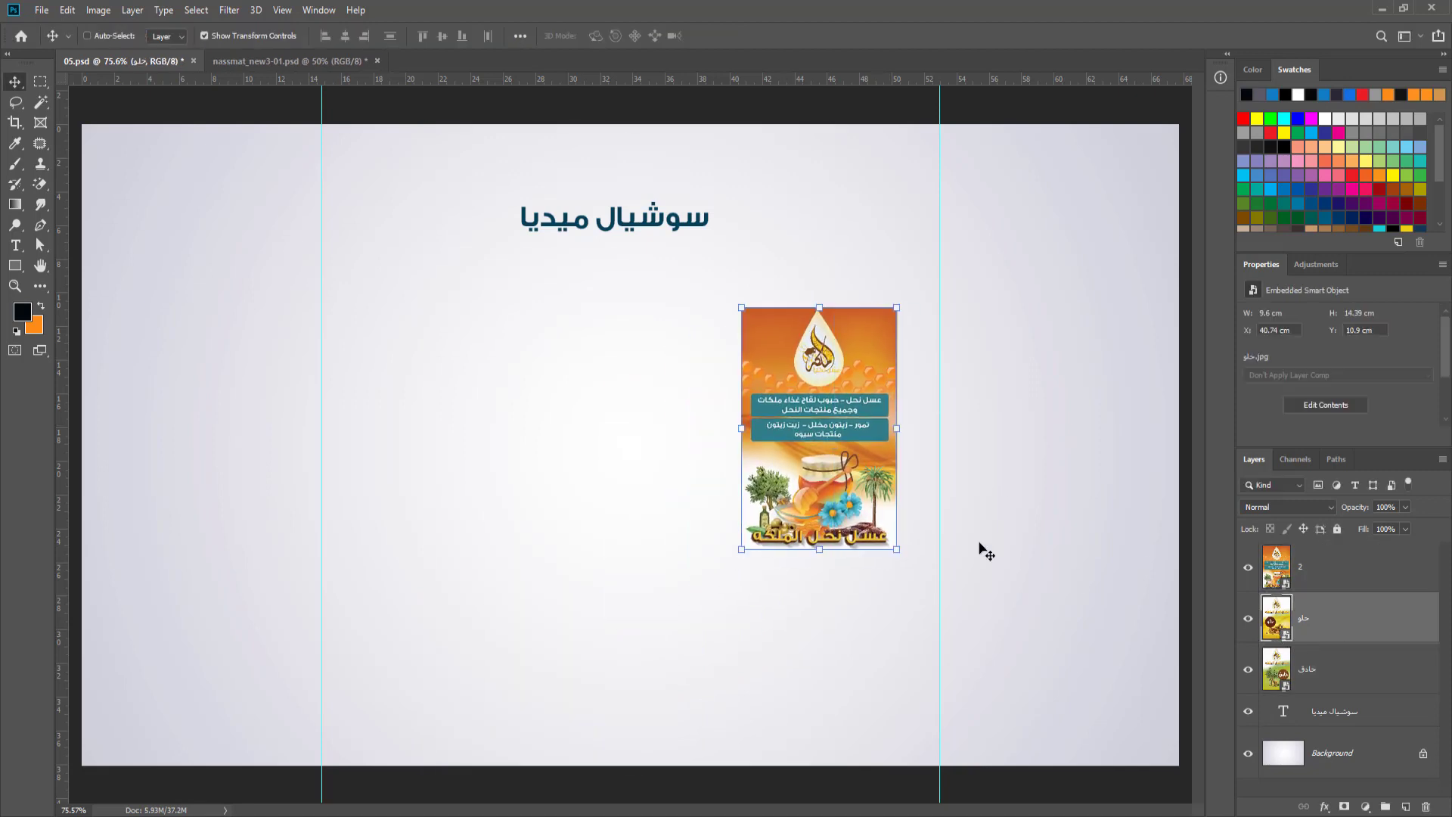
pyautogui.moveTo(836, 452); pyautogui.dragTo(476, 448)
pyautogui.click(1347, 566)
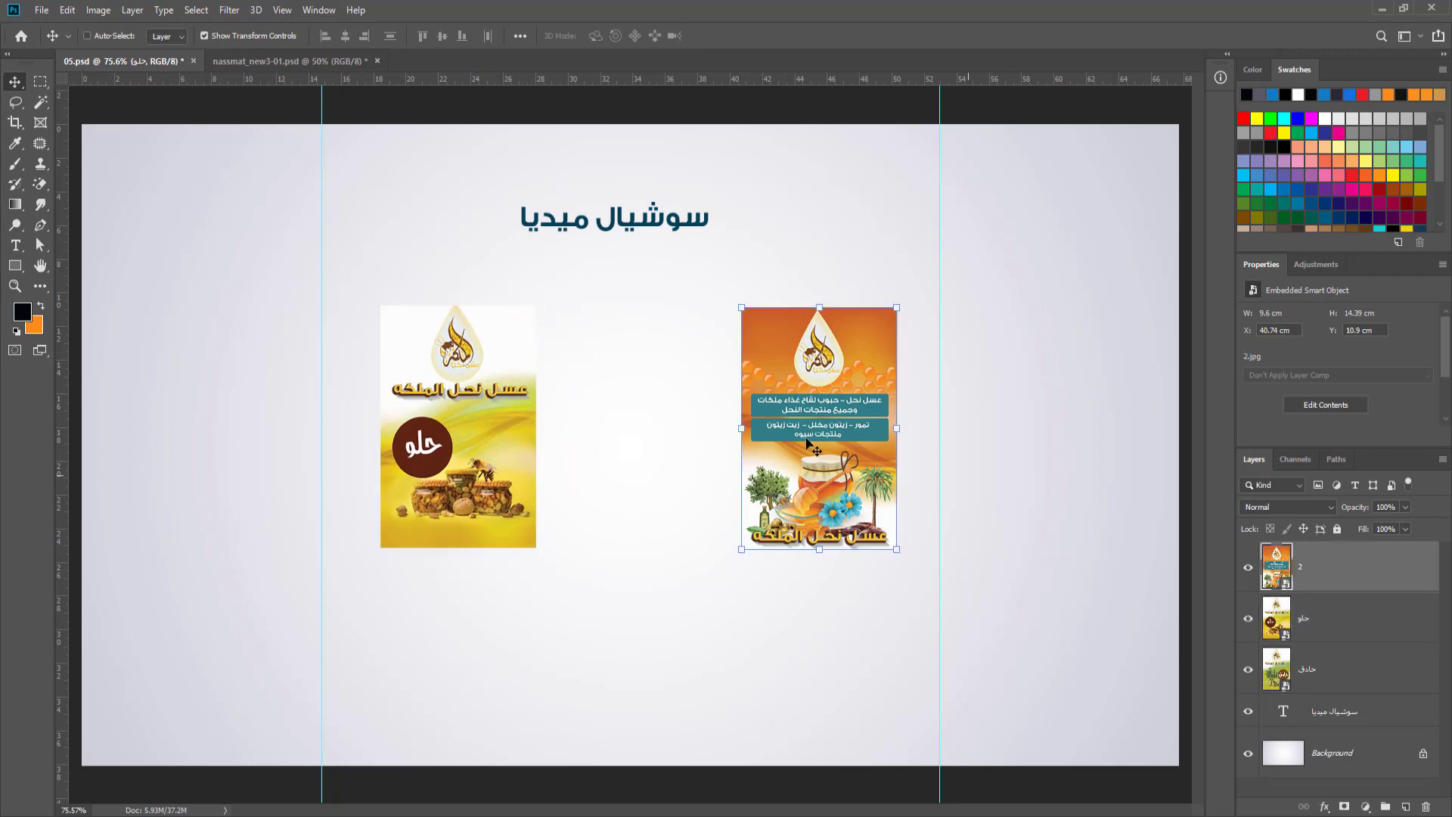
pyautogui.moveTo(822, 461)
pyautogui.mouseDown()
pyautogui.moveTo(621, 465)
pyautogui.moveTo(653, 470)
pyautogui.mouseUp()
pyautogui.click(1375, 639)
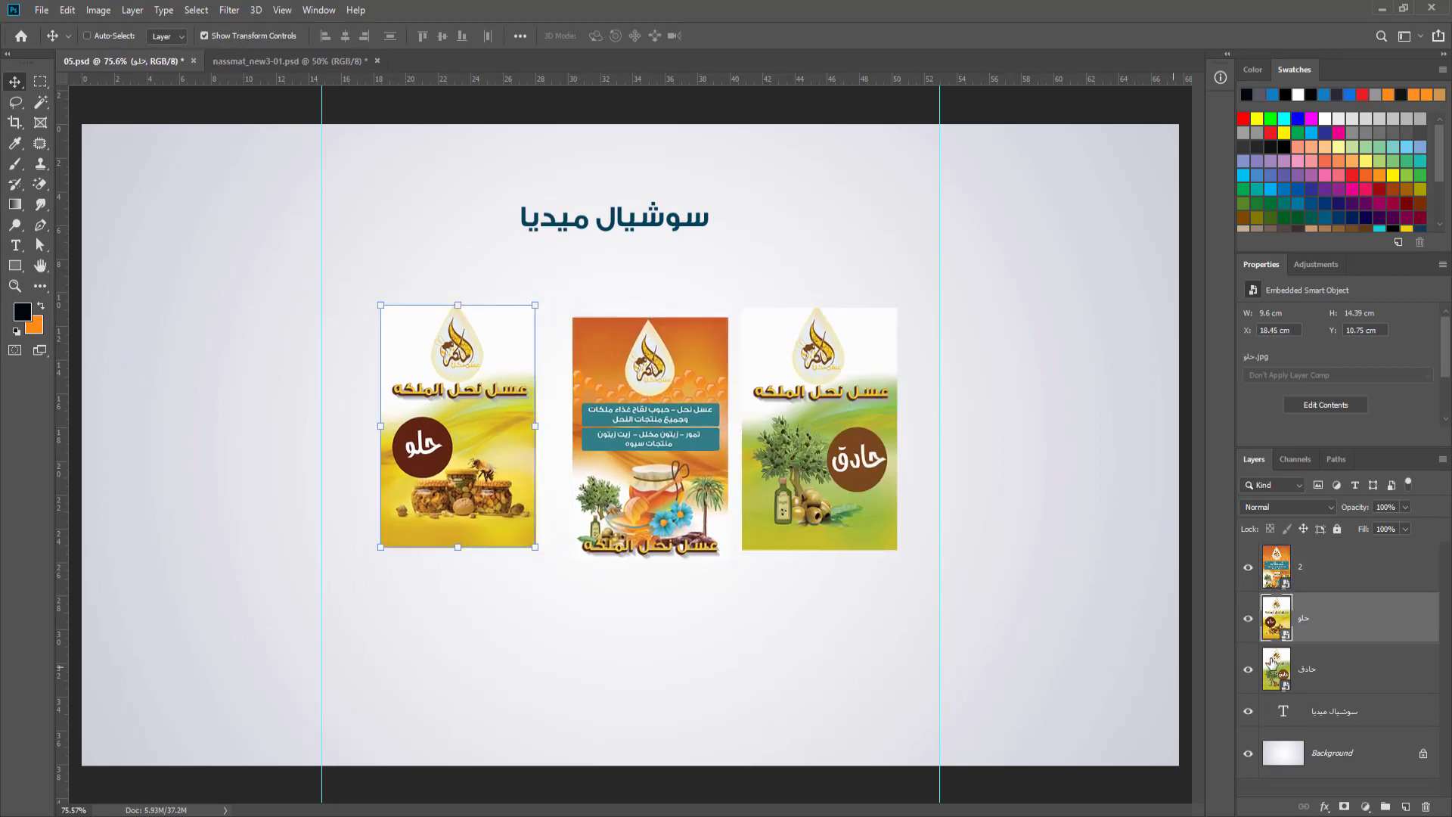
pyautogui.click(1294, 675)
pyautogui.moveTo(867, 485); pyautogui.dragTo(893, 485)
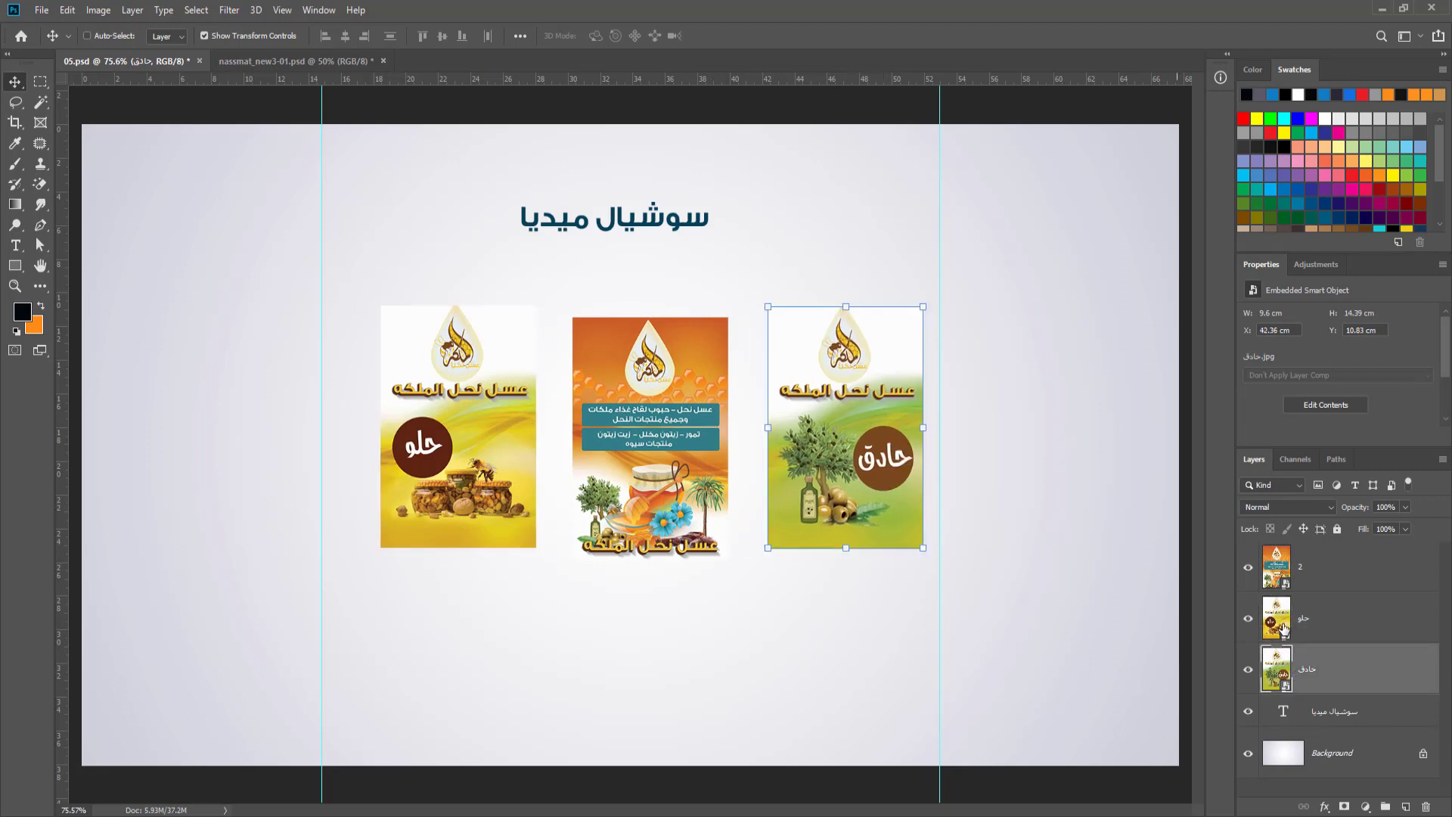
pyautogui.hotkey('alt', ']')
pyautogui.moveTo(466, 490); pyautogui.dragTo(441, 490)
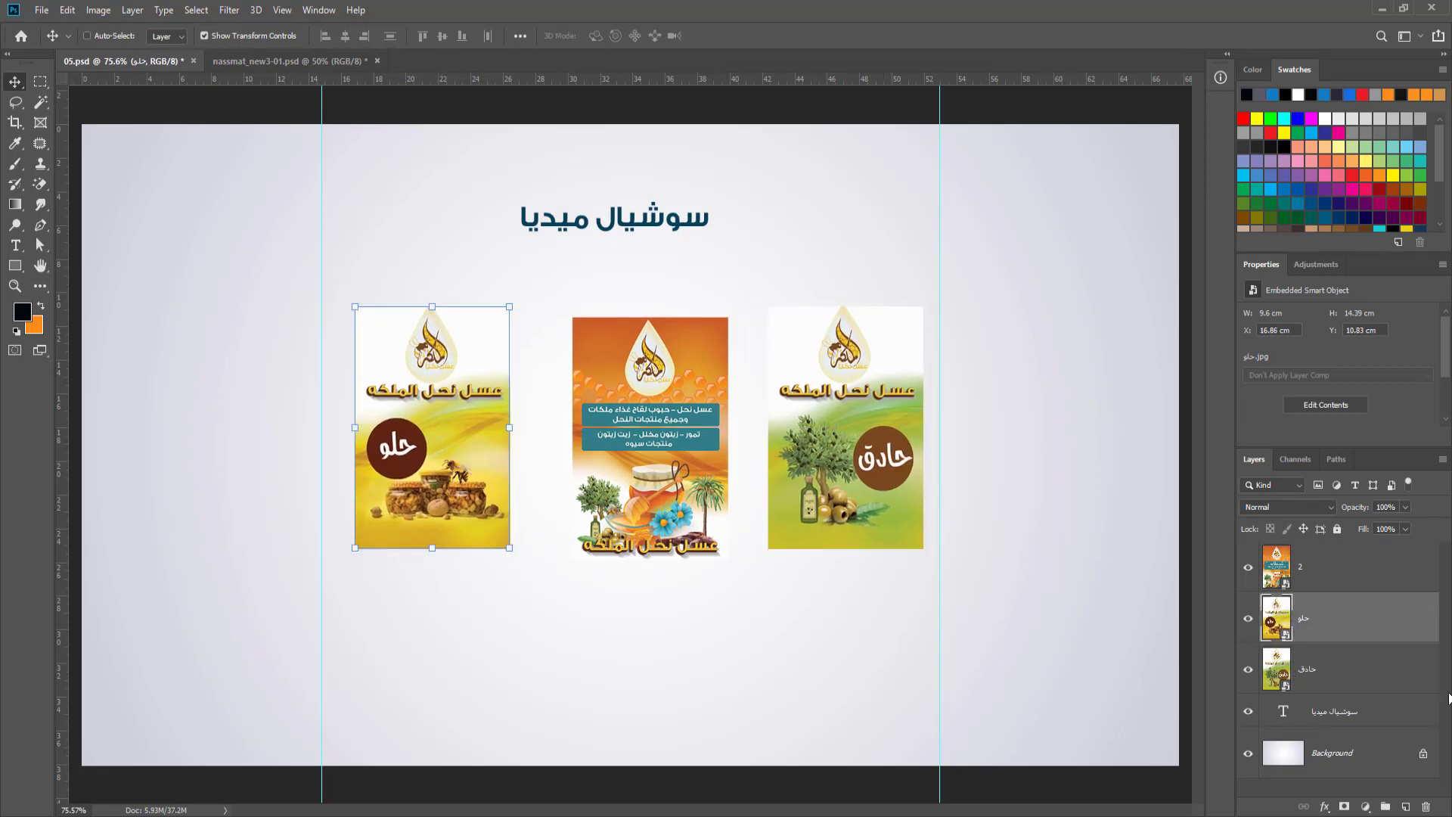
pyautogui.hotkey('alt', ']')
pyautogui.moveTo(678, 450); pyautogui.dragTo(668, 451)
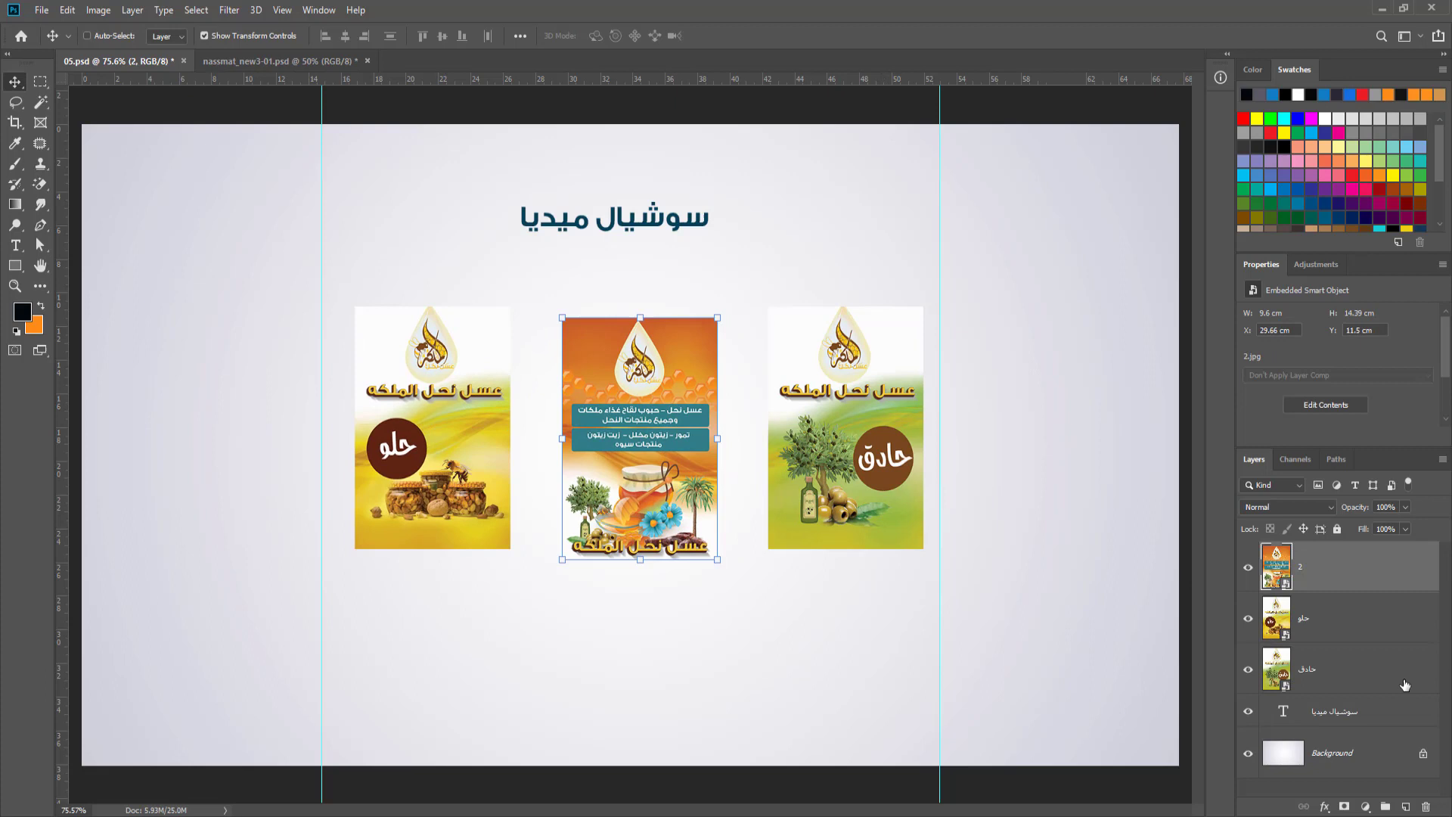
# Align the three posters on their vertical centres and distribute them evenly by horizontal centres.
pyautogui.keyDown('ctrl'); pyautogui.click(1335, 623); pyautogui.keyUp('ctrl')
pyautogui.keyDown('ctrl'); pyautogui.click(1336, 669); pyautogui.keyUp('ctrl')
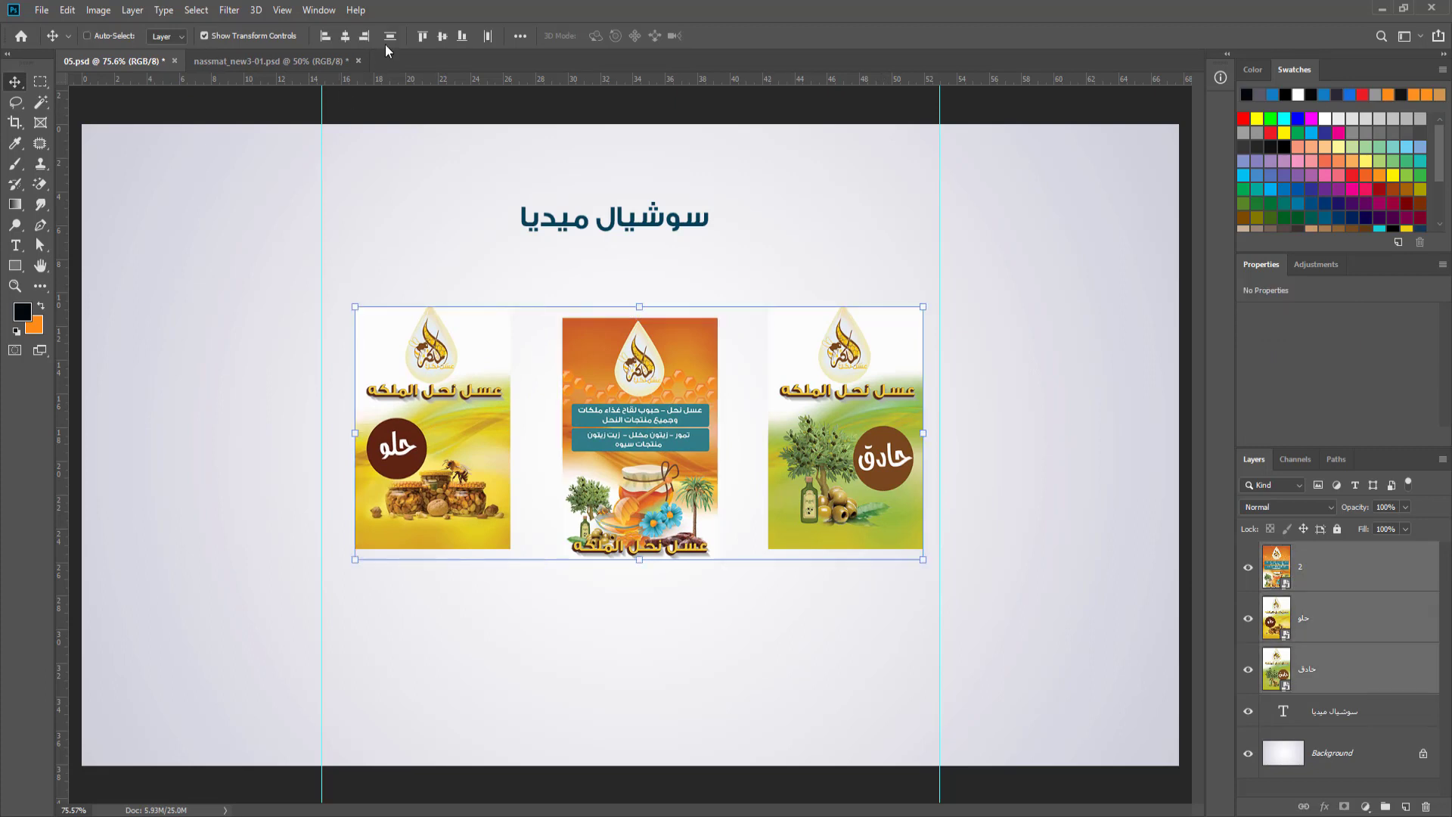
pyautogui.click(441, 39)
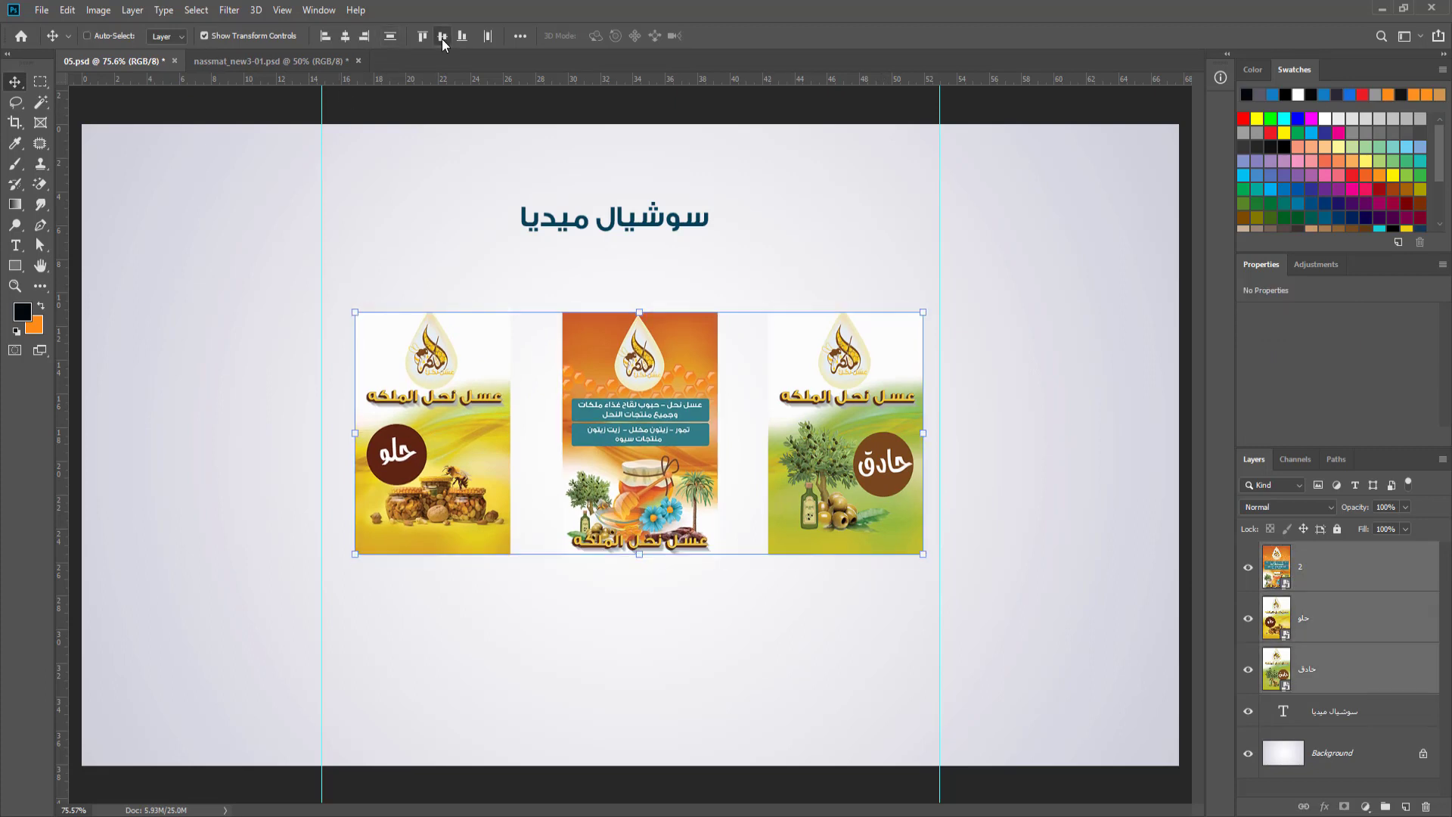
pyautogui.click(488, 39)
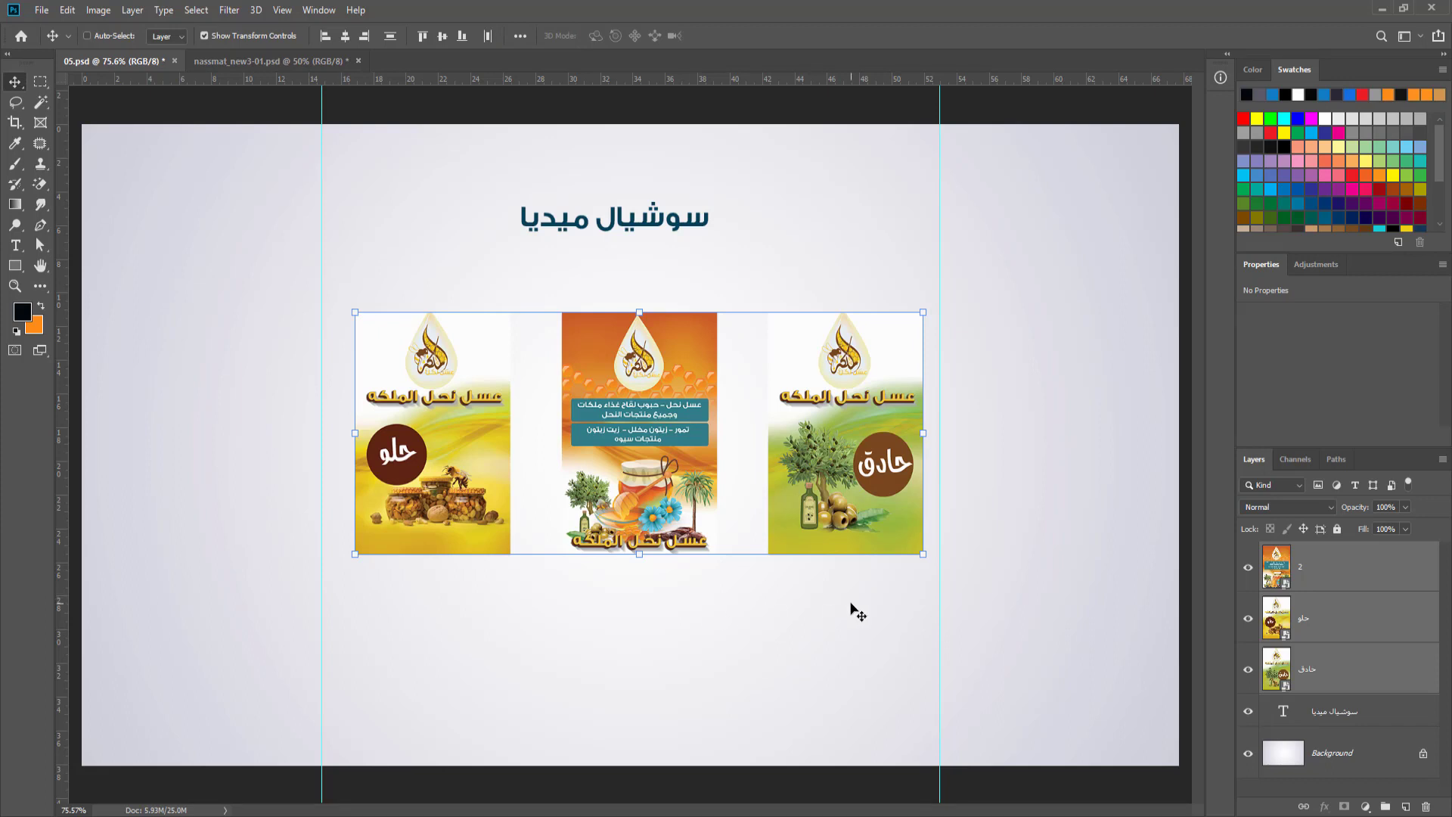
pyautogui.click(1338, 720)
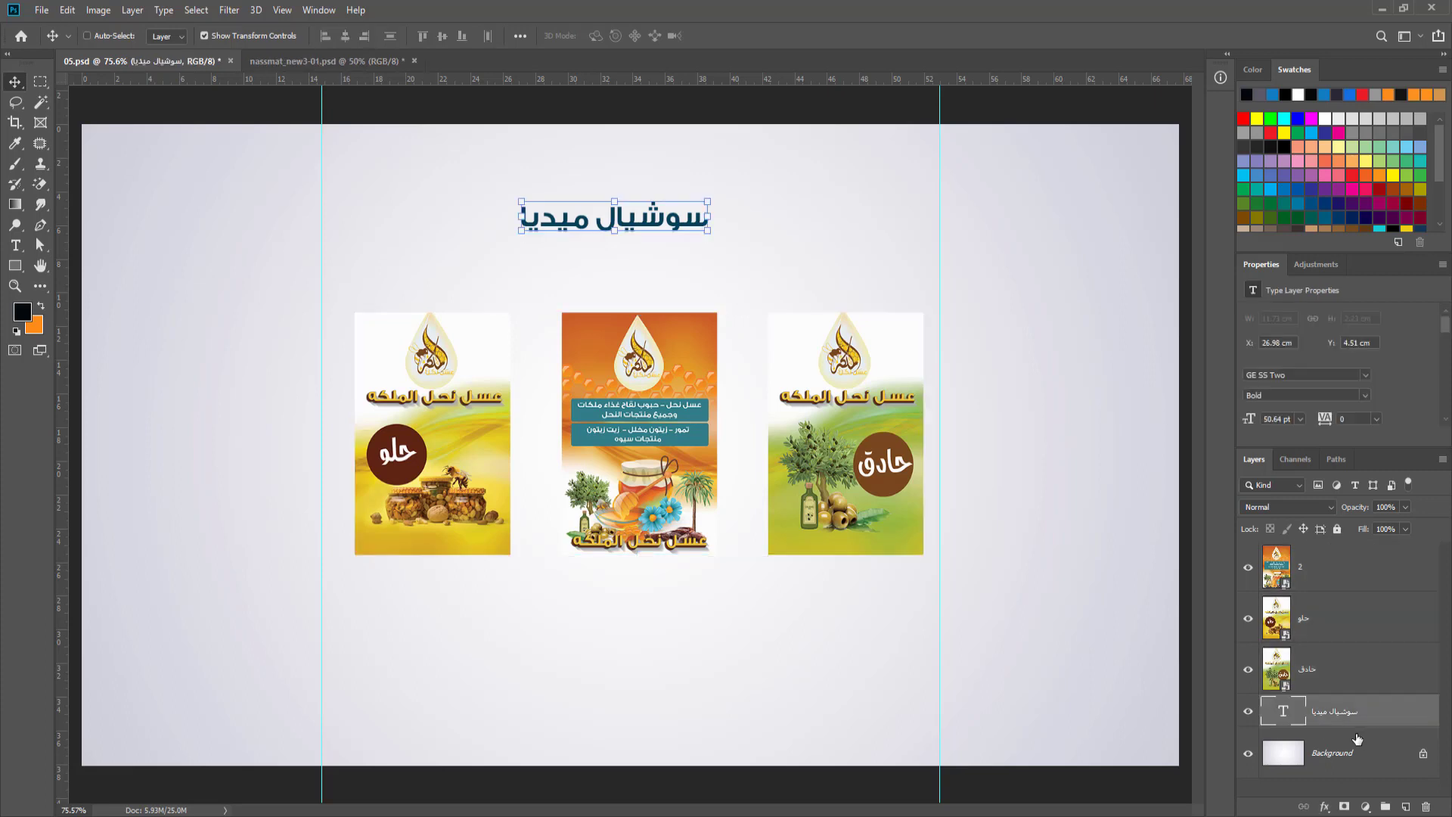
pyautogui.click(1358, 559)
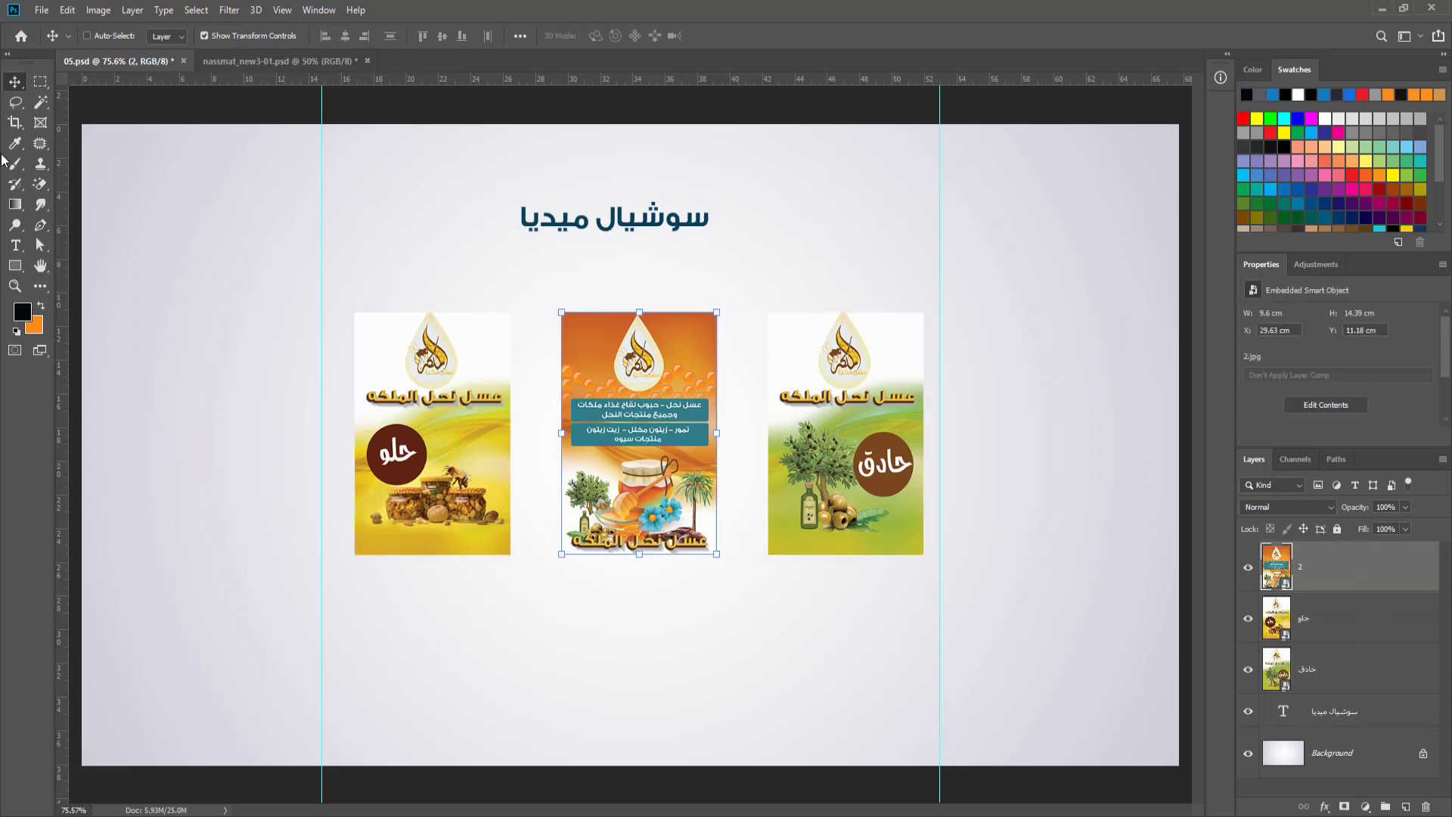
# Draw a thin rectangle bar across the slide just above the posters.
pyautogui.click(14, 265)
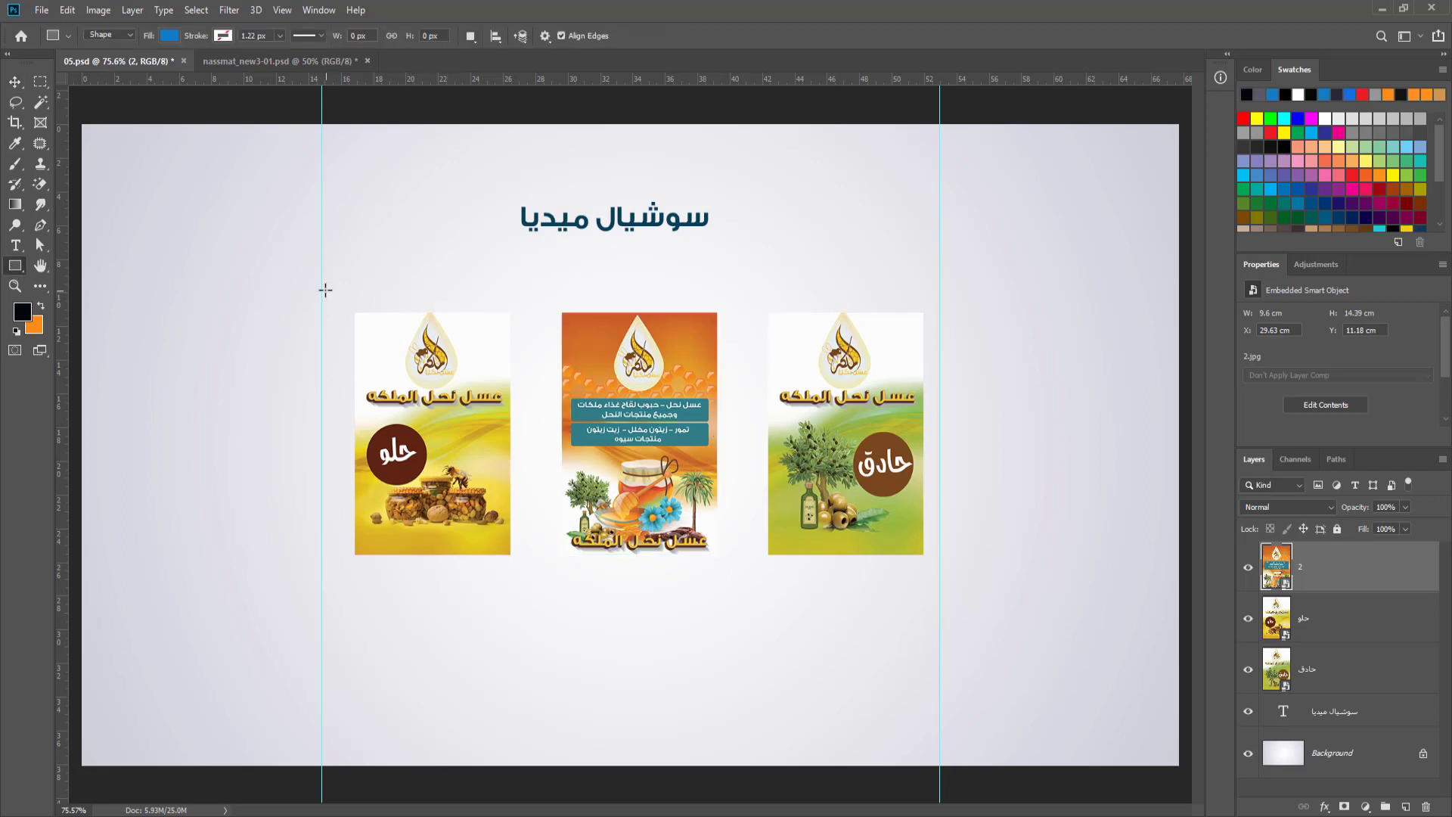
pyautogui.moveTo(321, 294); pyautogui.dragTo(943, 307)
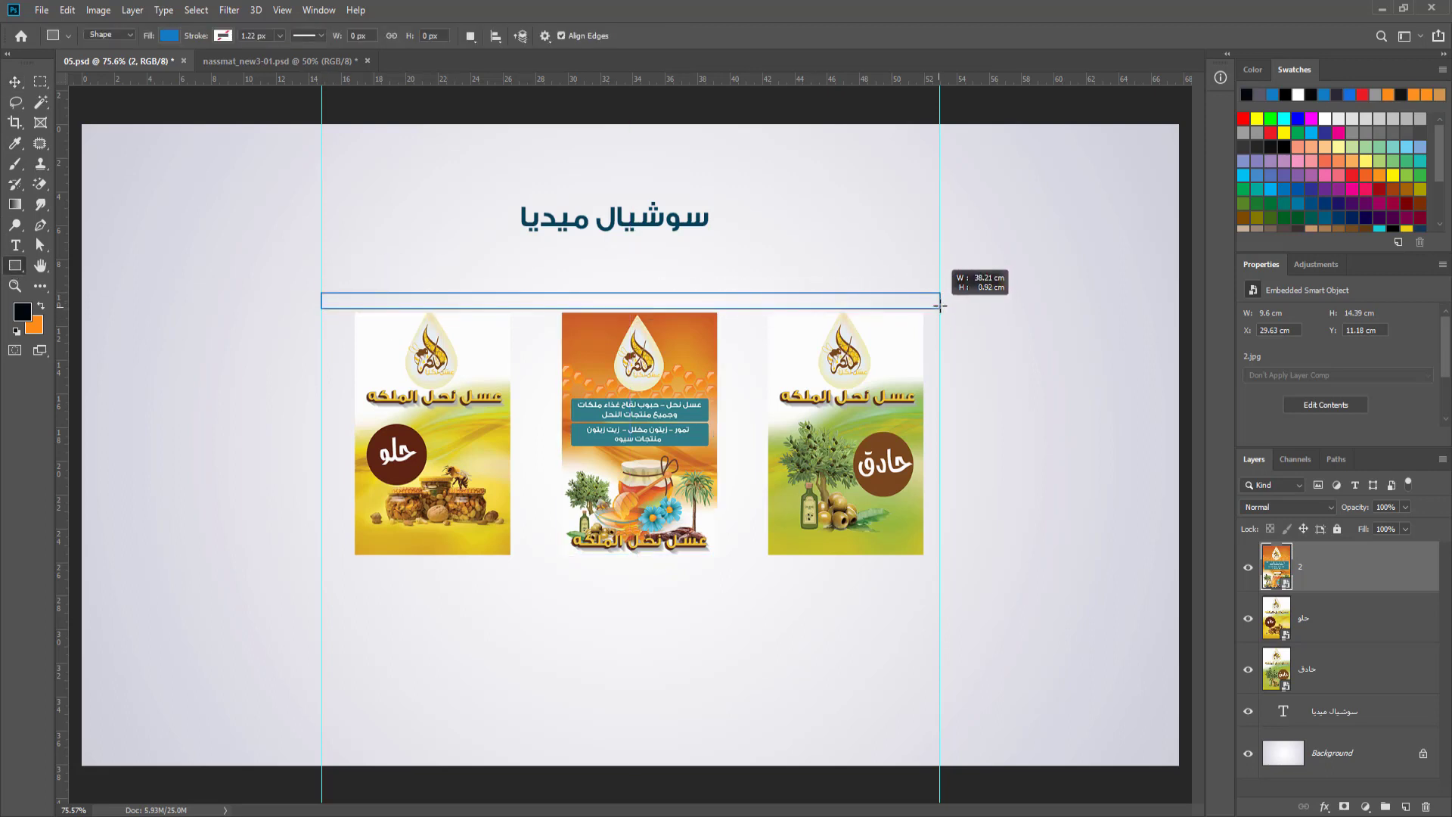
pyautogui.moveTo(943, 307); pyautogui.dragTo(941, 305)
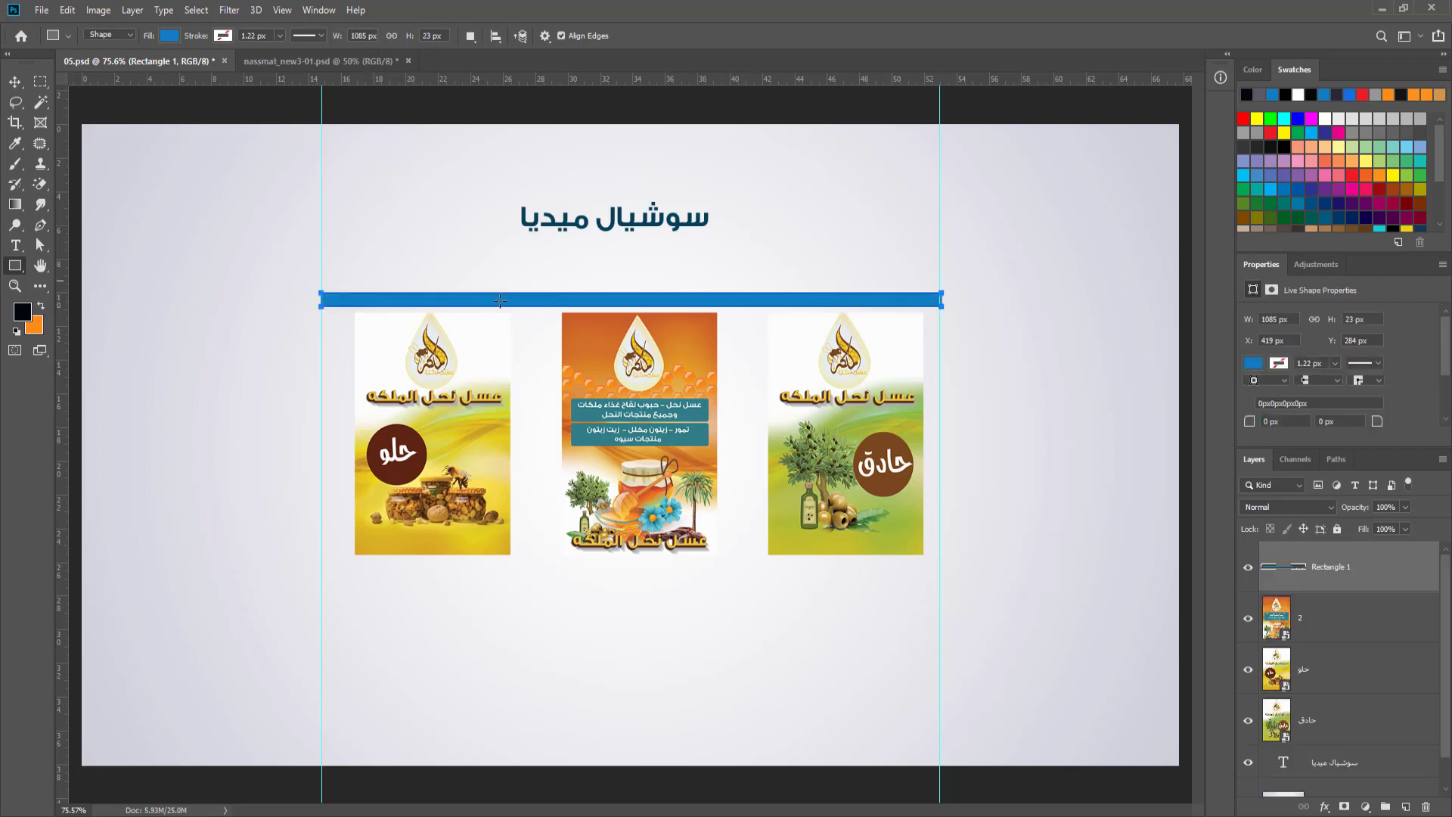
pyautogui.click(21, 80)
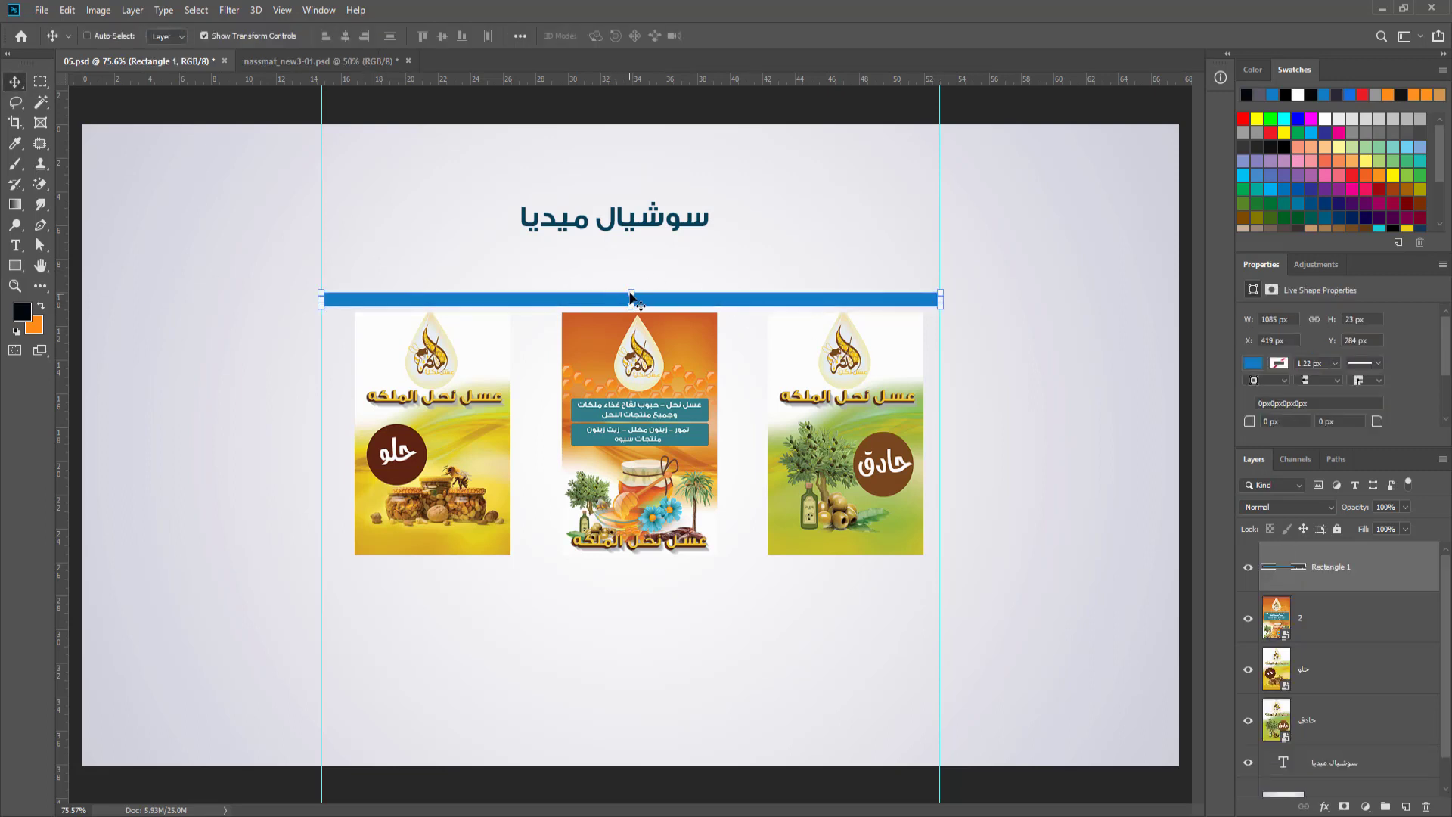
pyautogui.moveTo(631, 293); pyautogui.dragTo(628, 296)
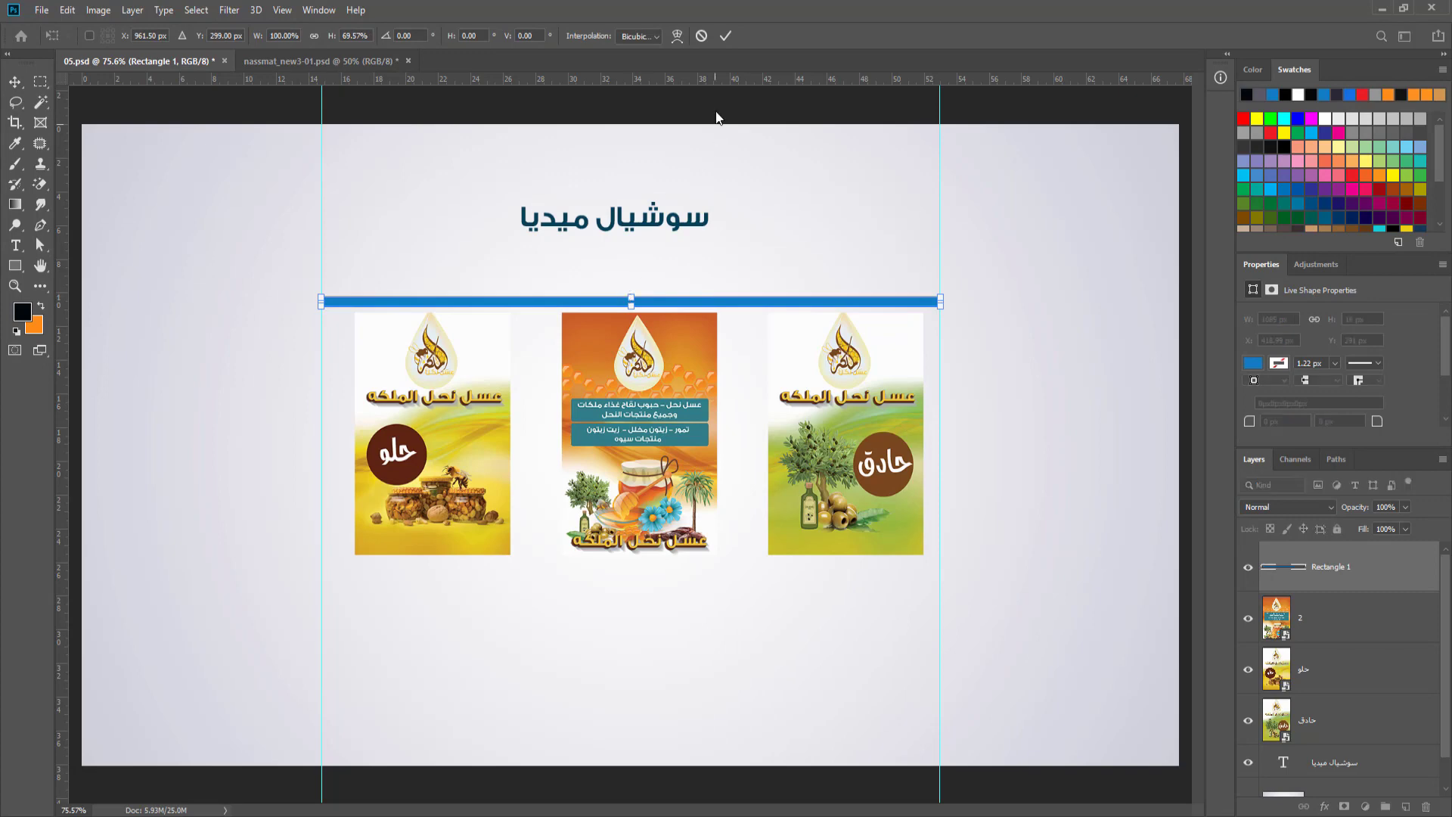
# Recolour the bar with the title's dark navy, sampled with the eyedropper.
pyautogui.doubleClick(1280, 575)
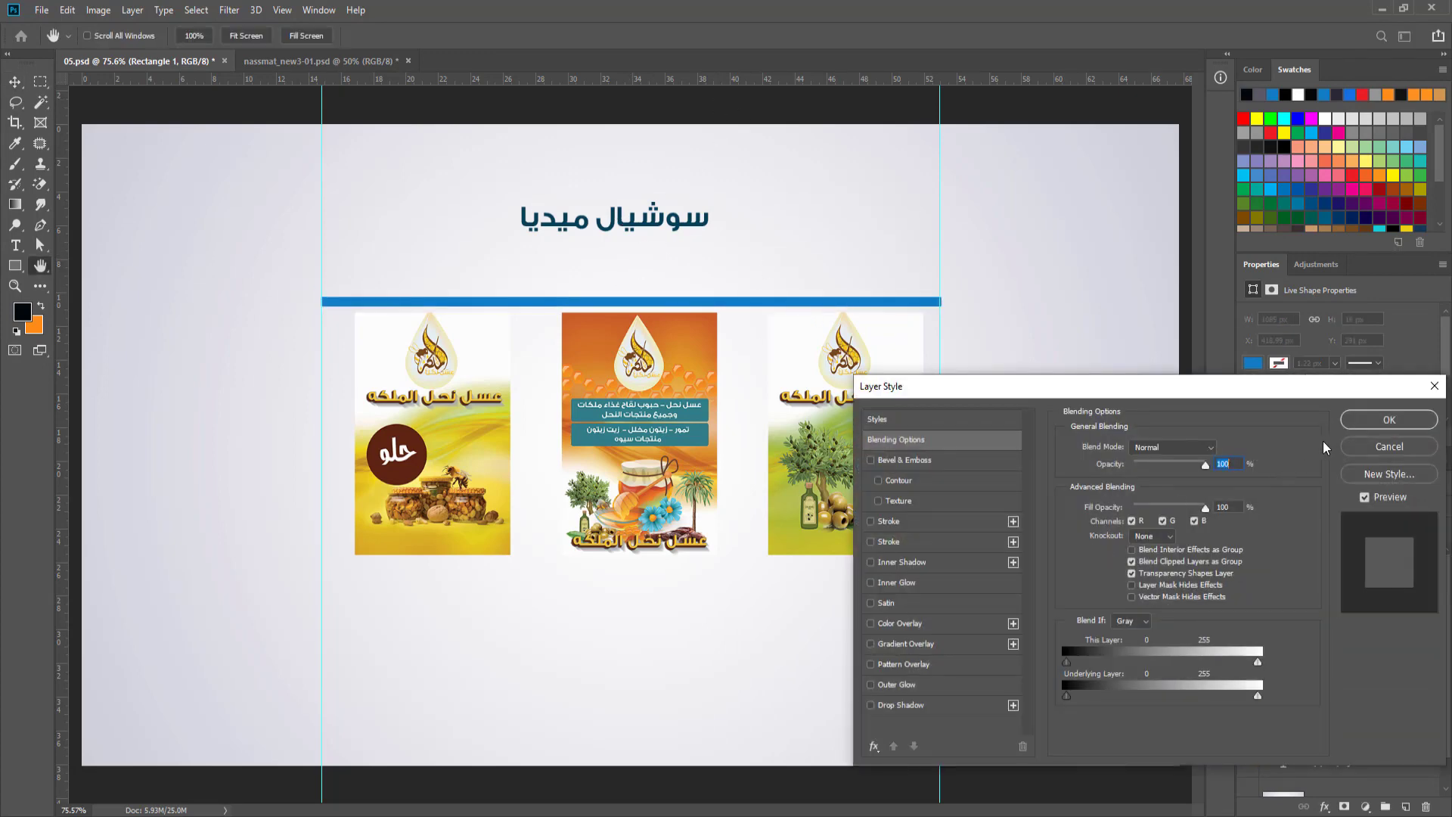
pyautogui.click(1389, 446)
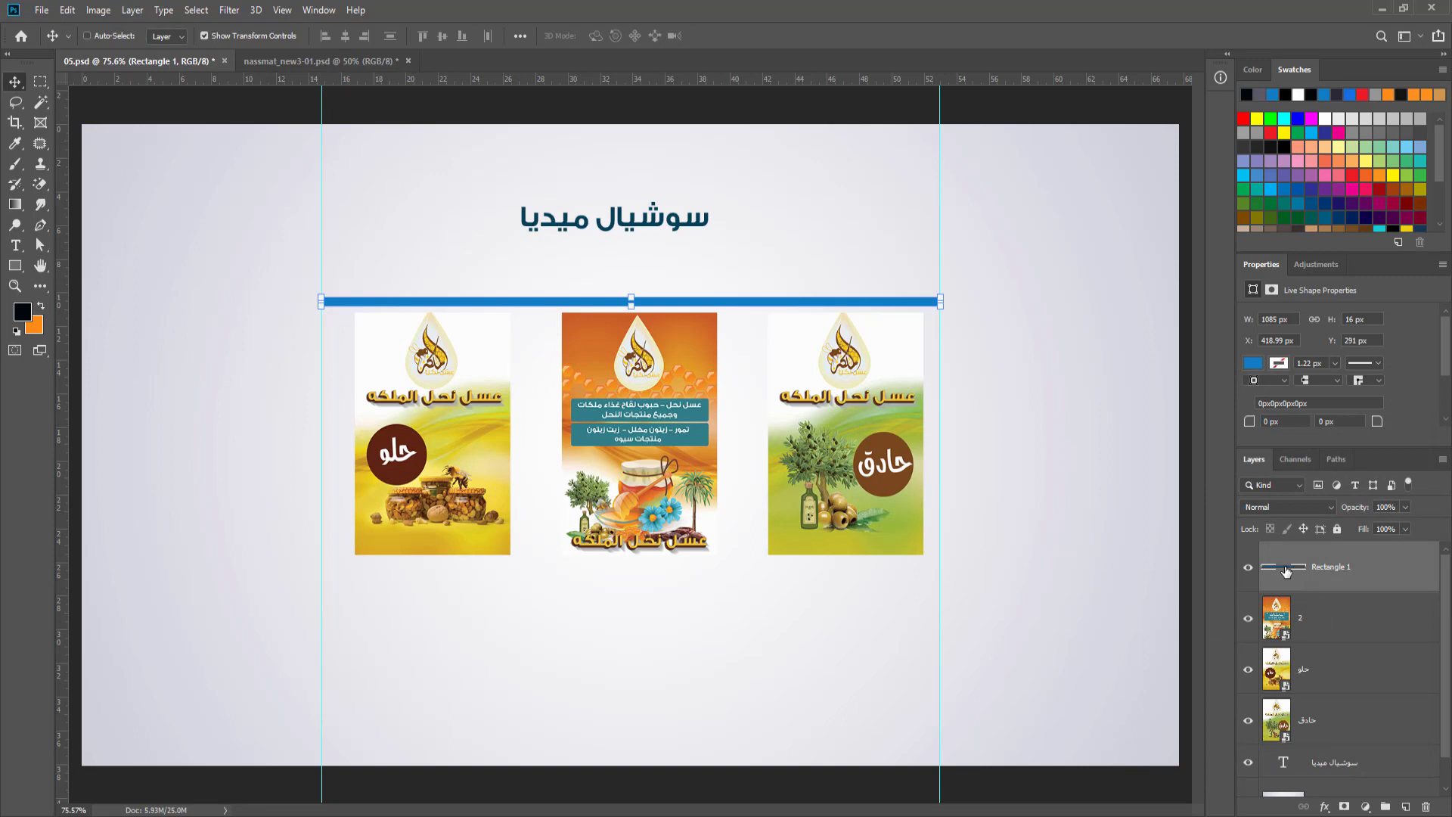
pyautogui.doubleClick(1286, 571)
pyautogui.click(678, 221)
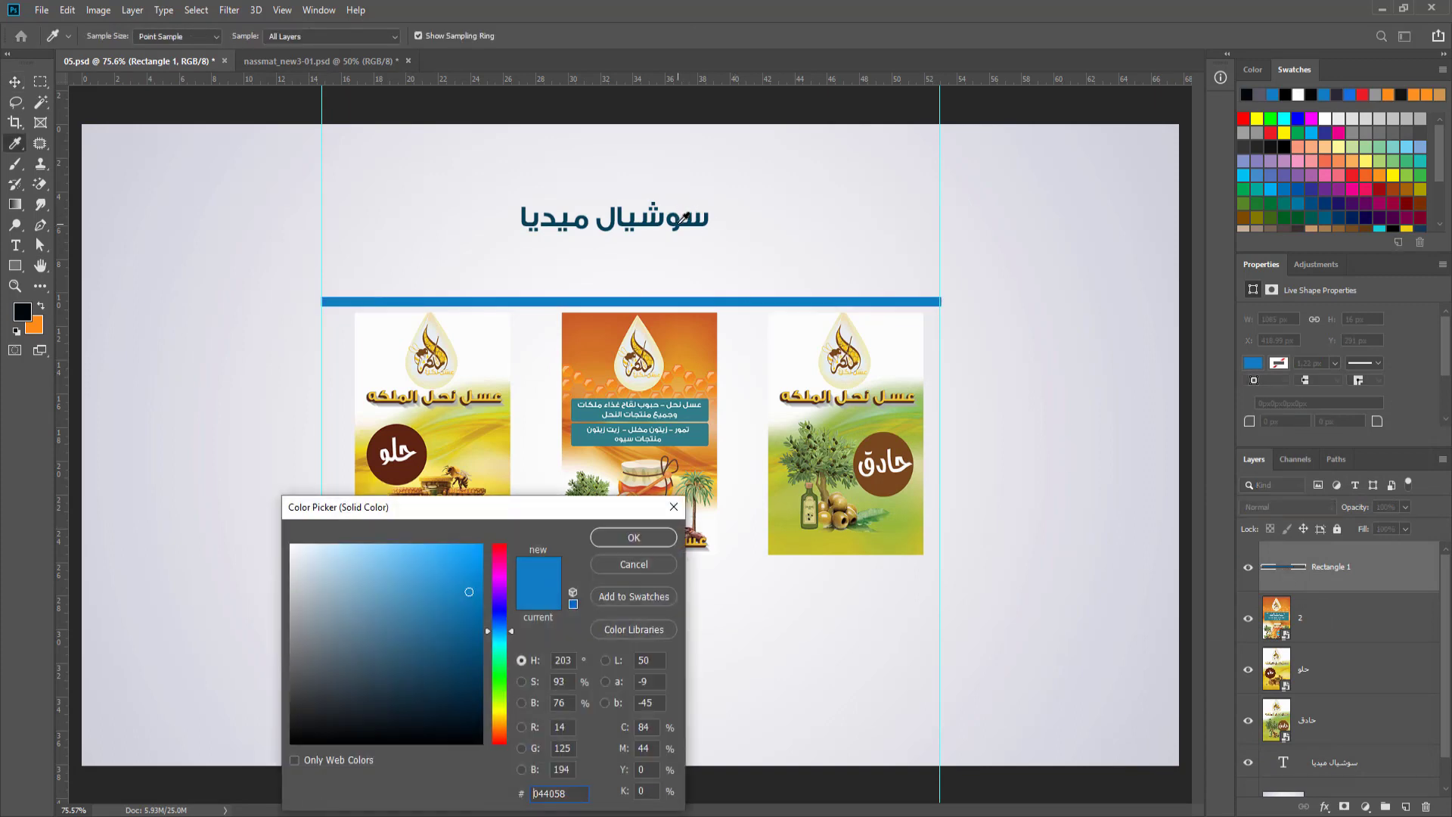
pyautogui.click(615, 538)
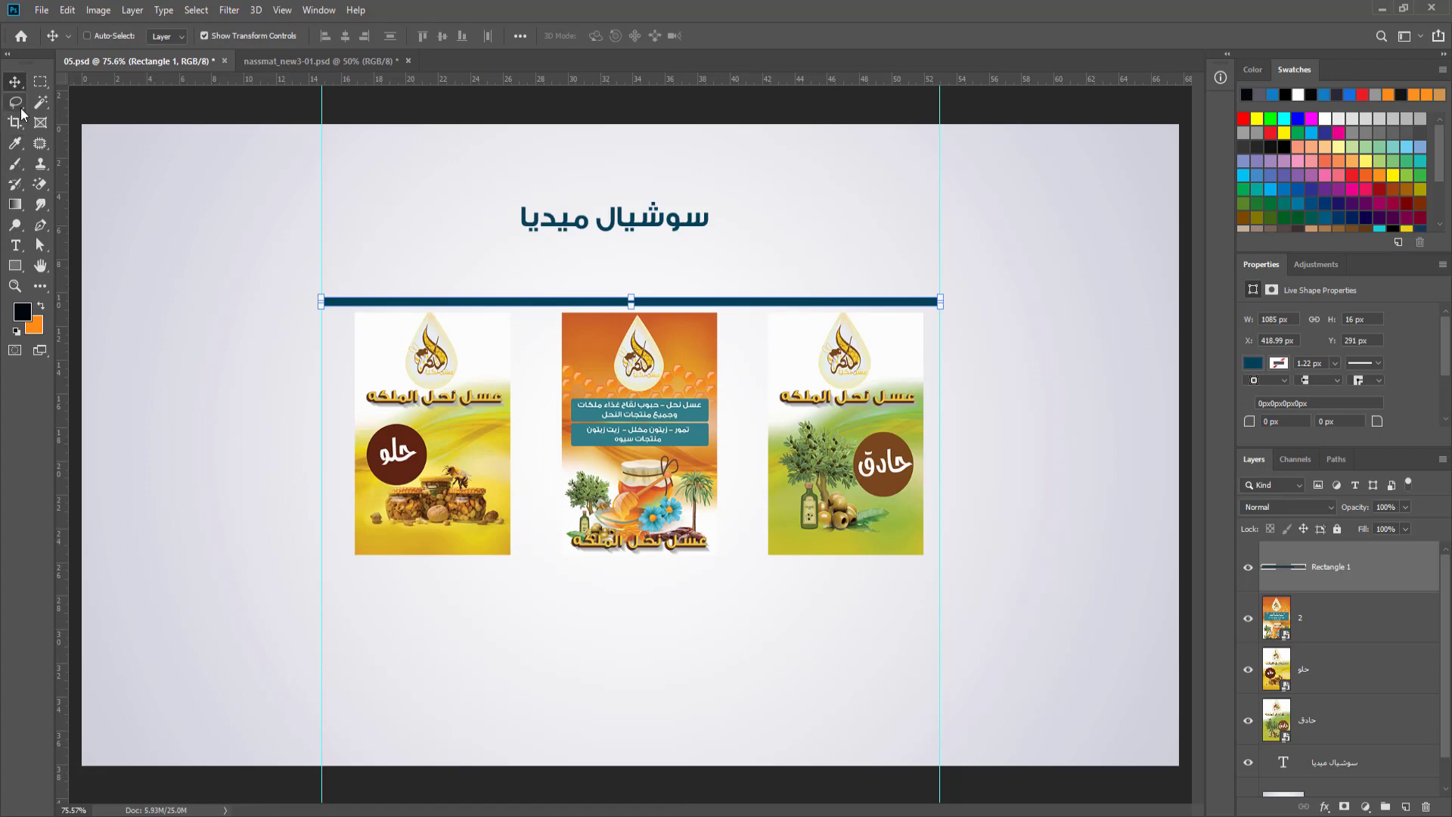
# Duplicate the navy bar and place the copy just beneath the posters.
pyautogui.press('Down')
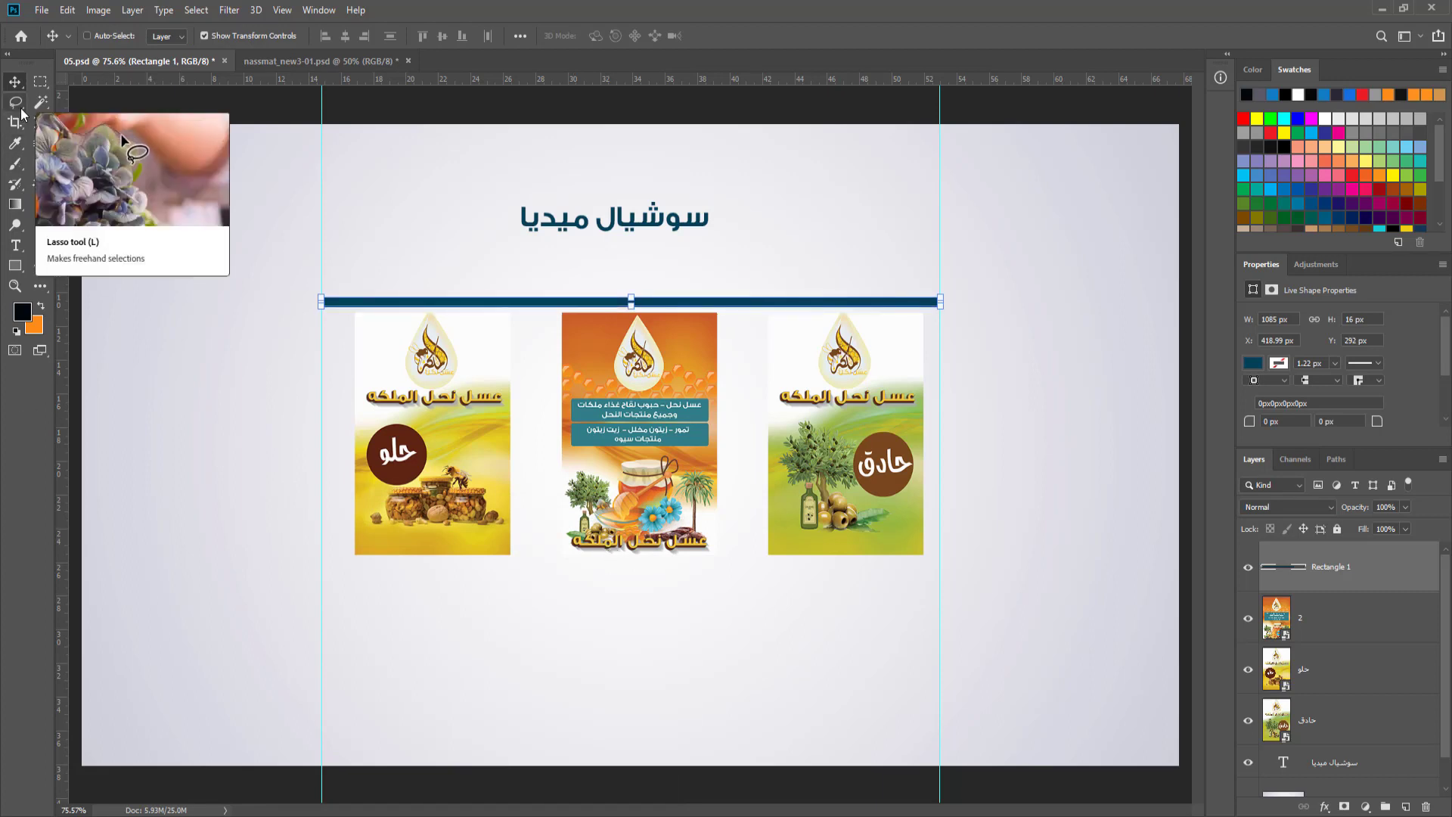
pyautogui.moveTo(1362, 581); pyautogui.dragTo(1407, 808)
pyautogui.press('Down')
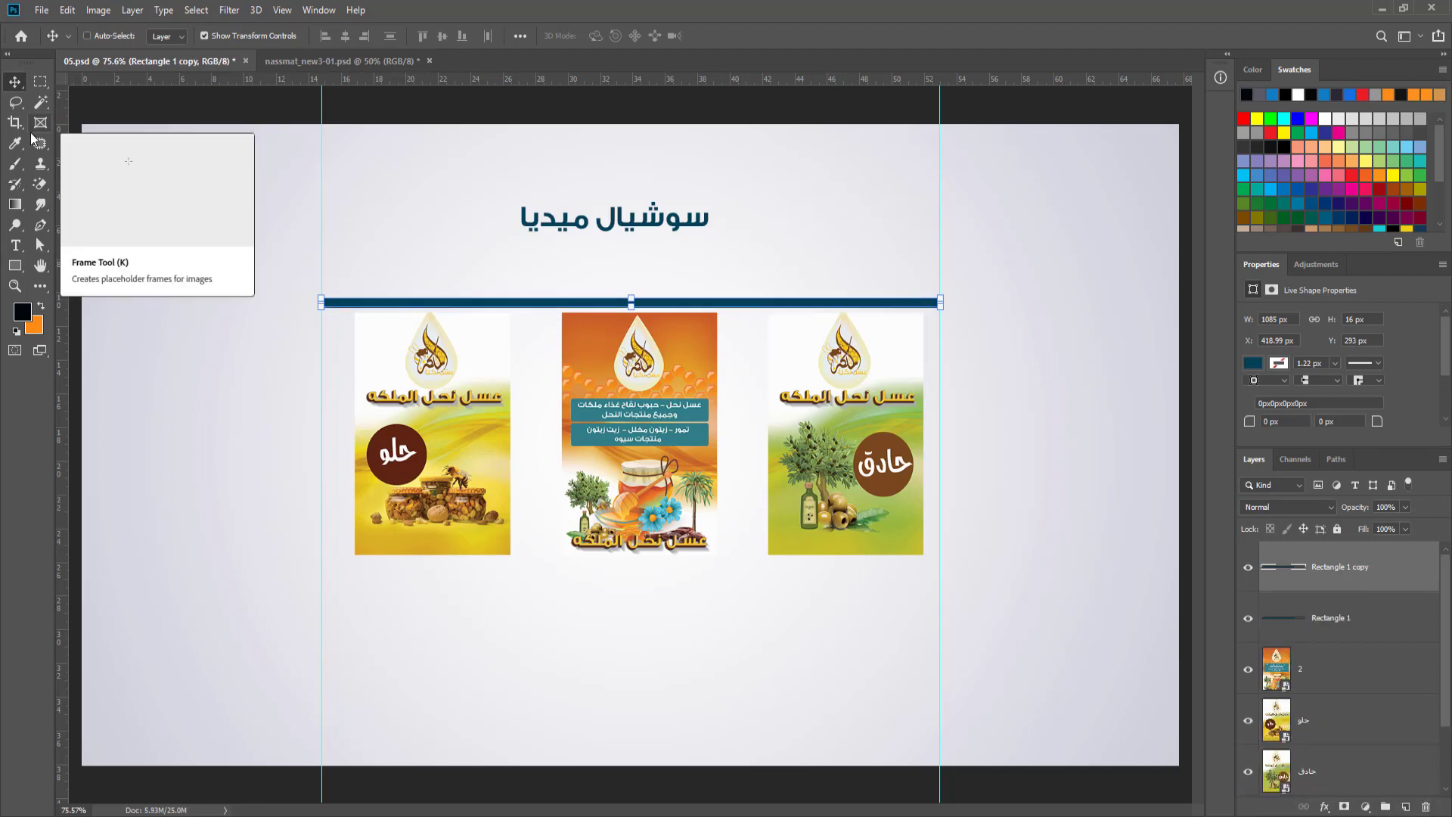
pyautogui.press('Down')
pyautogui.press('Down')
pyautogui.press('Down')
pyautogui.press('Down')
pyautogui.press('Down')
pyautogui.press('Down')
pyautogui.press('Down')
pyautogui.press('Down')
pyautogui.press('Down')
pyautogui.press('Down')
pyautogui.press('Down')
pyautogui.press('Down')
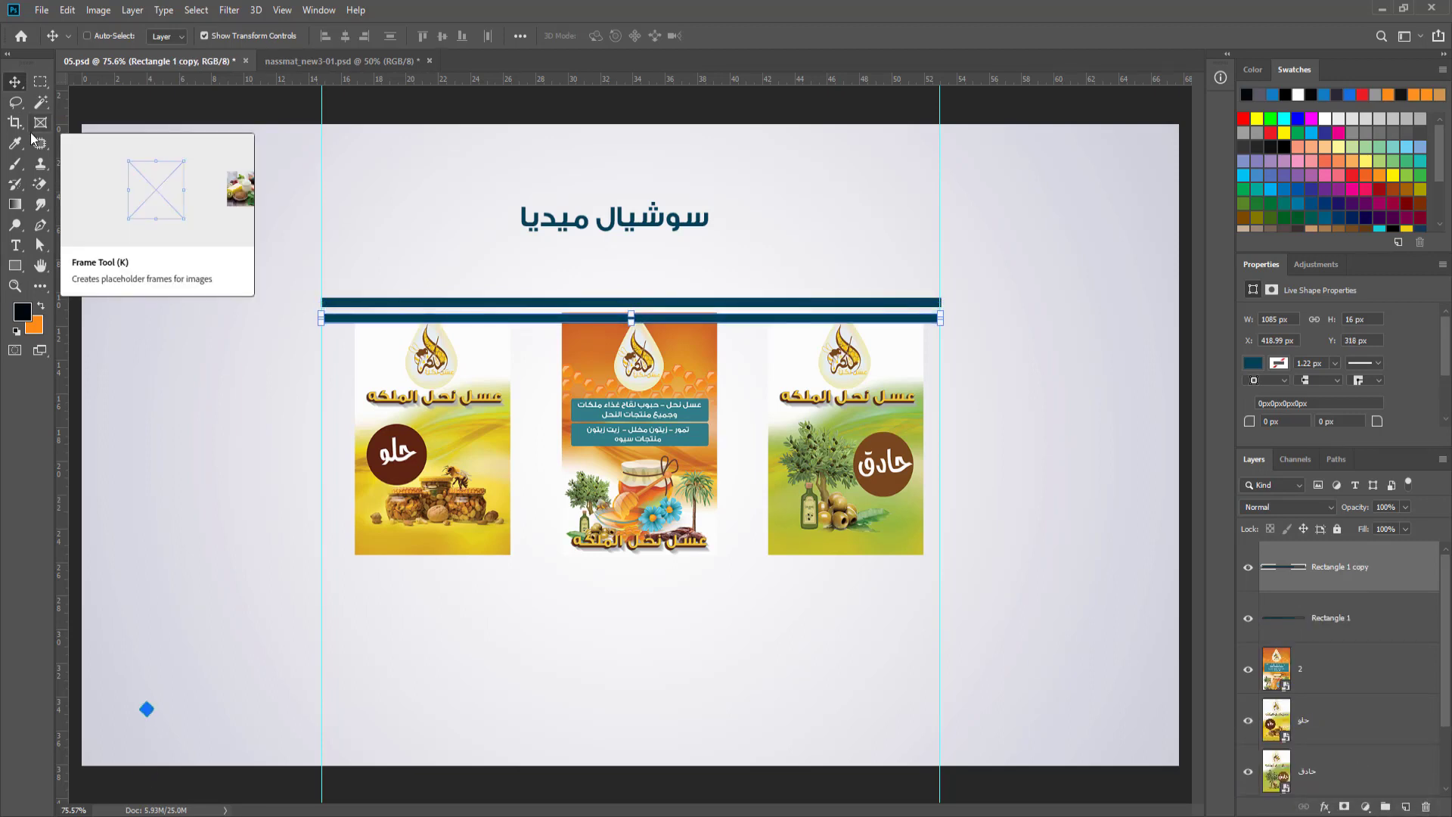
pyautogui.press('Down')
pyautogui.press('Down')
pyautogui.press('Down')
pyautogui.press('Down')
pyautogui.press('Down')
pyautogui.press('Down')
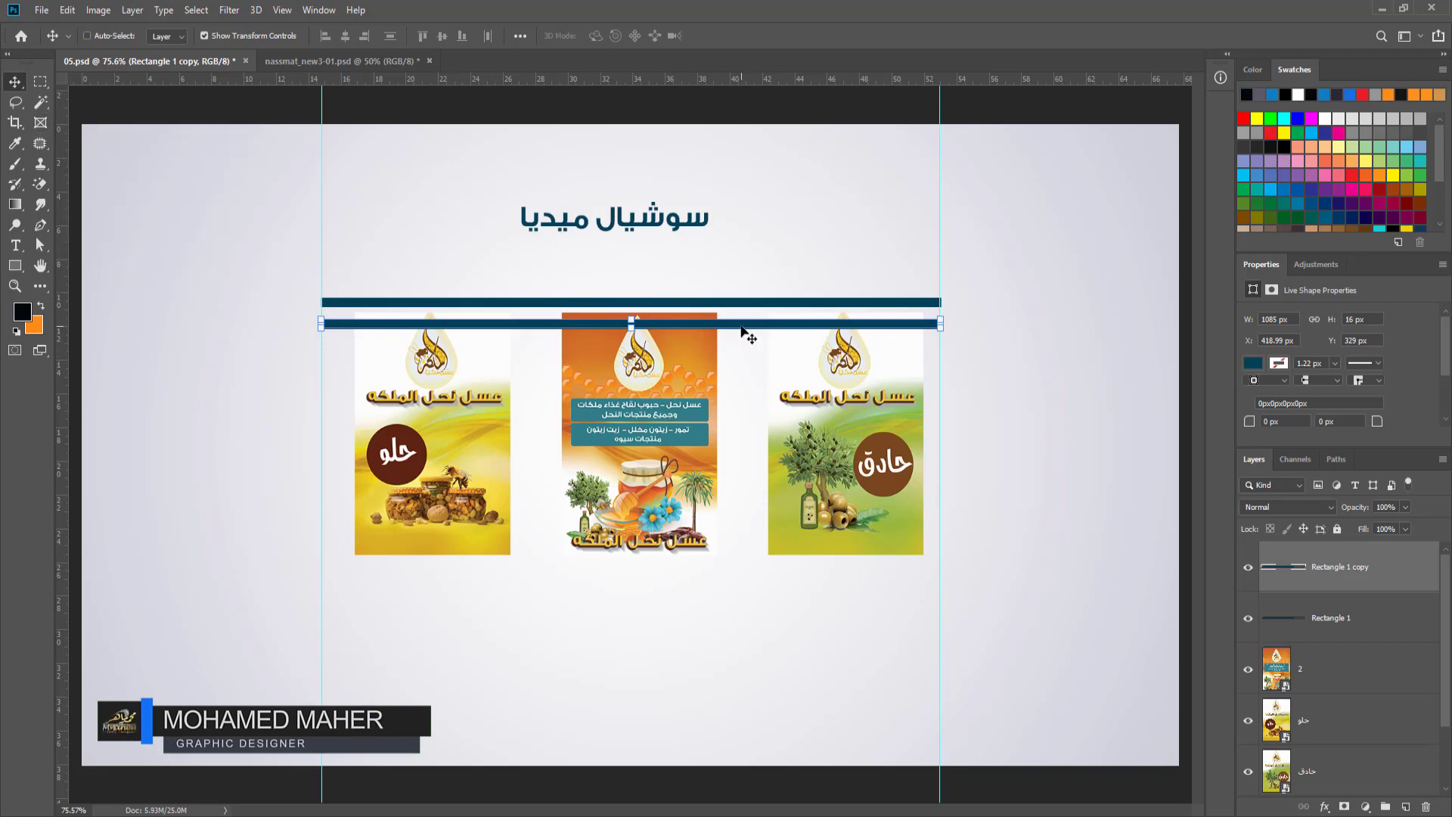
pyautogui.moveTo(741, 331); pyautogui.dragTo(740, 564)
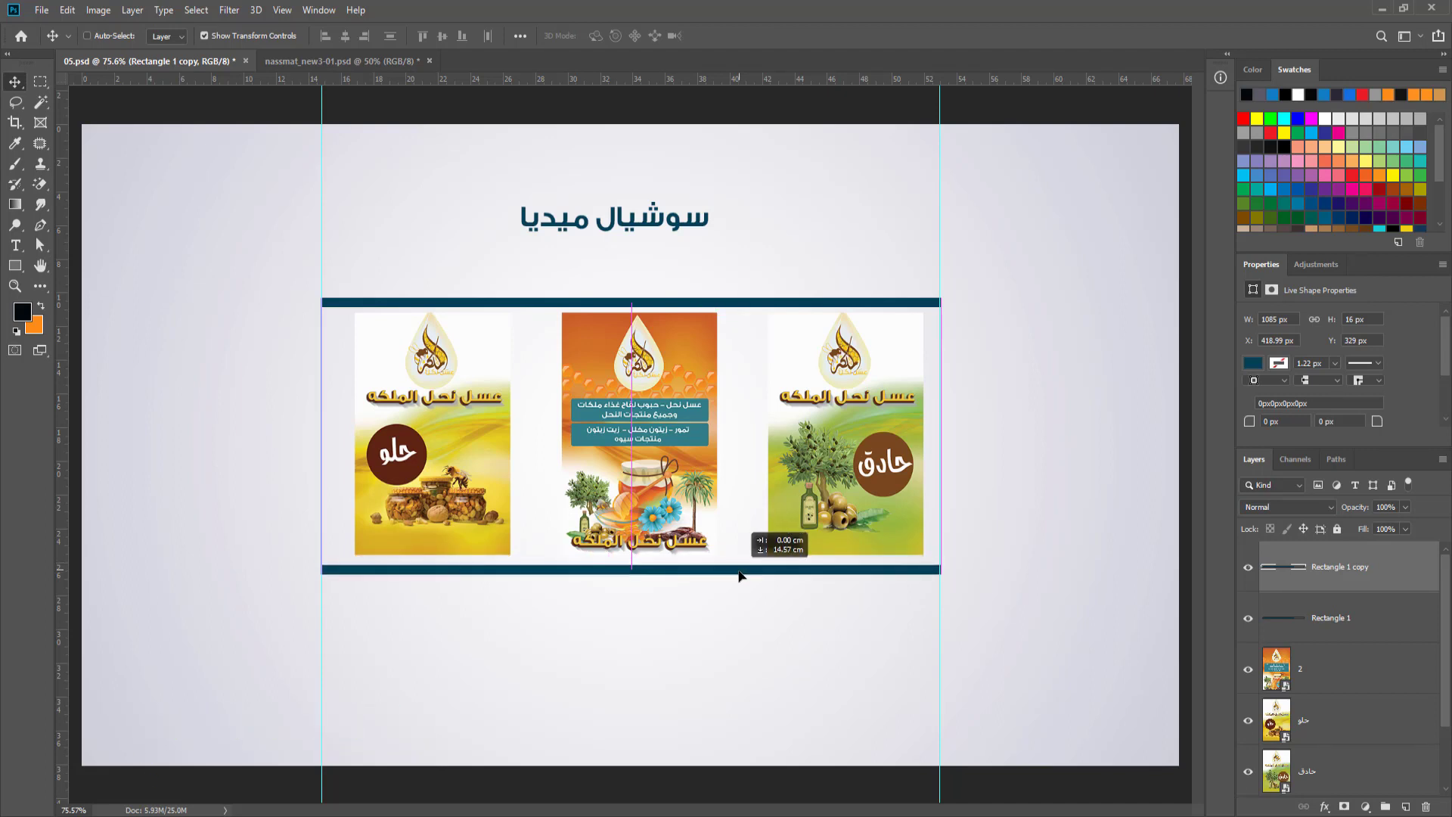
pyautogui.moveTo(739, 565); pyautogui.dragTo(742, 575)
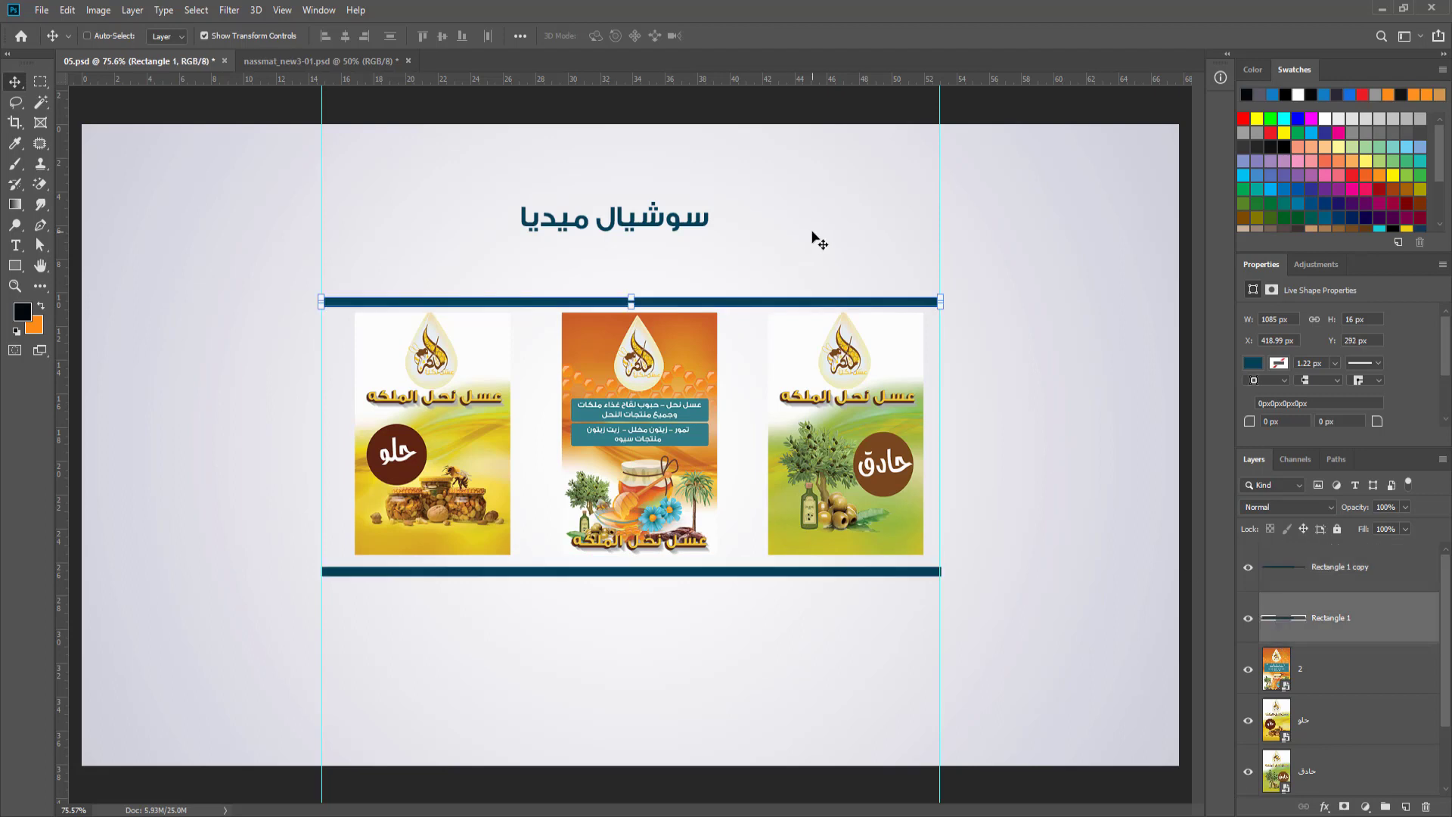
# Raise the original top bar slightly above the posters.
pyautogui.click(1285, 638)
pyautogui.moveTo(783, 305); pyautogui.dragTo(780, 294)
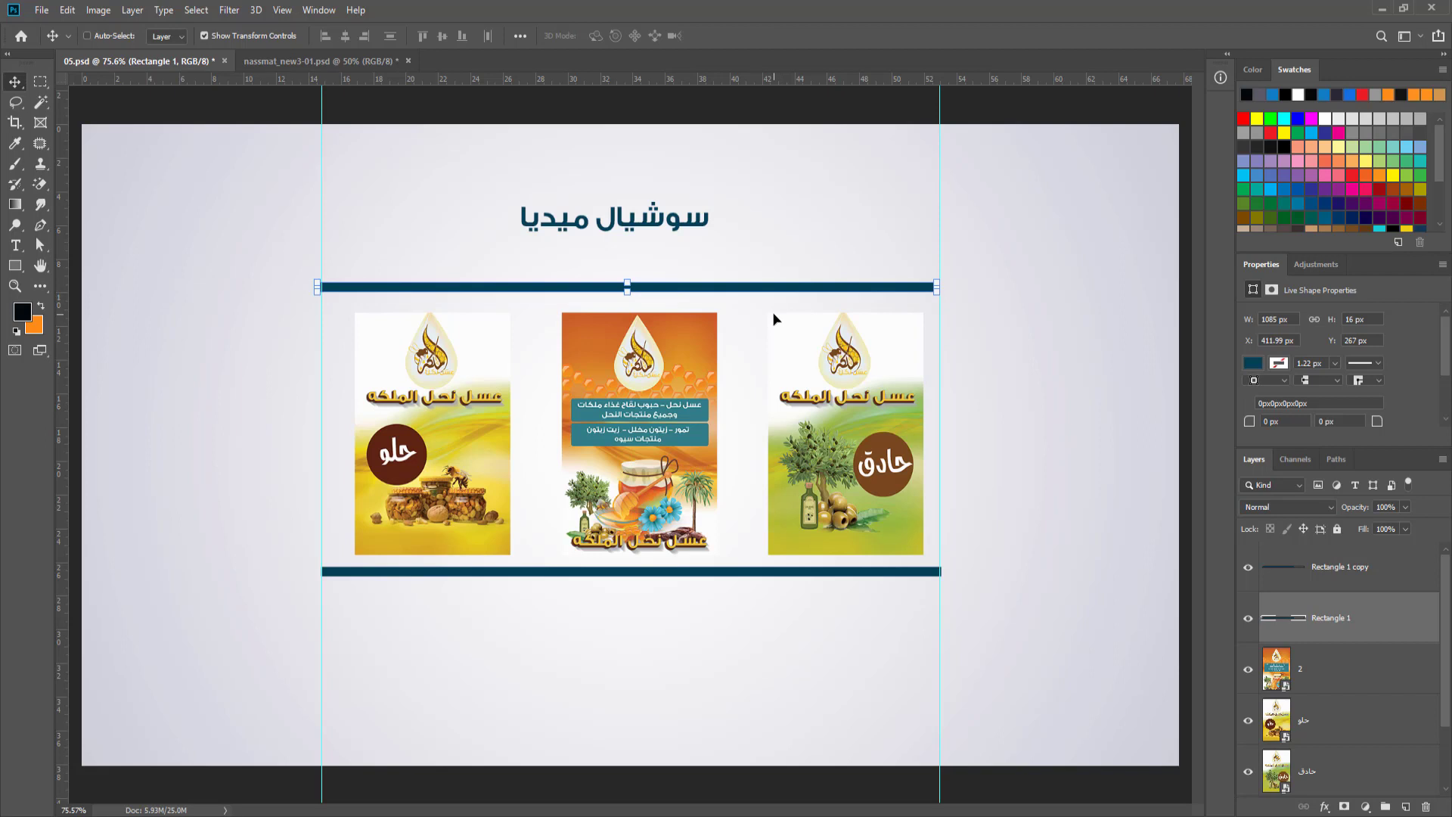
pyautogui.click(1365, 686)
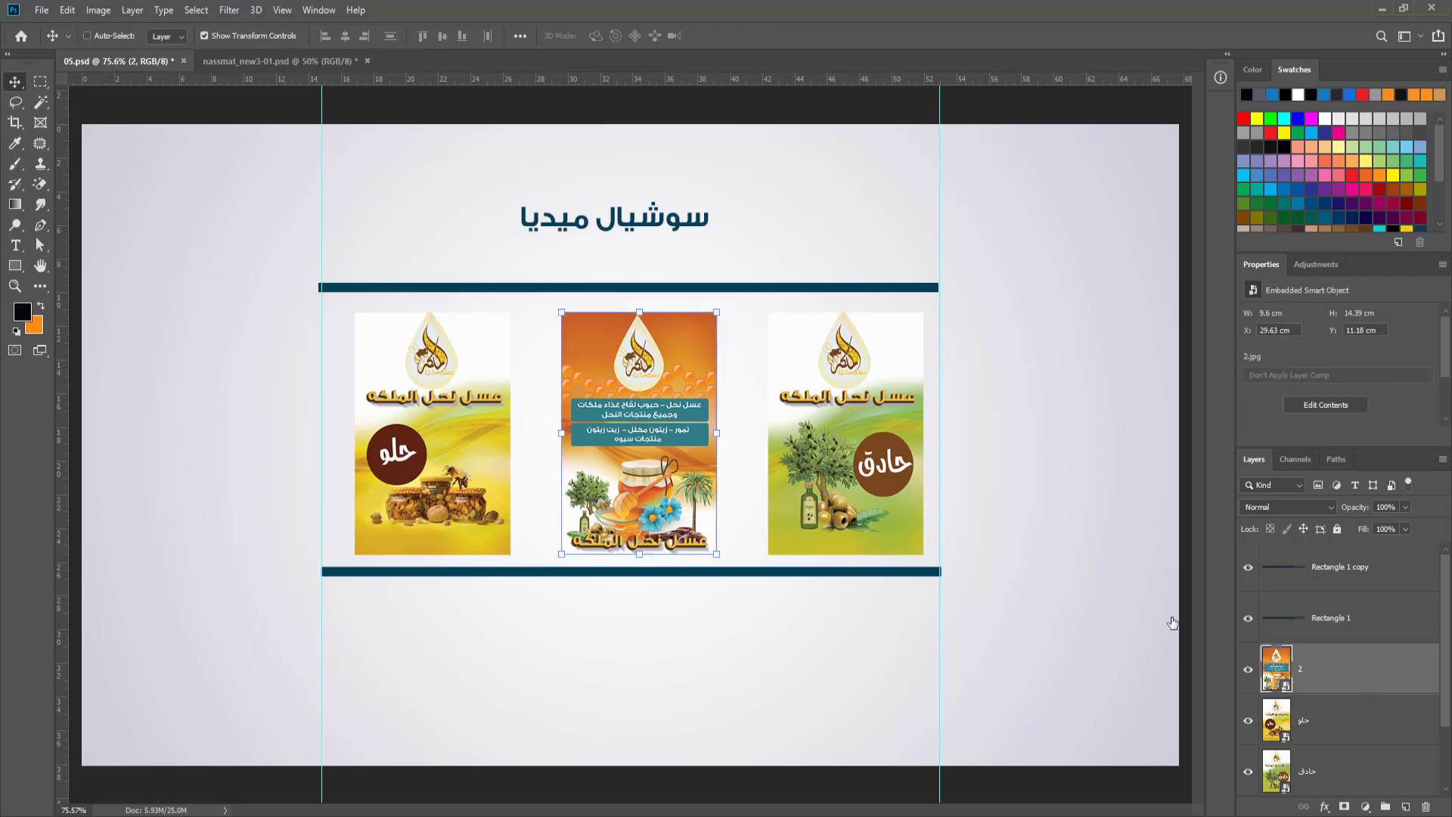
pyautogui.click(14, 267)
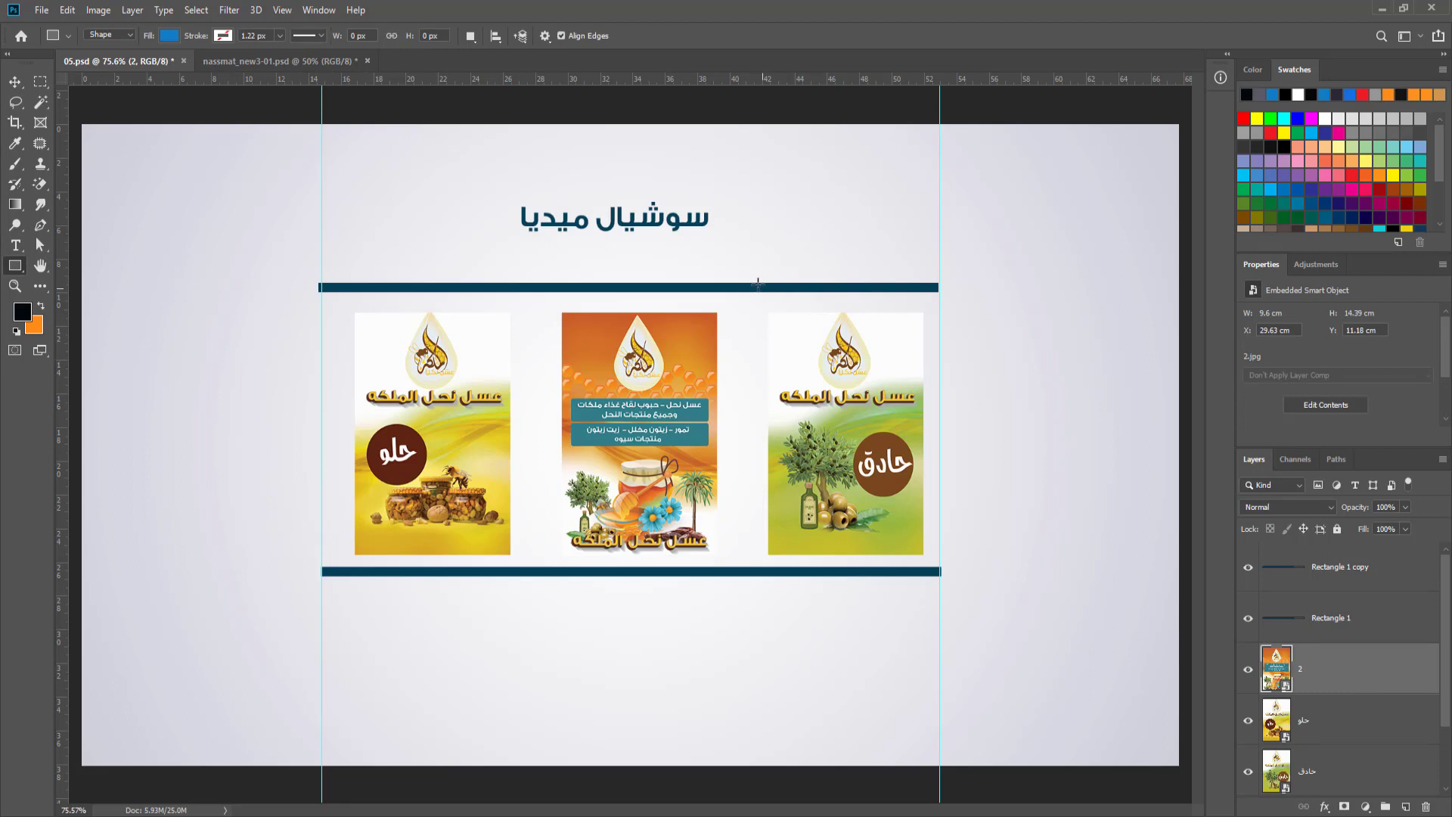
# Draw a blue rectangle over the right-hand حادق poster and move its layer beneath the poster.
pyautogui.moveTo(757, 292); pyautogui.dragTo(933, 564)
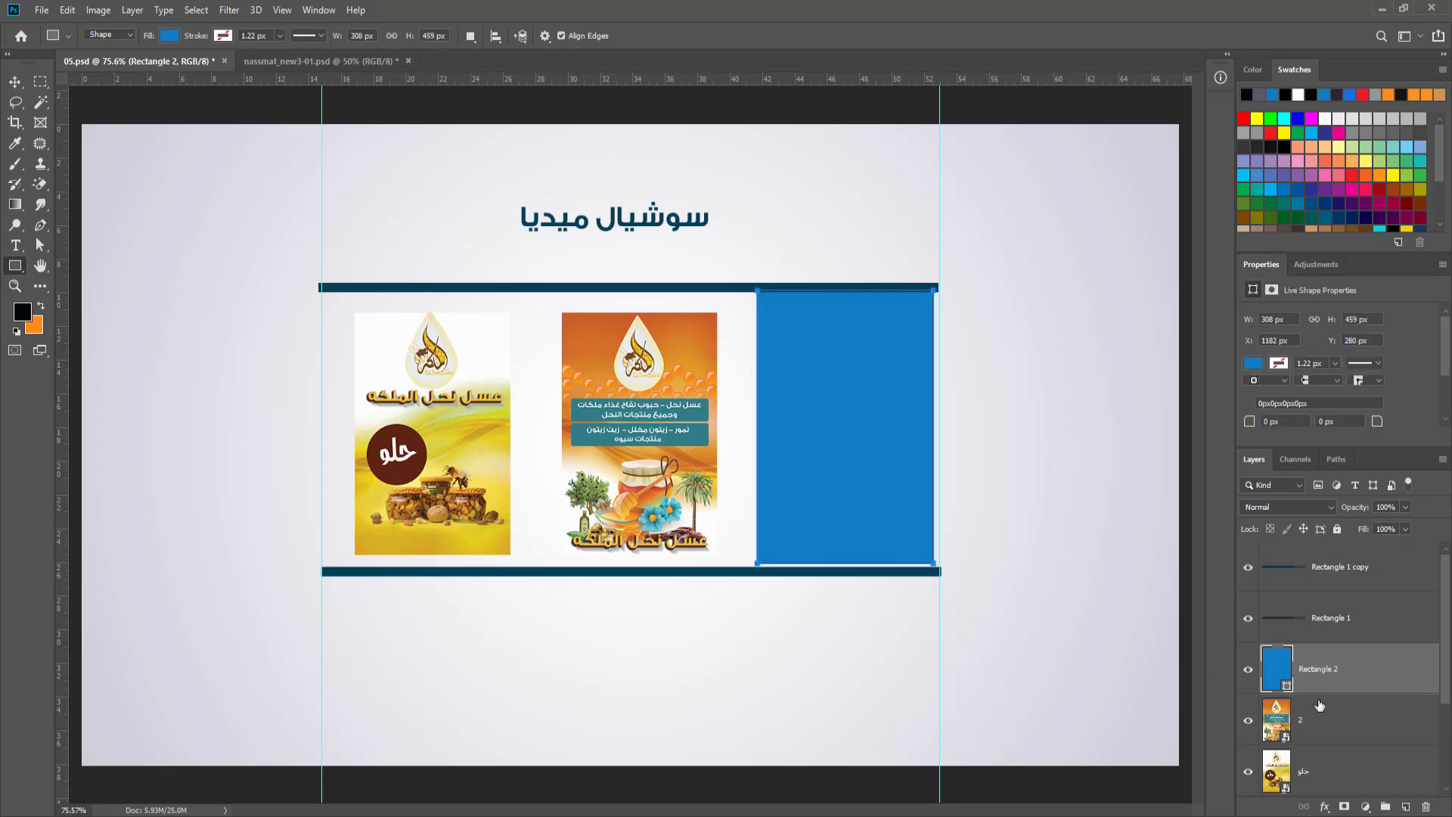
pyautogui.moveTo(1328, 678); pyautogui.dragTo(1341, 716)
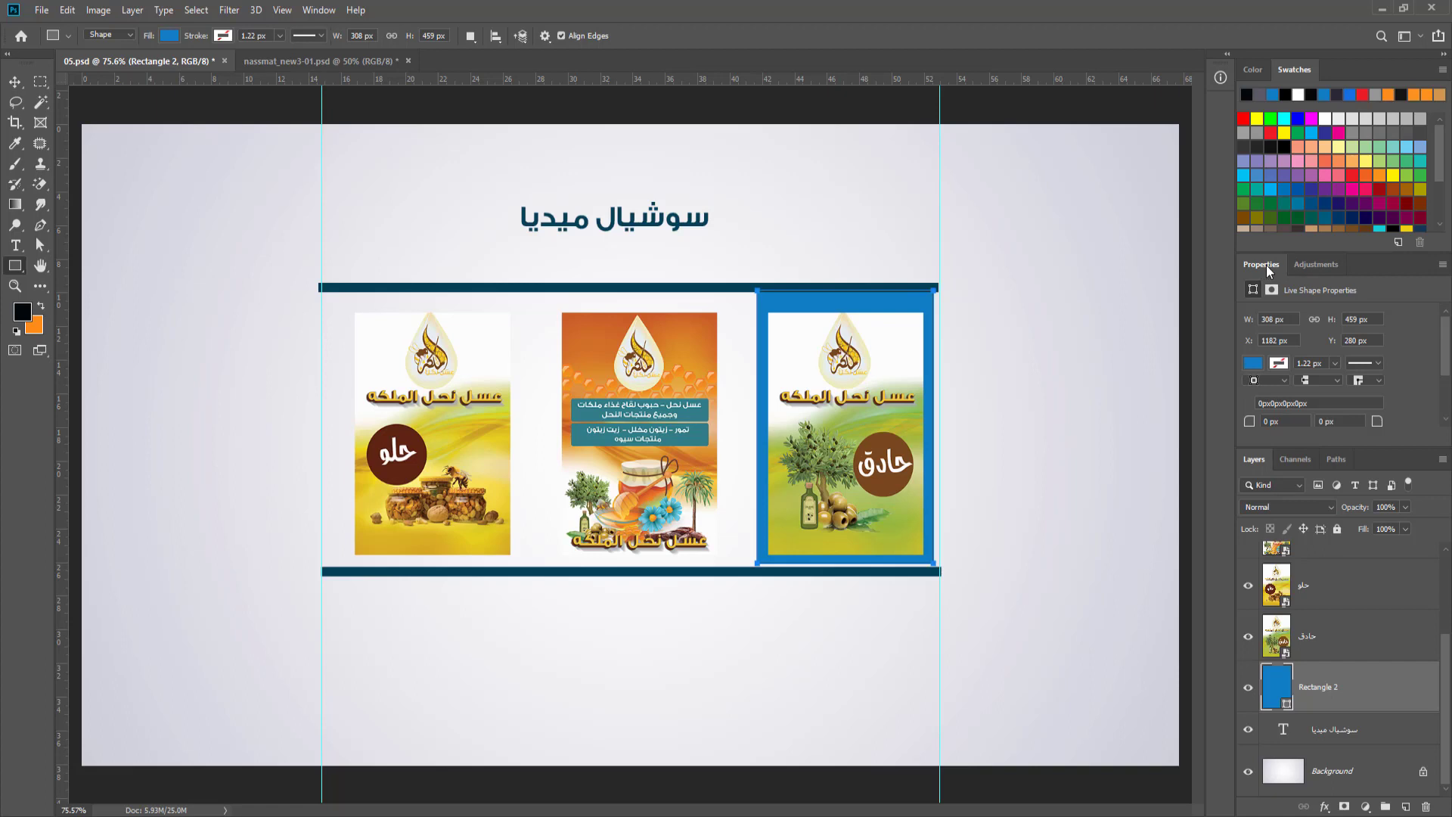
pyautogui.click(319, 10)
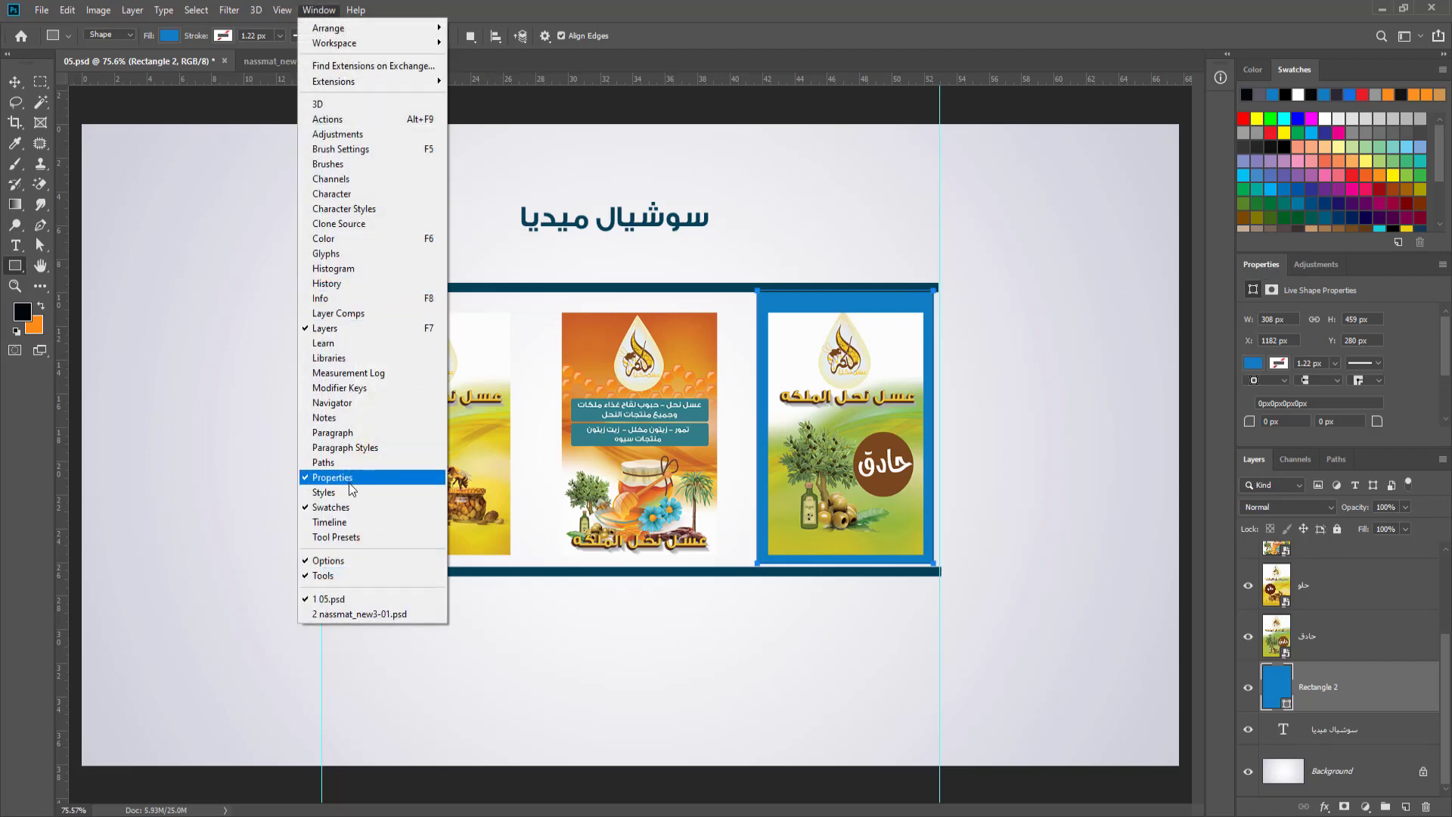
# Give the rectangle no fill and a grey stroke about 5.71 px wide.
pyautogui.click(356, 10)
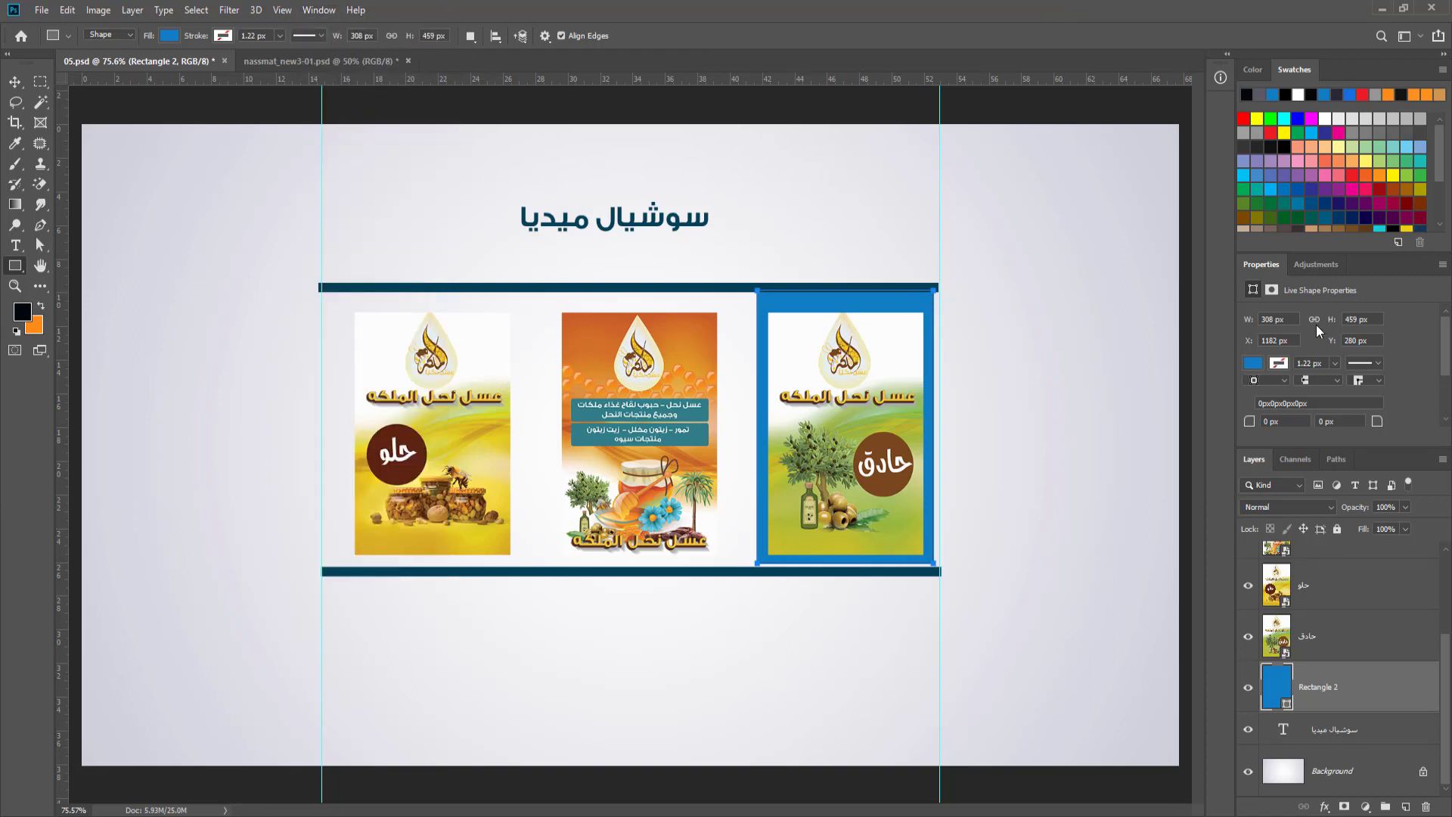
pyautogui.click(1252, 364)
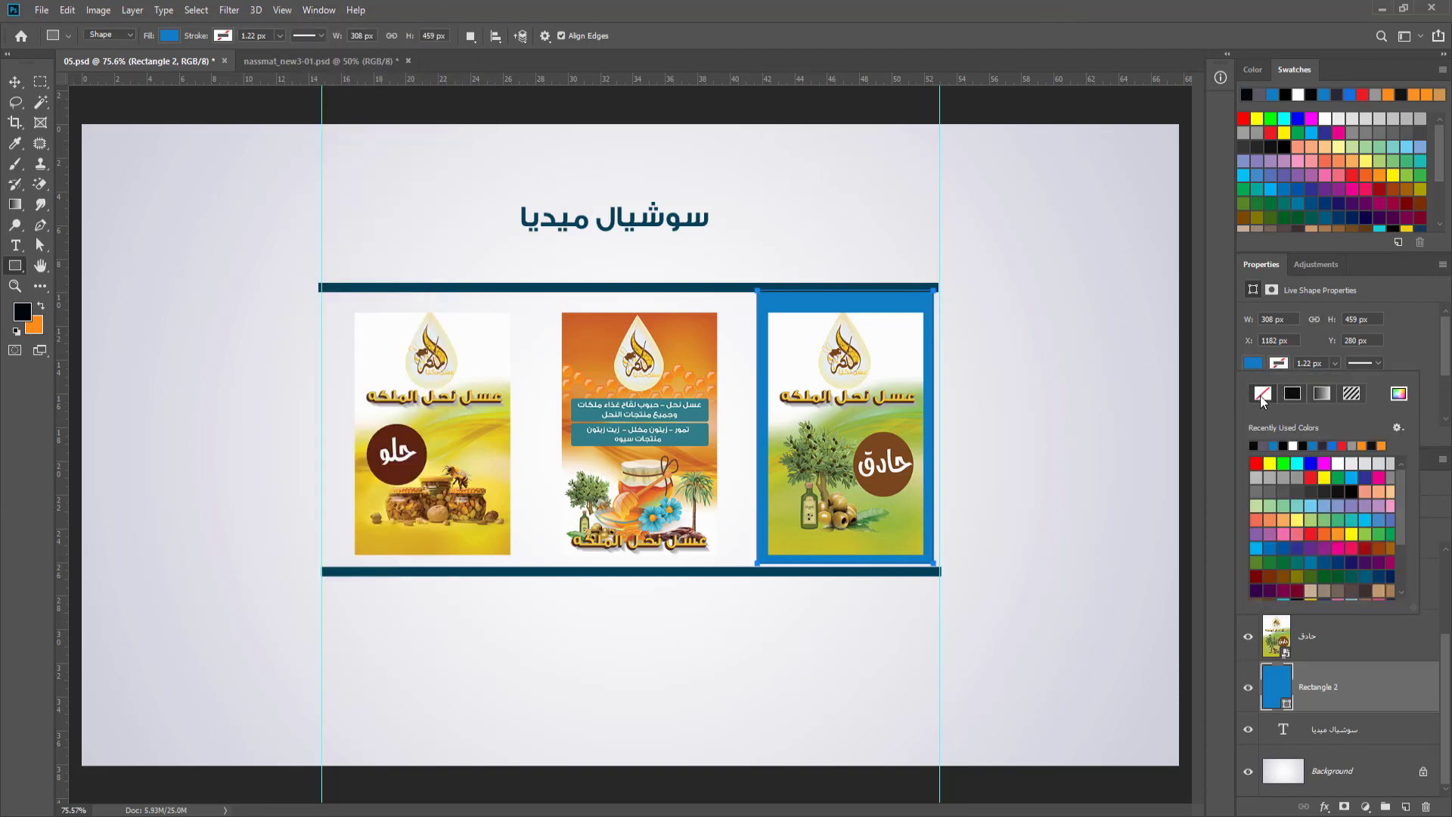
pyautogui.click(1262, 395)
pyautogui.click(1278, 364)
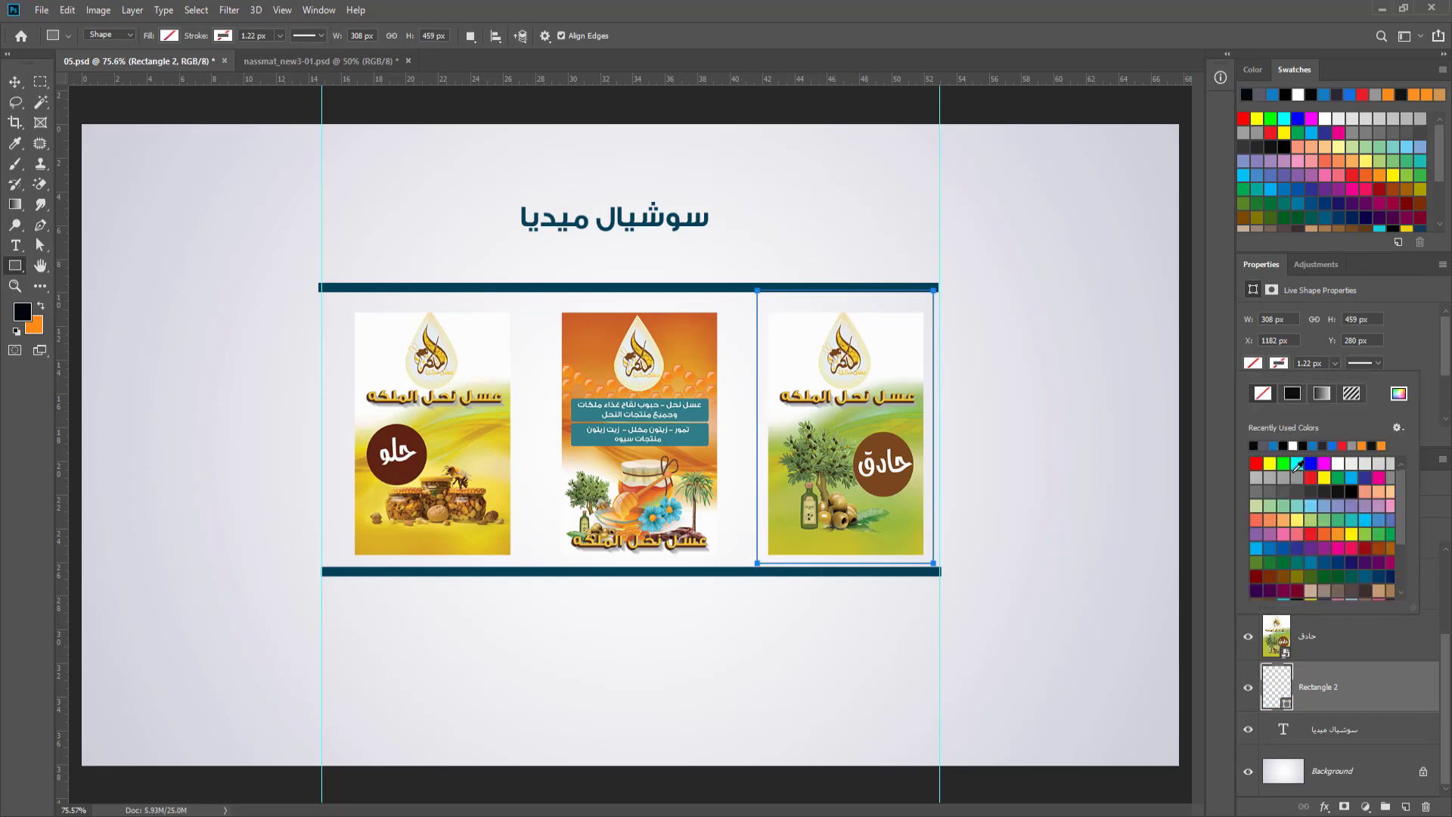
pyautogui.click(1298, 478)
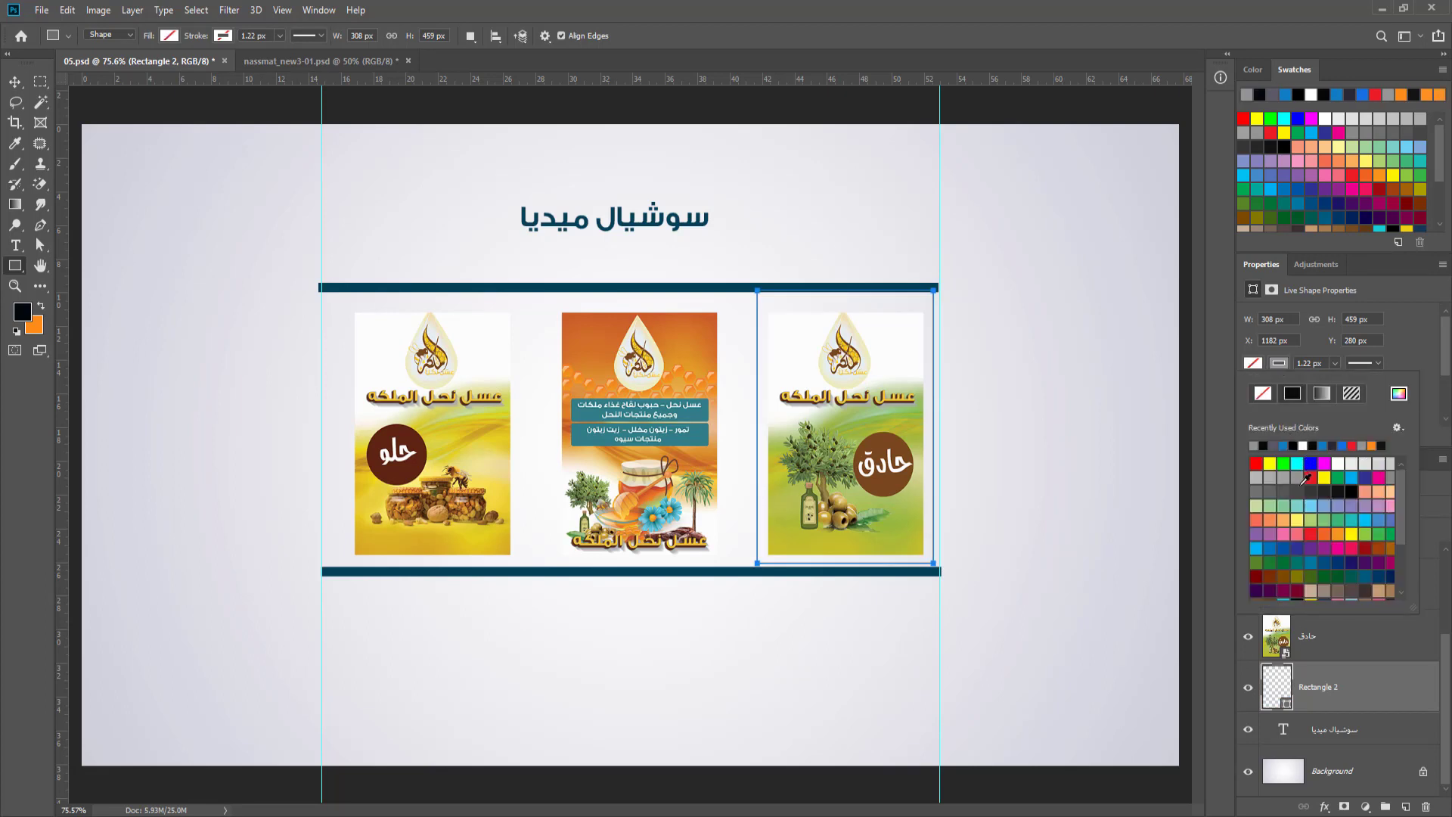
pyautogui.click(1429, 411)
pyautogui.click(1334, 364)
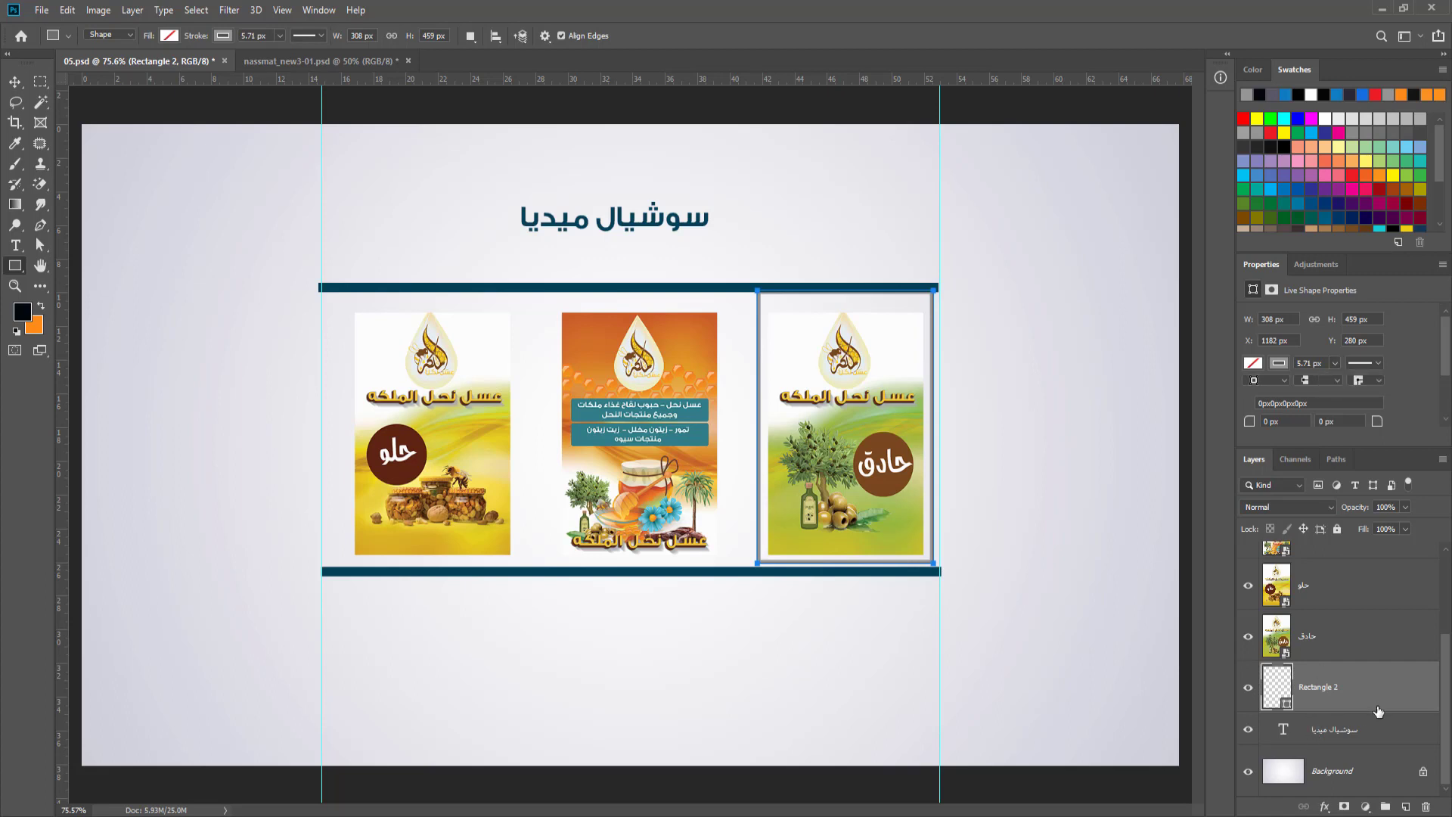
pyautogui.click(15, 287)
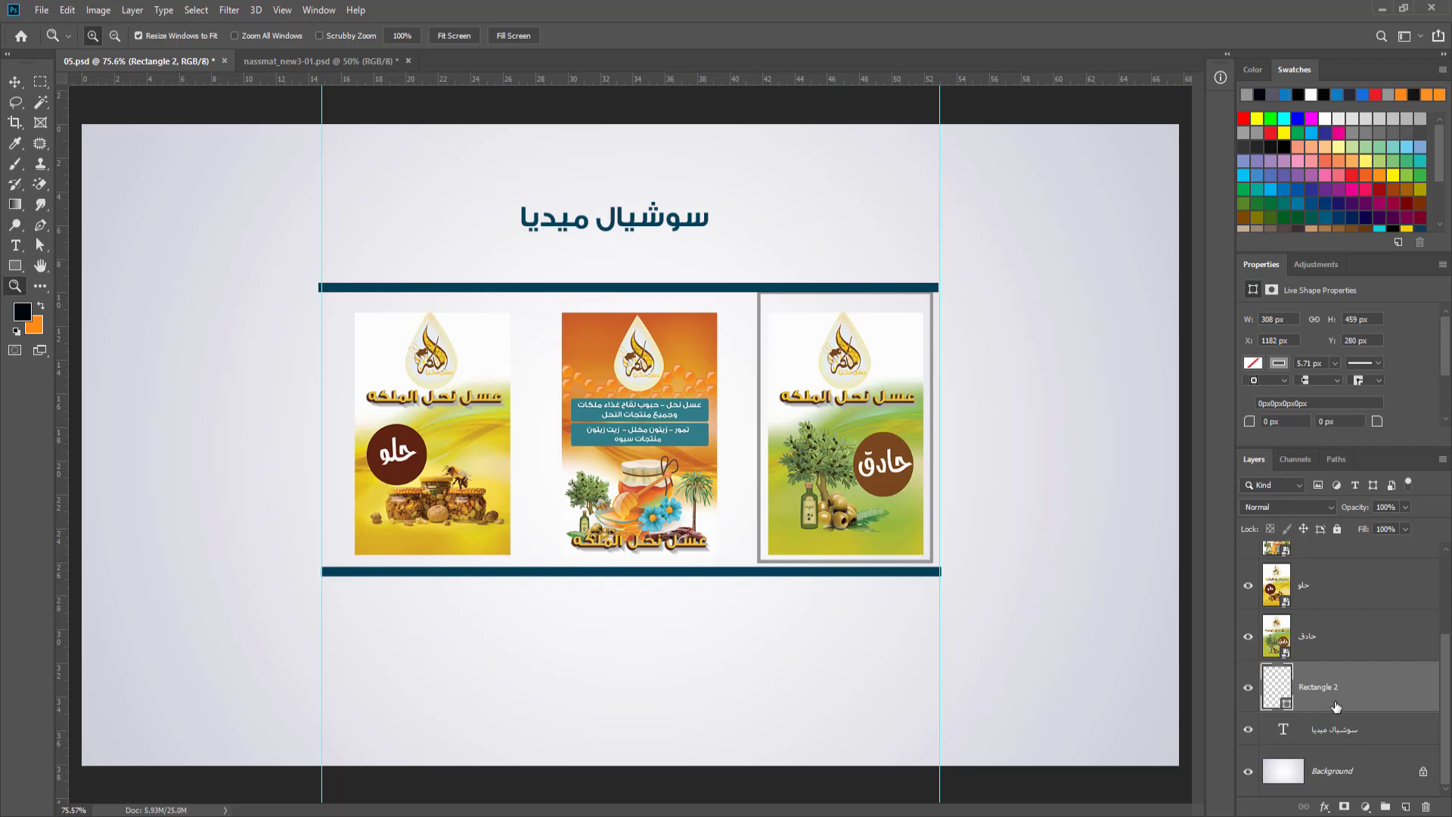
# Duplicate the grey frame twice, placing the copies around the middle and left posters.
pyautogui.click(15, 86)
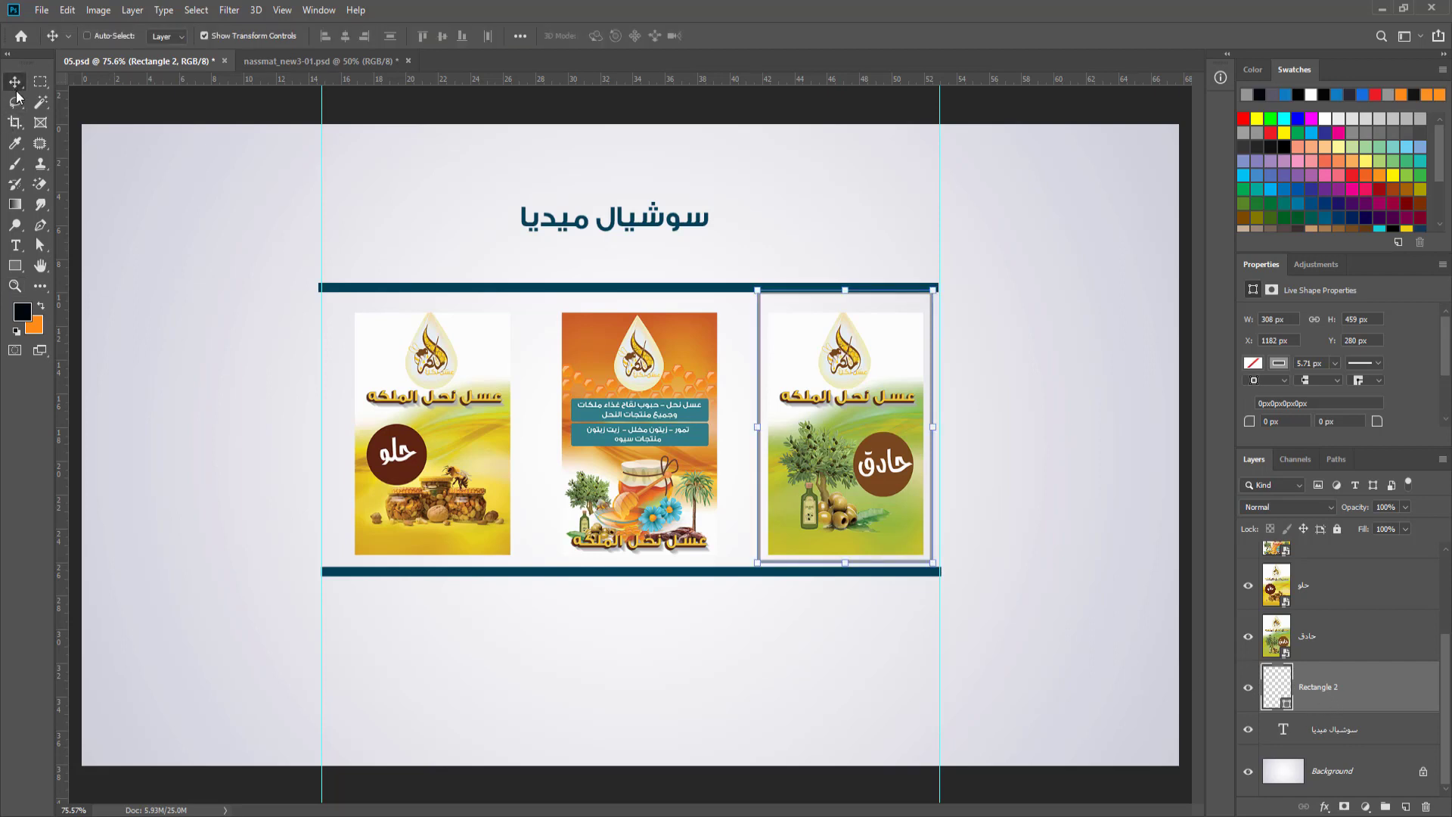
pyautogui.press('Up')
pyautogui.press('Up')
pyautogui.press('Up')
pyautogui.press('Up')
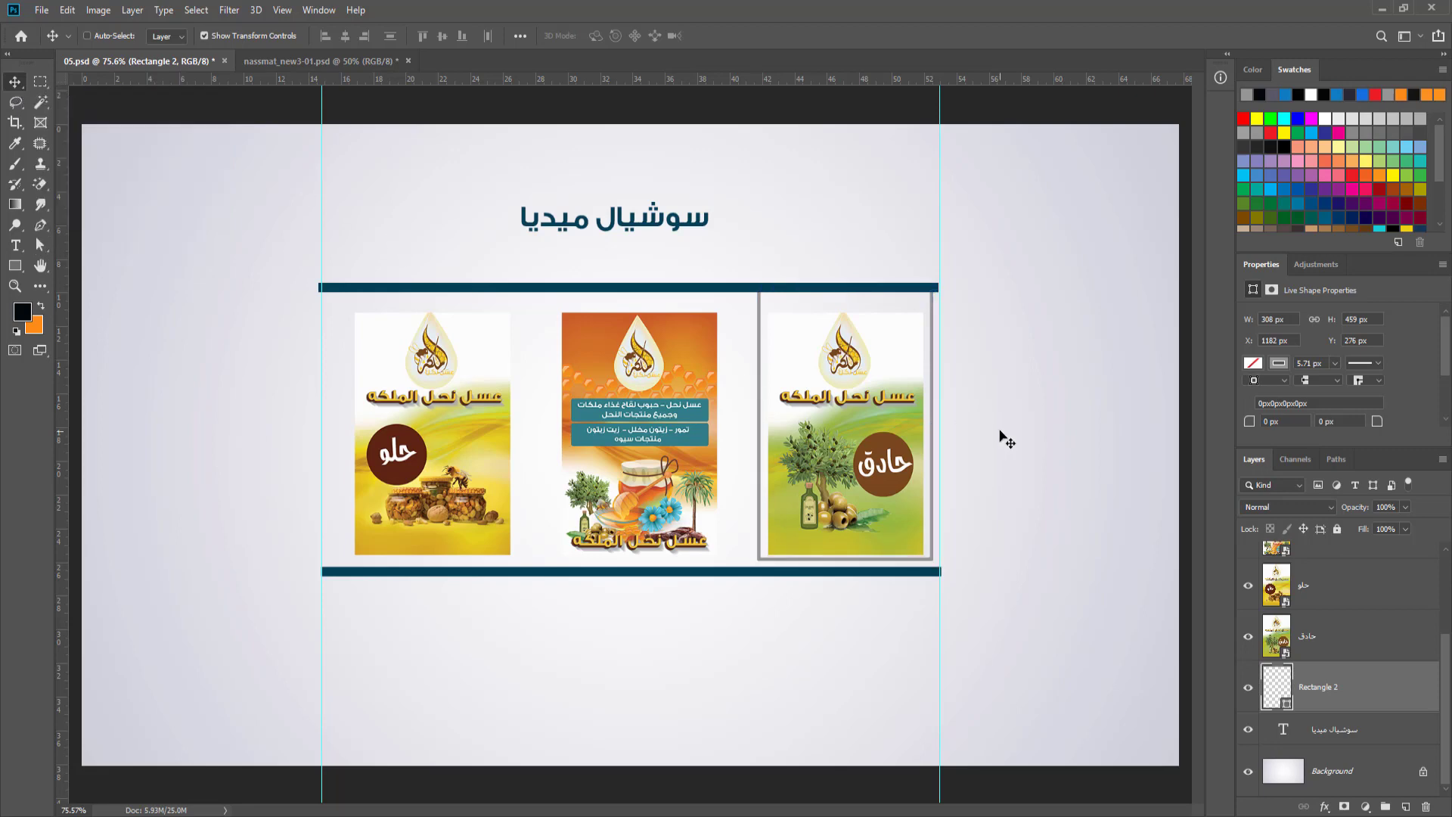
pyautogui.click(14, 286)
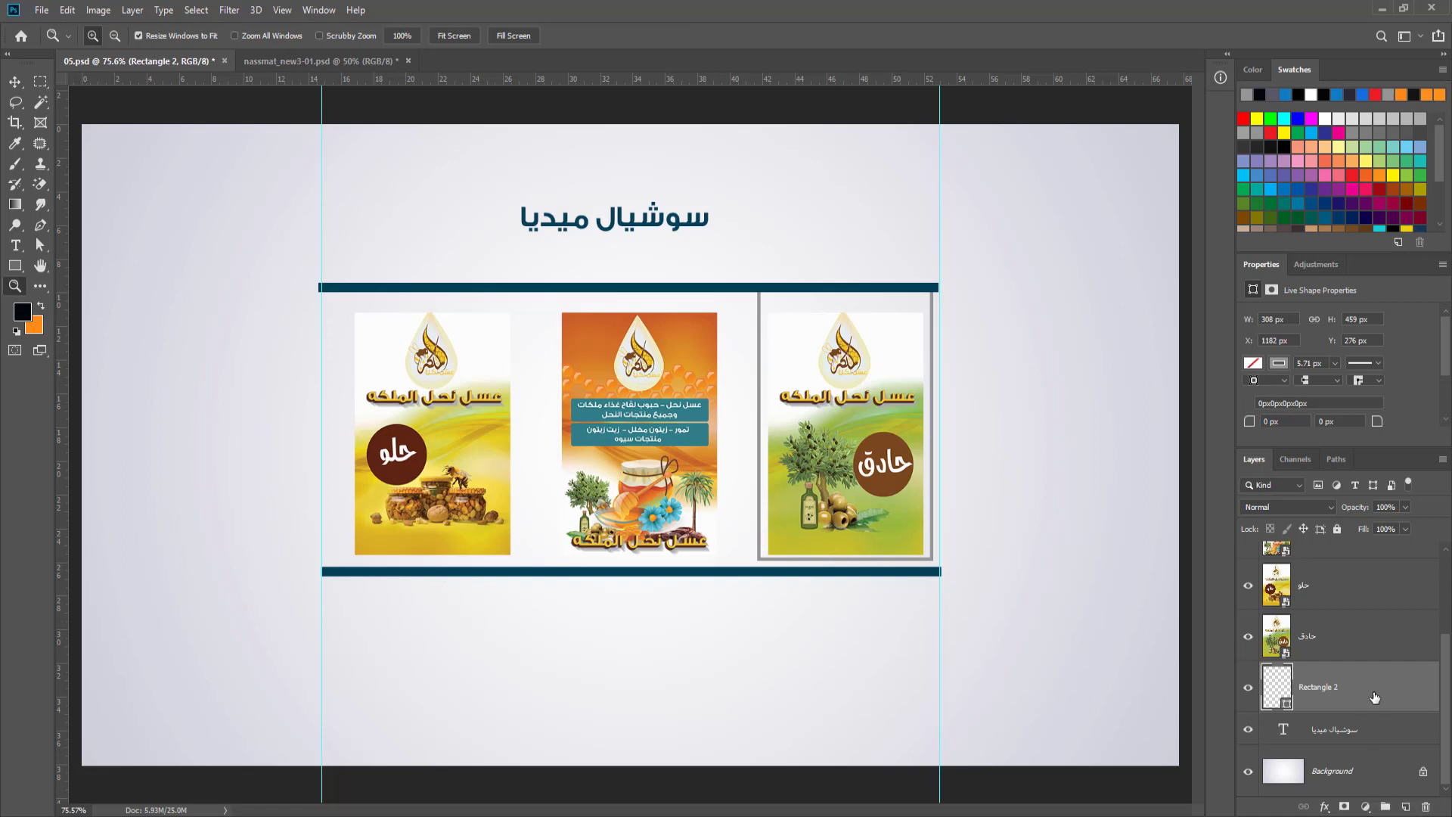
pyautogui.moveTo(1374, 697); pyautogui.dragTo(1405, 806)
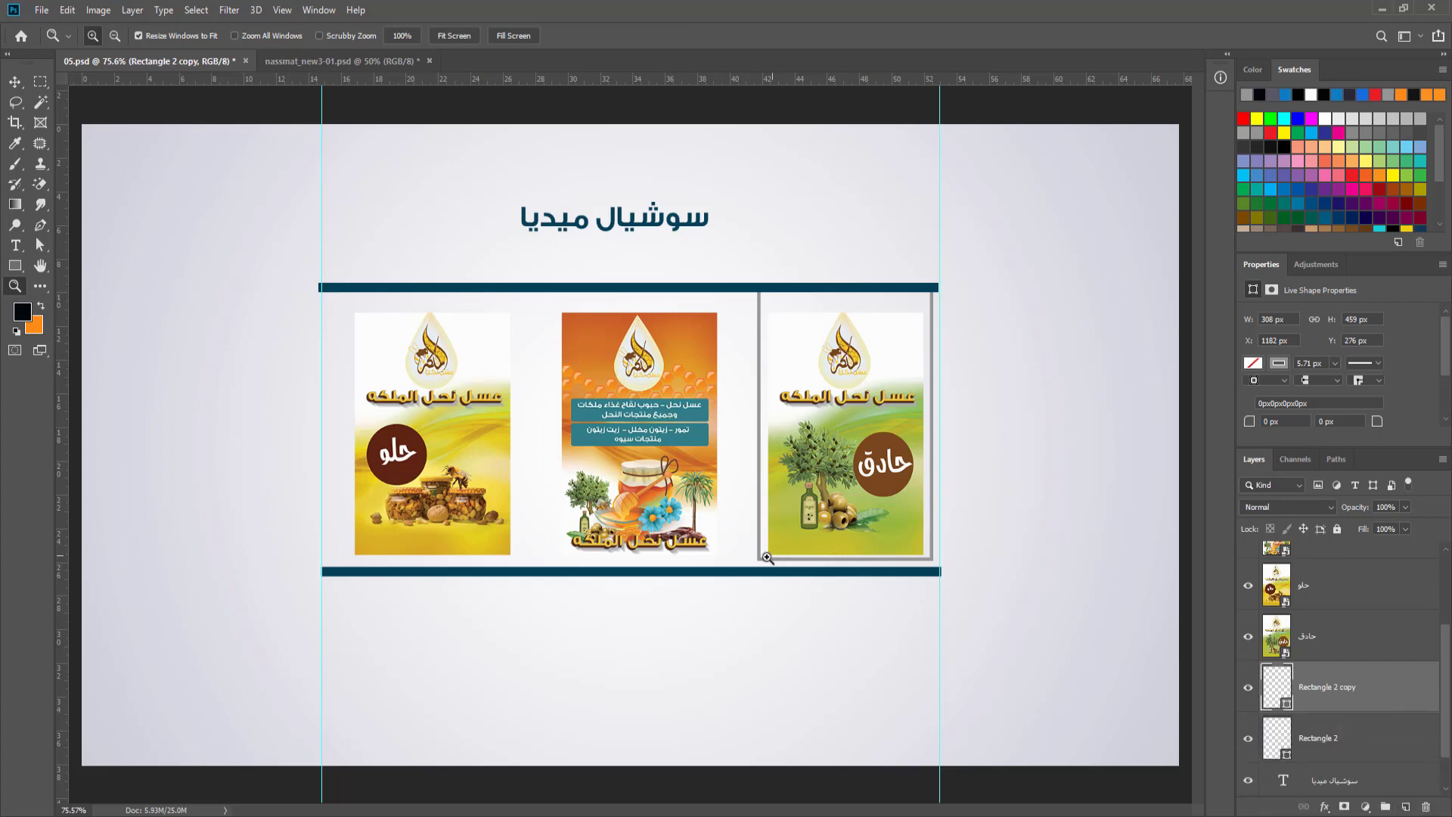
pyautogui.press('v')
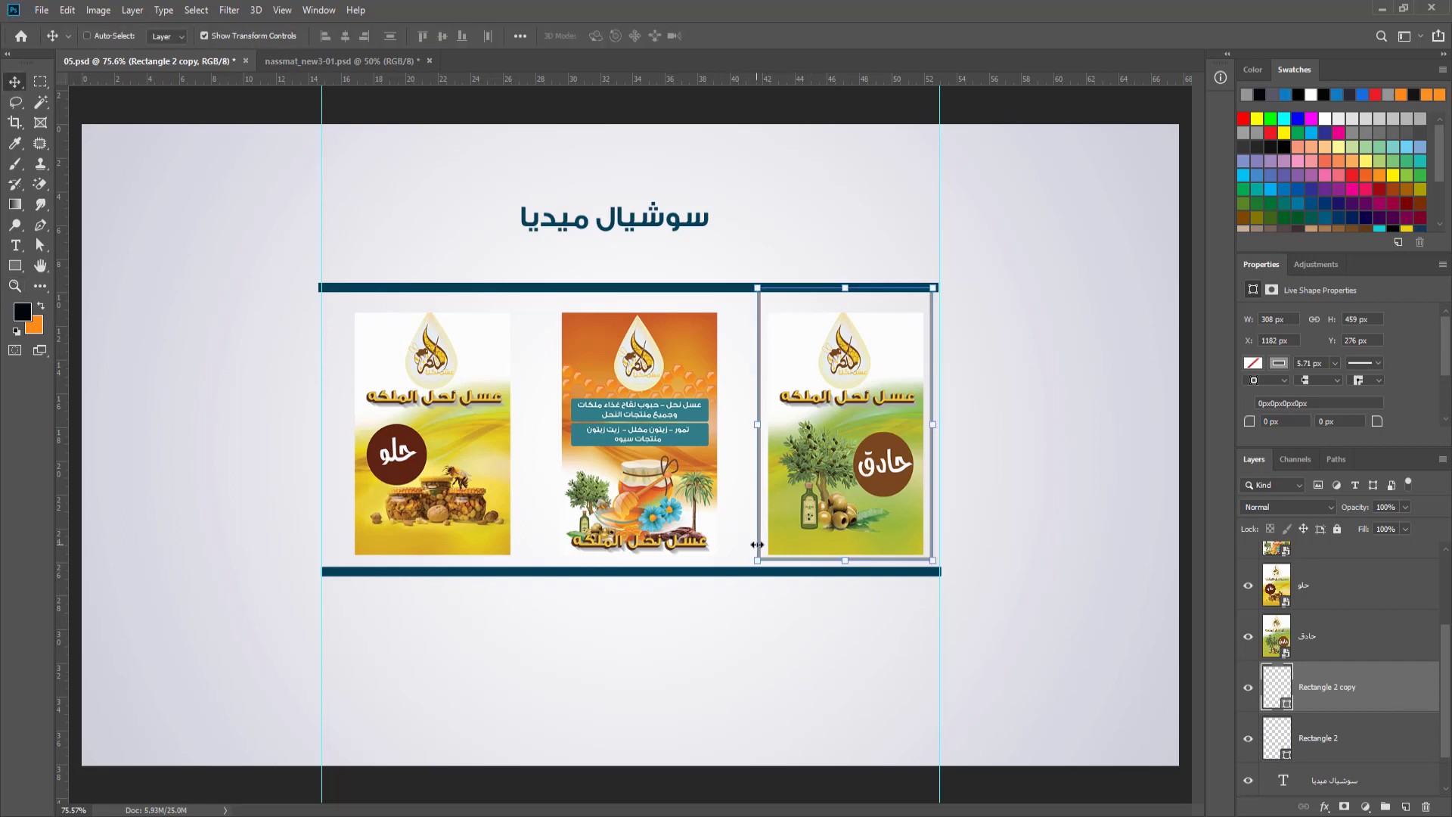
pyautogui.moveTo(757, 545); pyautogui.dragTo(551, 563)
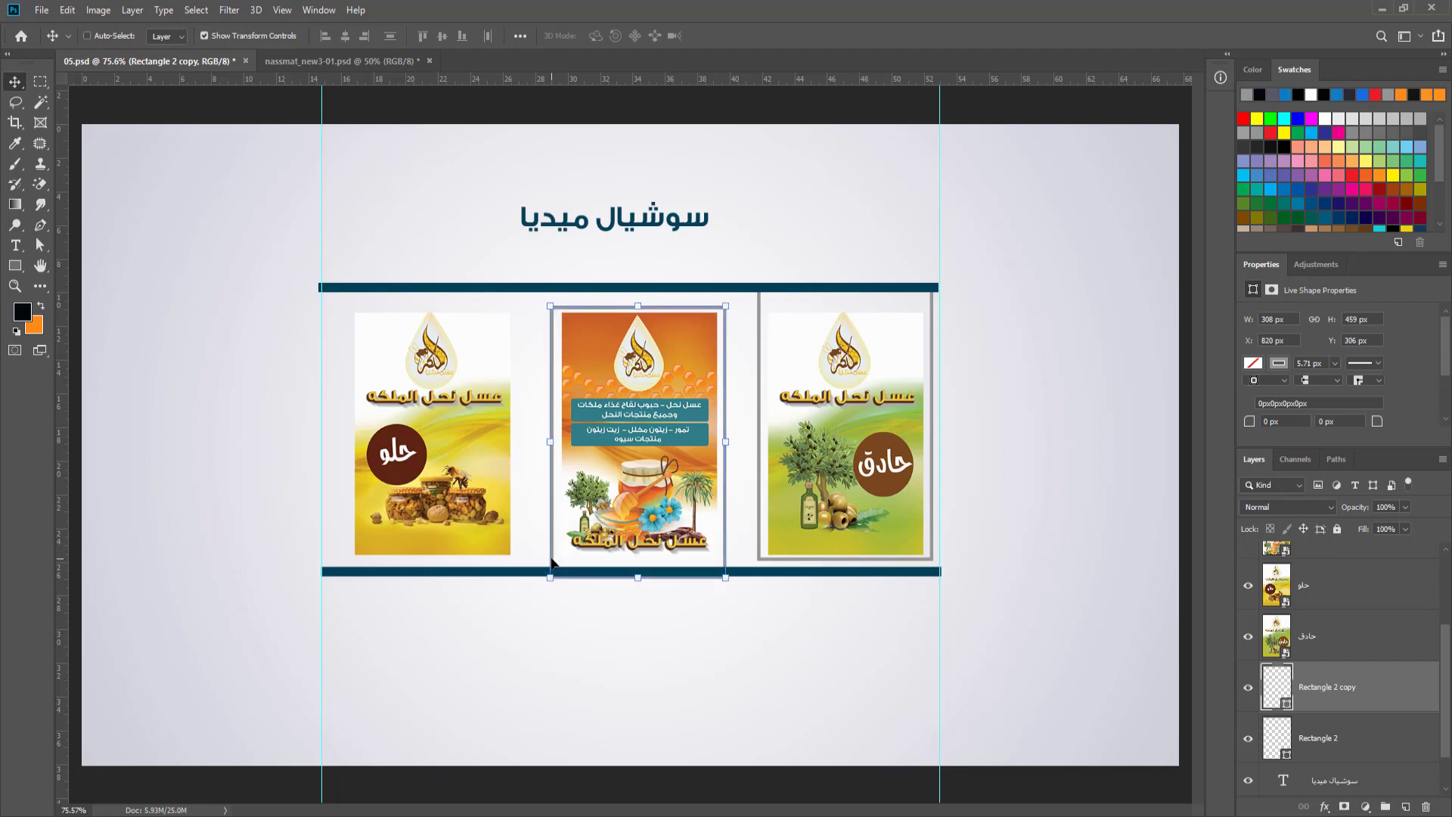
pyautogui.press('Up')
pyautogui.press('Up')
pyautogui.press('Up')
pyautogui.press('Up')
pyautogui.press('Up')
pyautogui.press('Up')
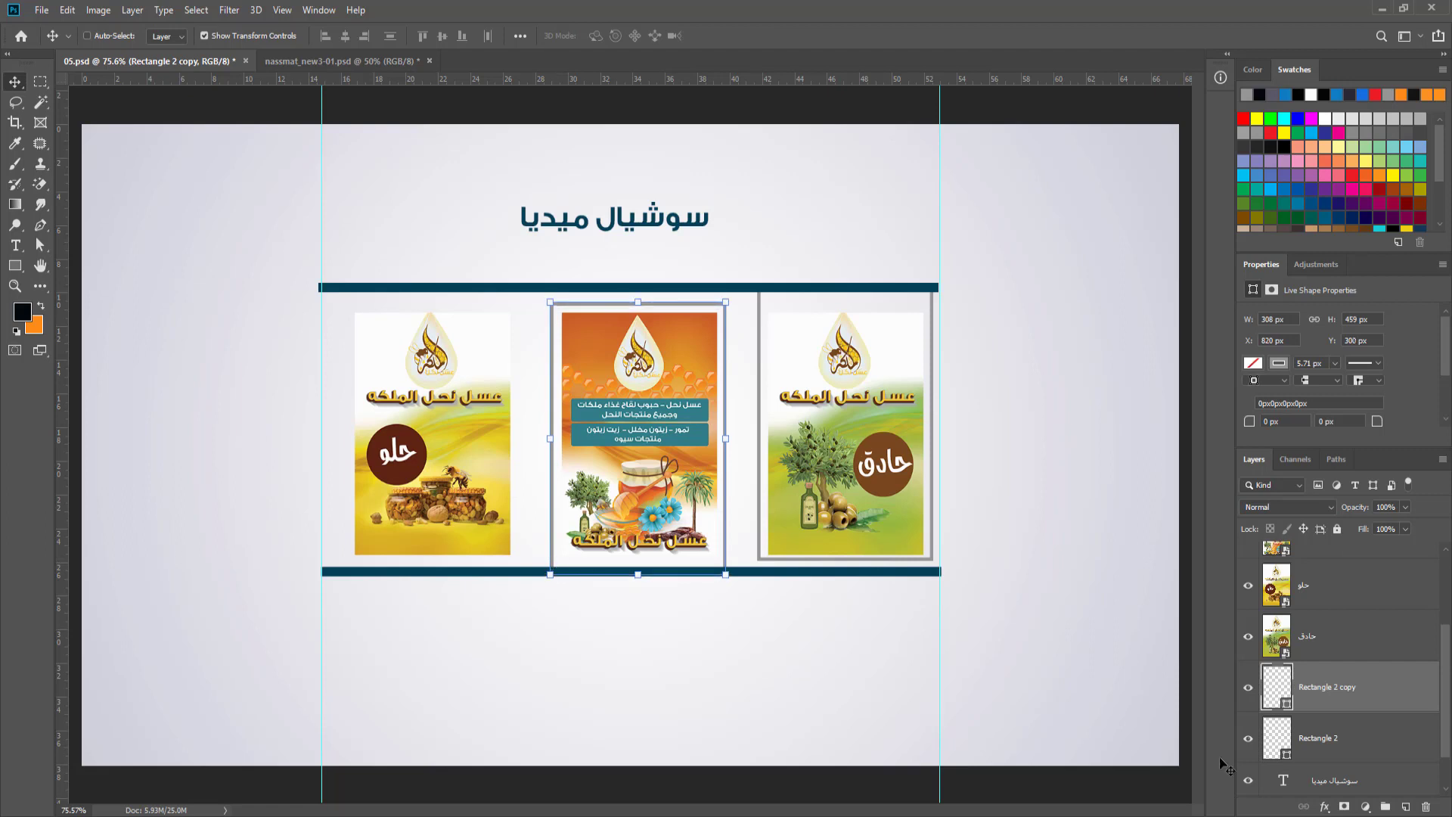
pyautogui.hotkey('ctrl', 'j')
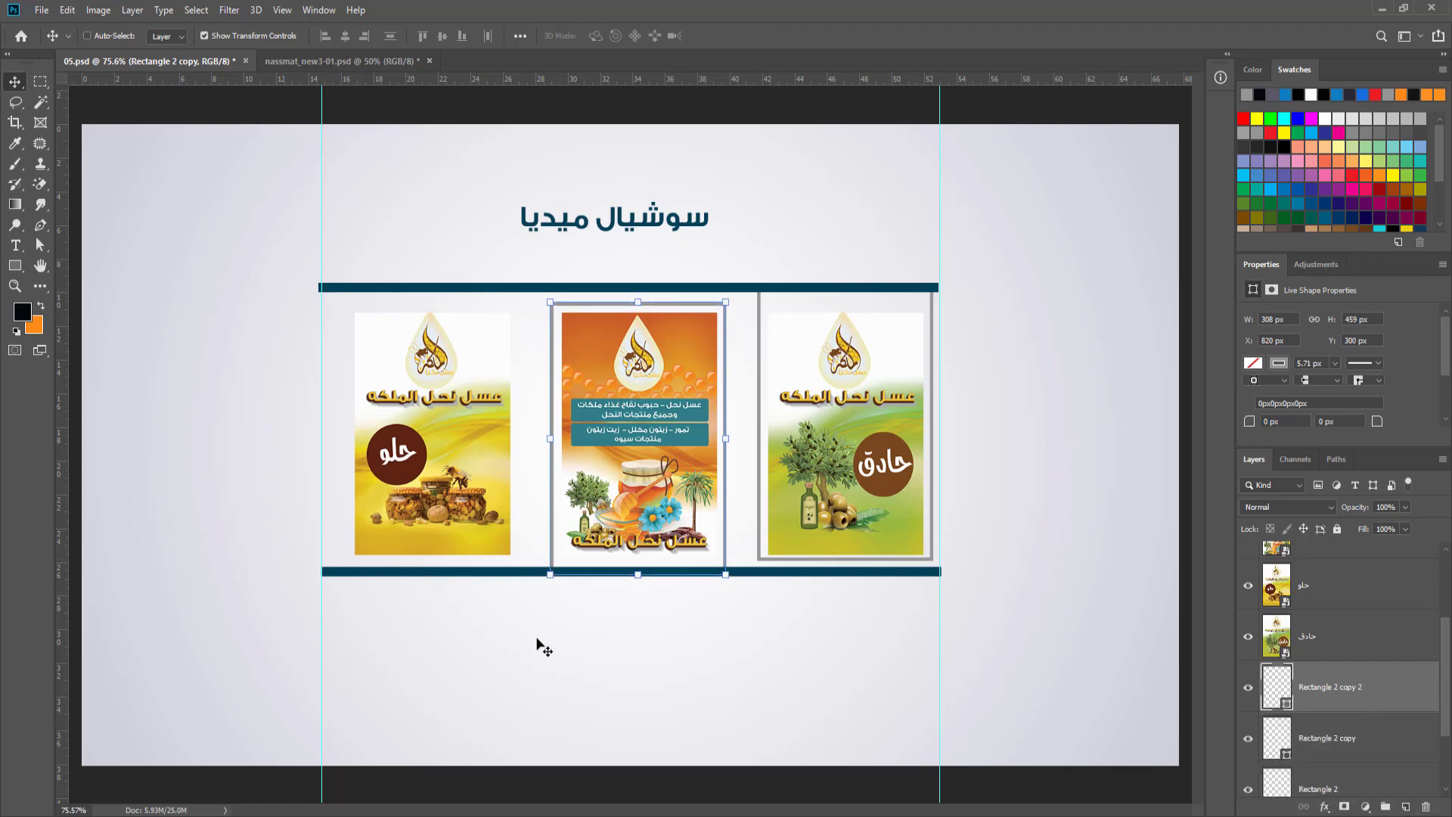
pyautogui.moveTo(547, 524); pyautogui.dragTo(350, 512)
pyautogui.press('Up')
pyautogui.press('Up')
pyautogui.press('Up')
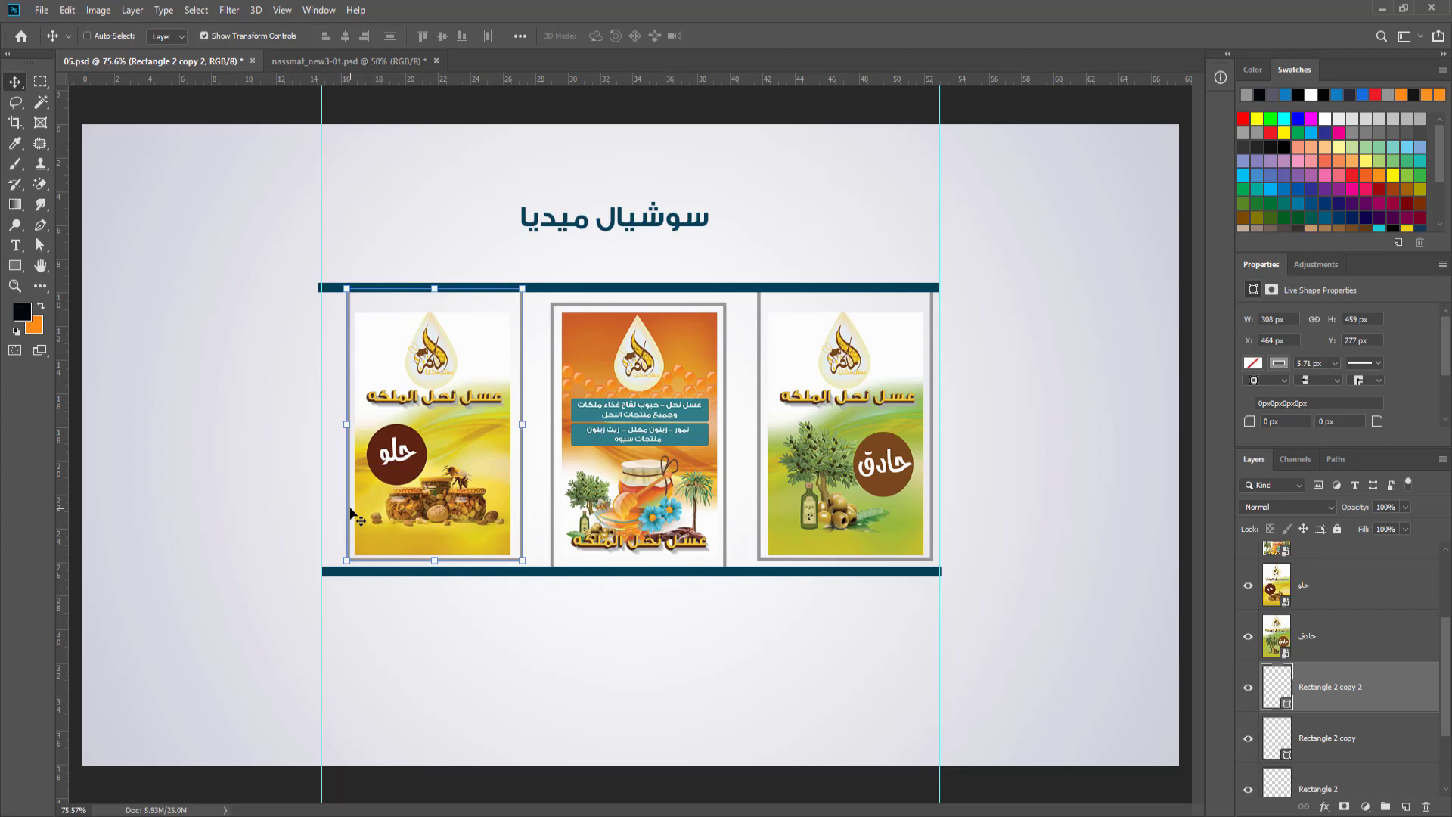
# Nudge the middle frame down and move each frame layer beneath its poster in the stack.
pyautogui.click(1336, 743)
pyautogui.press('Down')
pyautogui.press('Down')
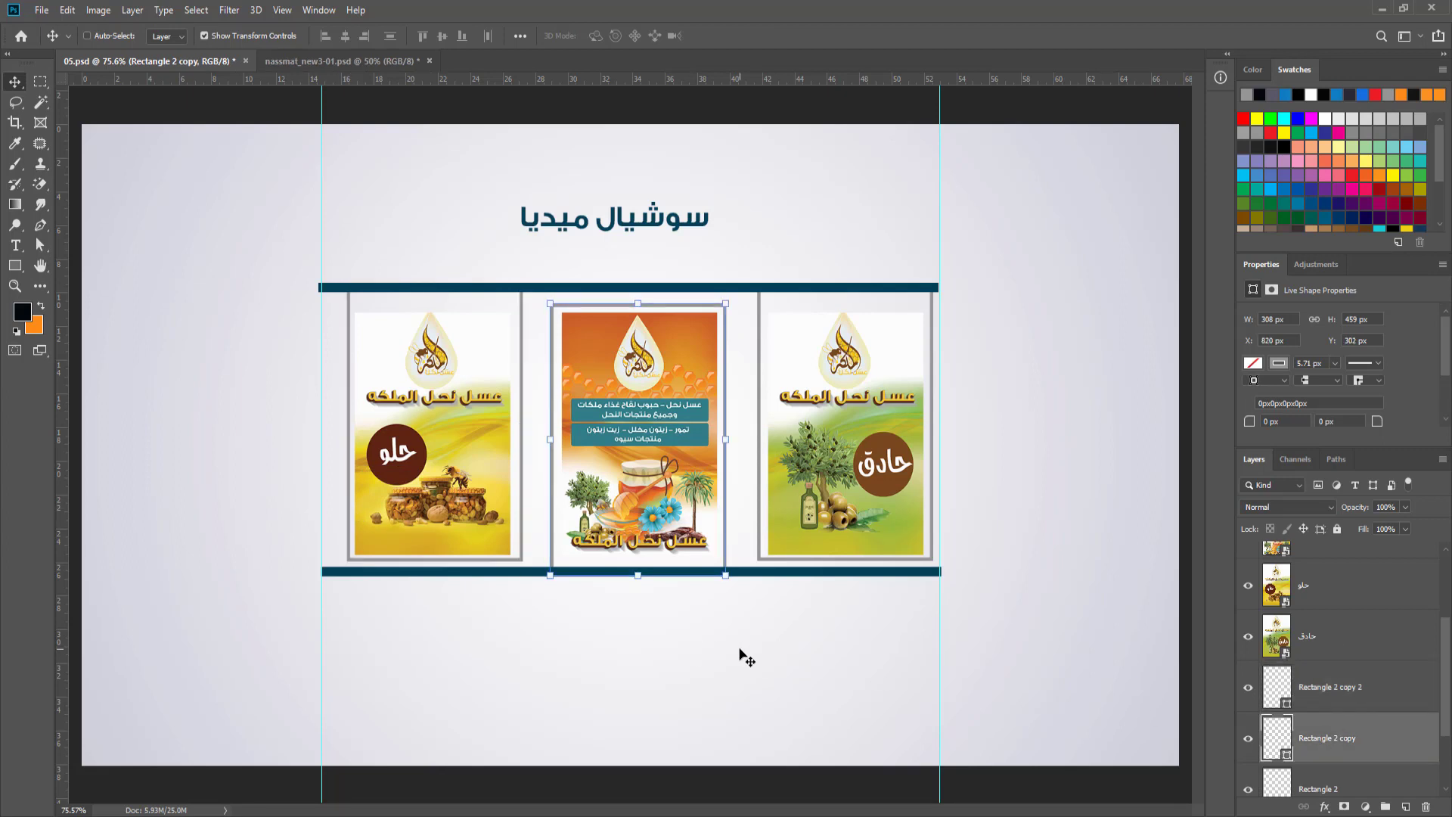
pyautogui.scroll(2, 1286, 733)
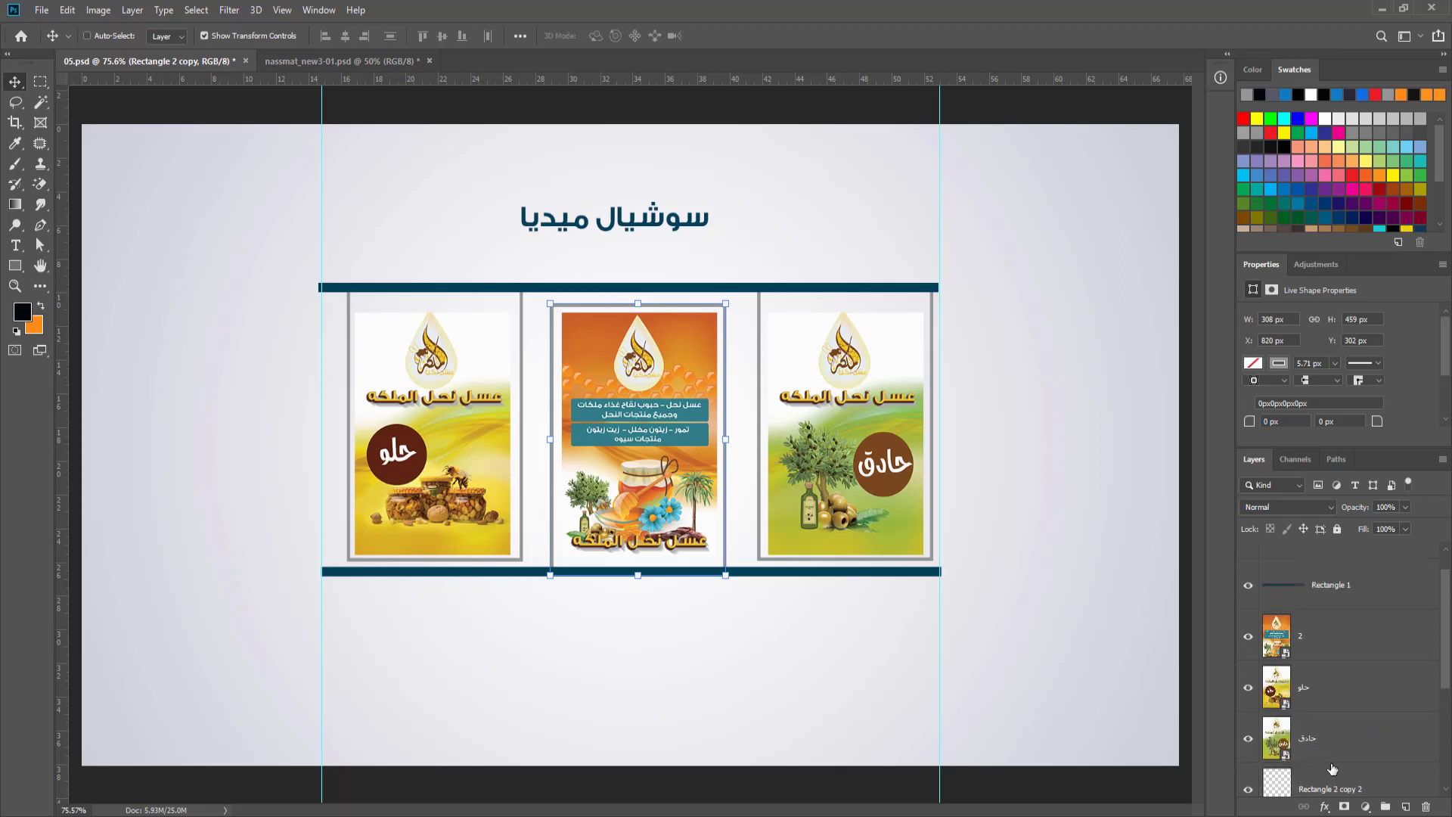
pyautogui.click(1338, 745)
pyautogui.moveTo(1336, 760); pyautogui.dragTo(1331, 609)
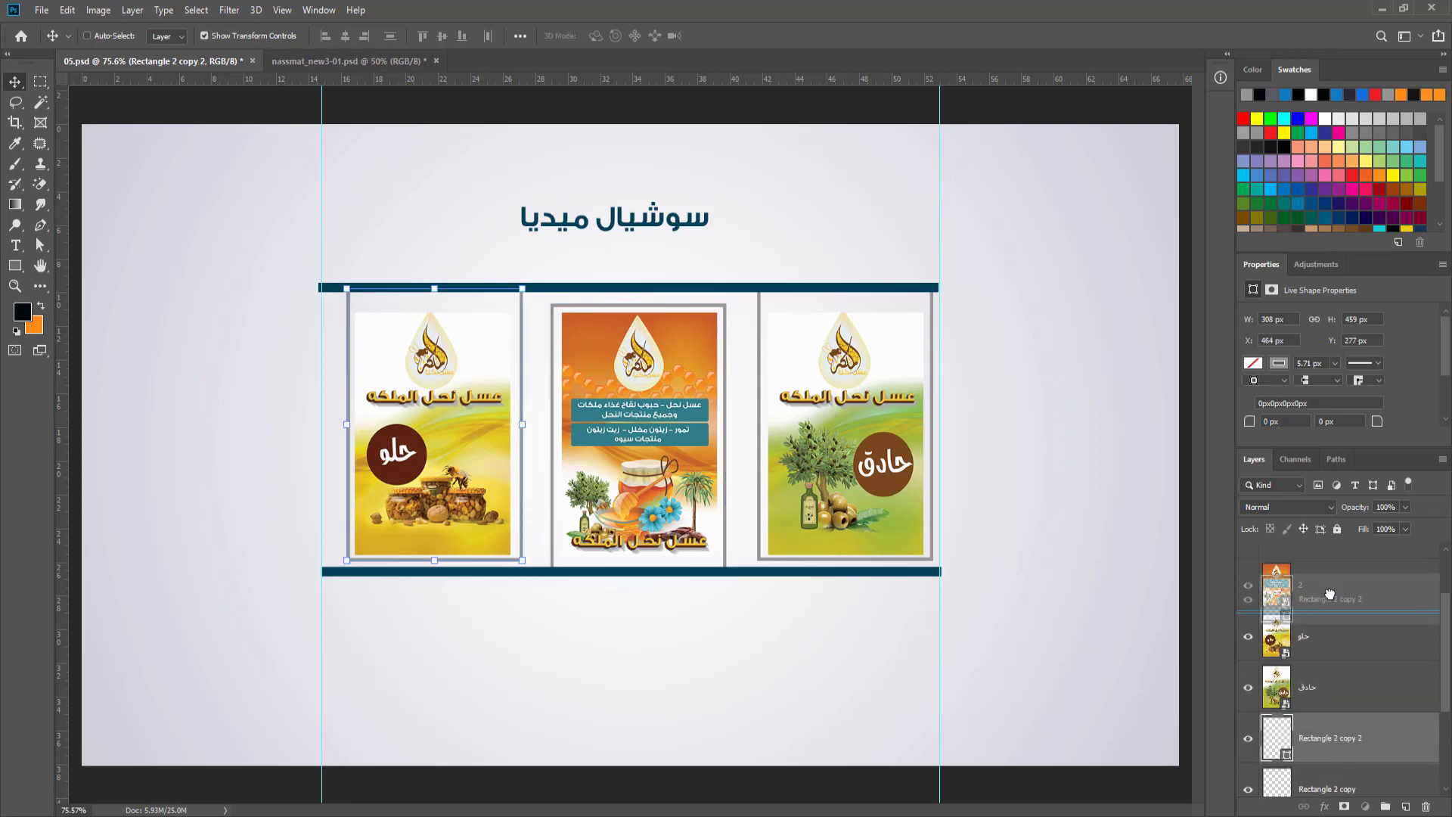
pyautogui.moveTo(1323, 792); pyautogui.dragTo(1330, 703)
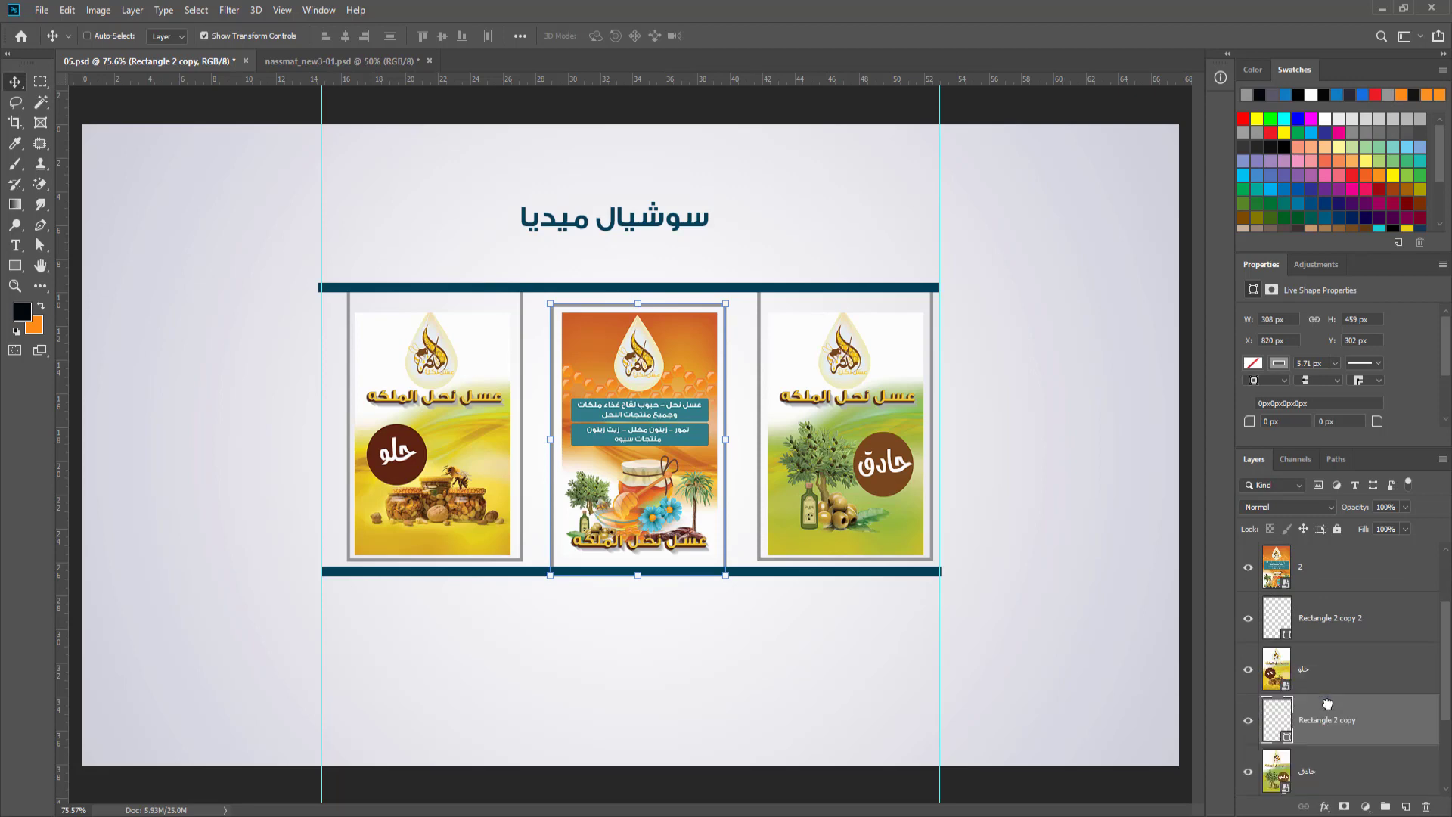
pyautogui.click(1354, 707)
# Rasterize the selected poster and frame layers.
pyautogui.rightClick(1360, 709)
pyautogui.press('Escape')
pyautogui.scroll(2, 1359, 709)
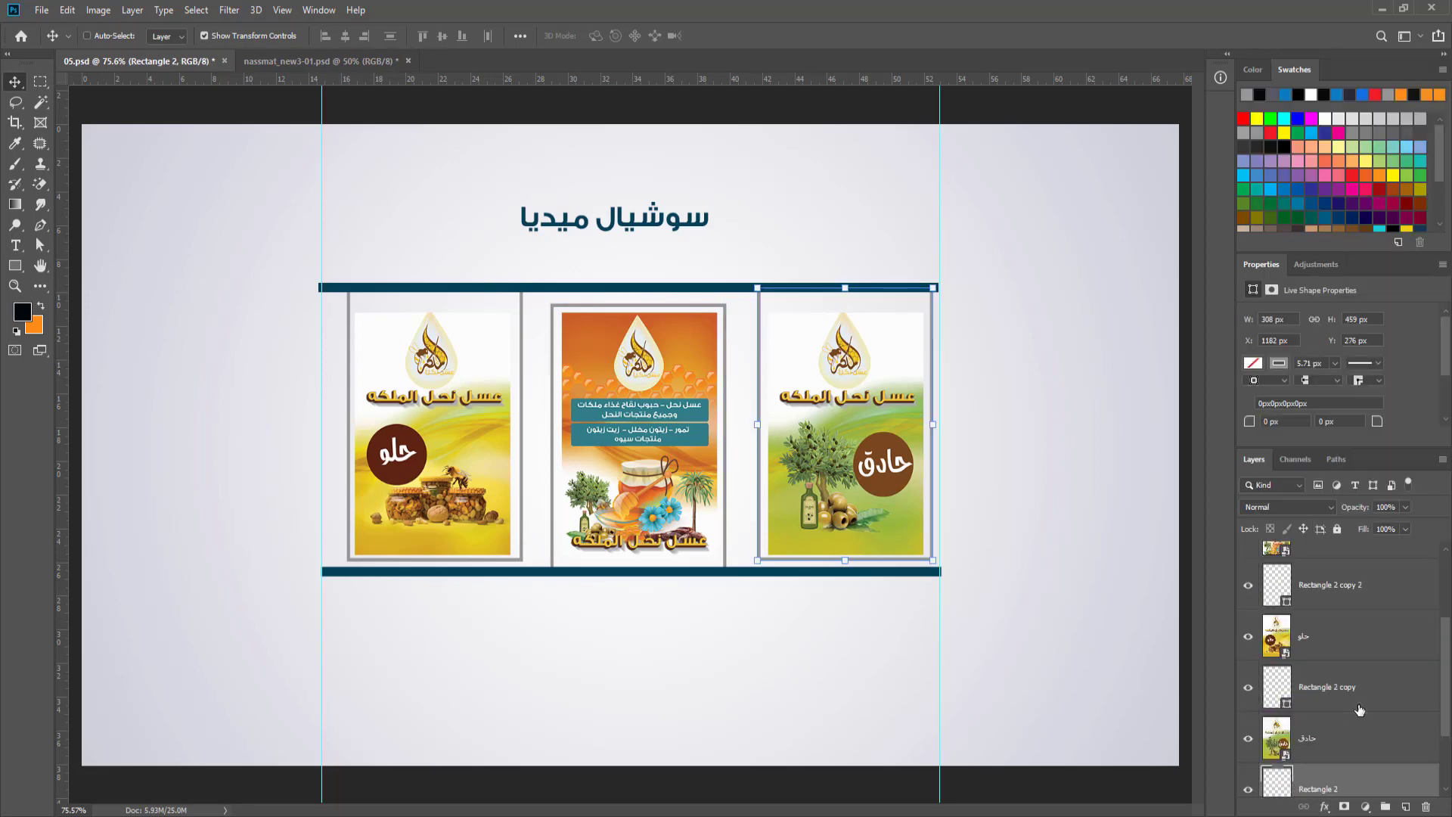
pyautogui.scroll(2, 1359, 709)
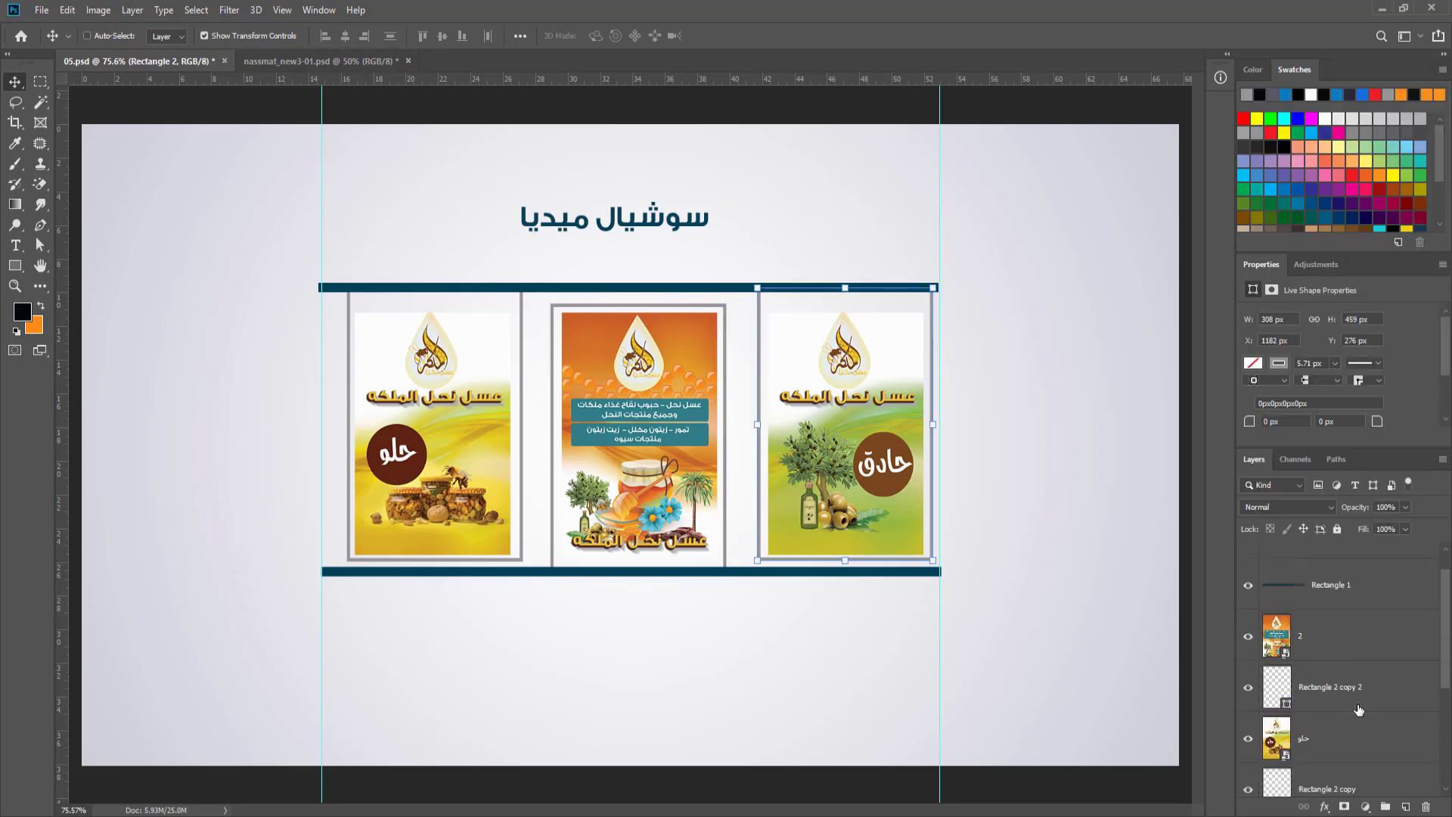
pyautogui.keyDown('shift'); pyautogui.click(1337, 652); pyautogui.keyUp('shift')
pyautogui.rightClick(1337, 652)
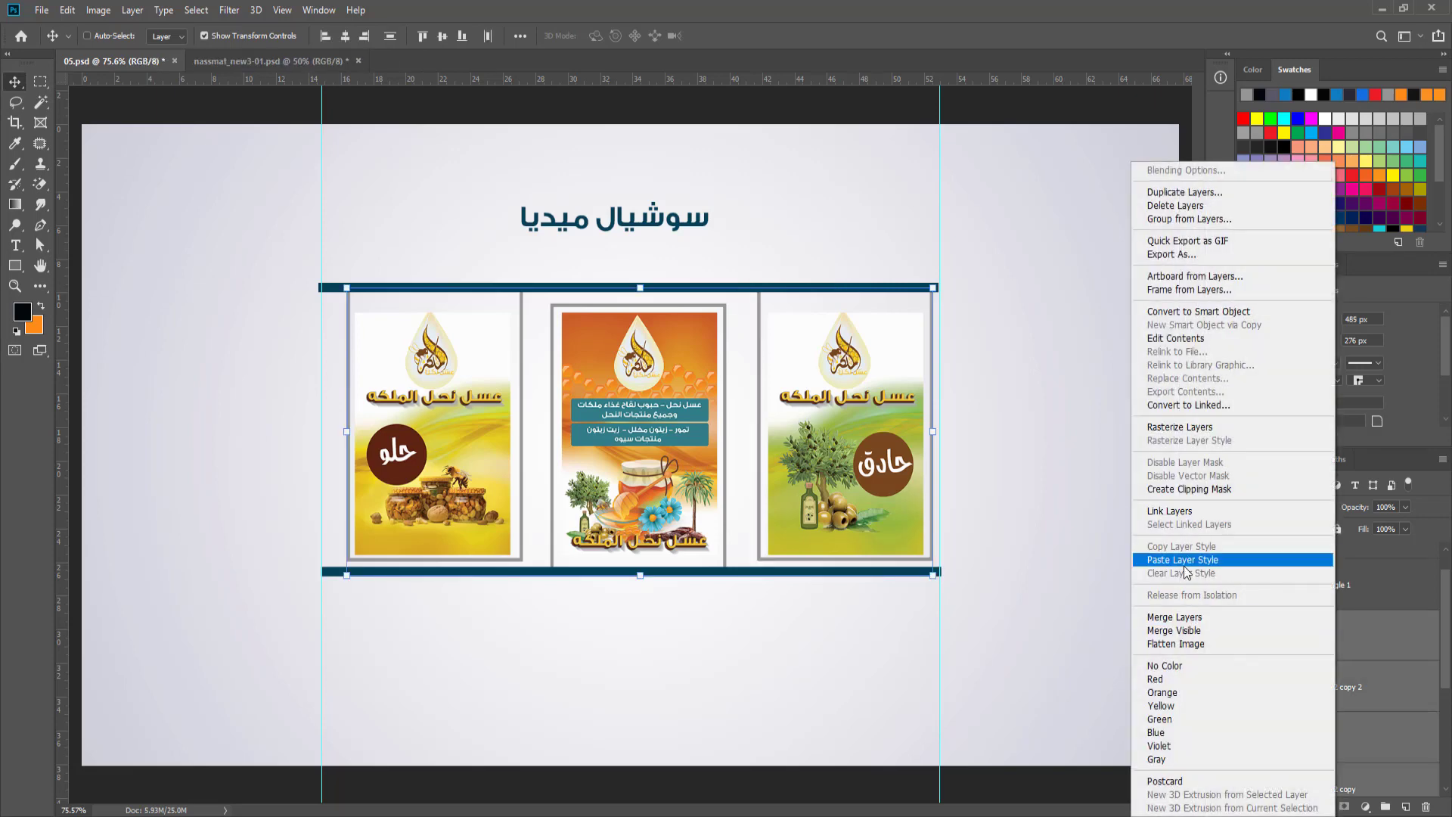
pyautogui.click(1184, 426)
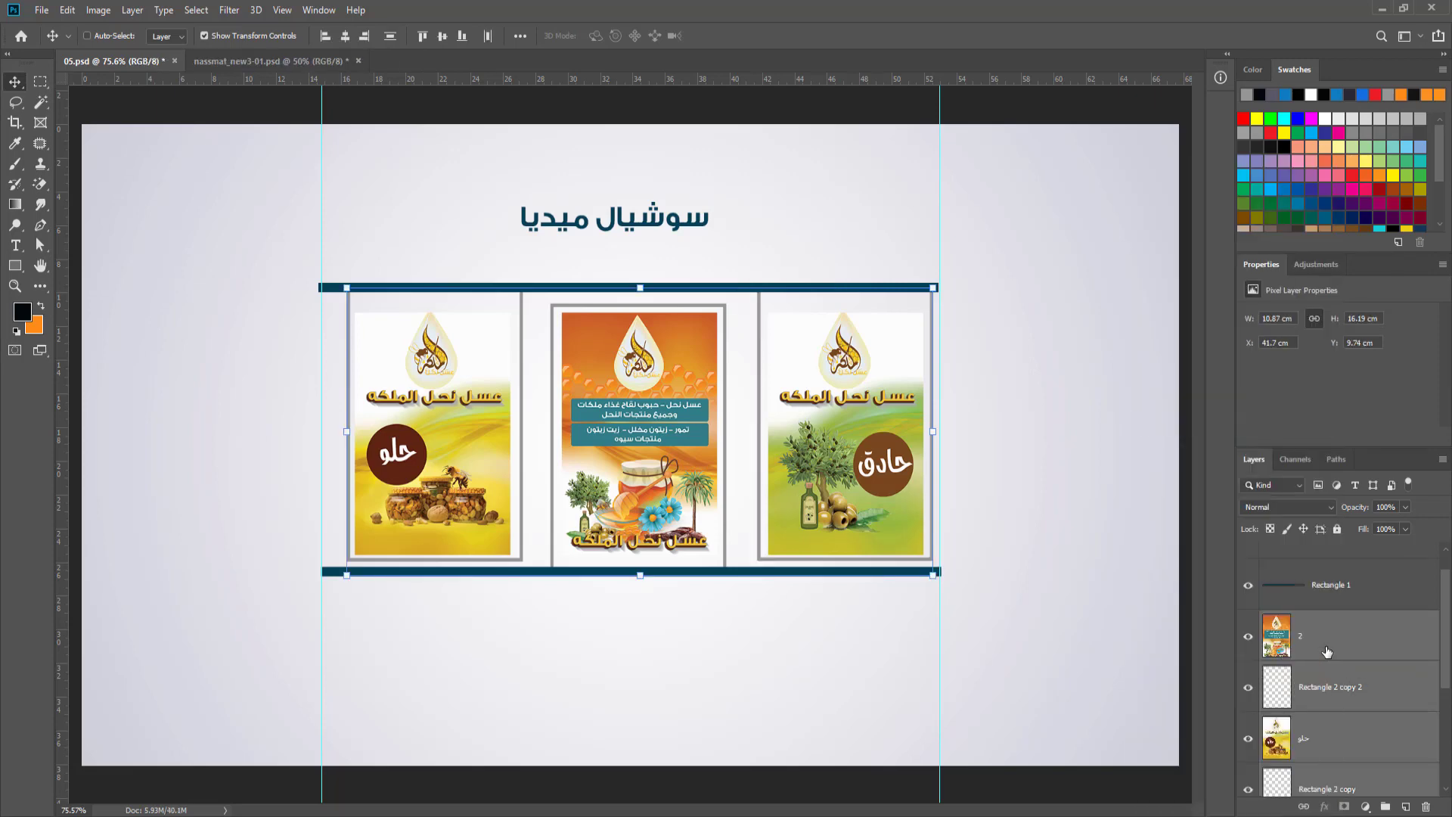
pyautogui.click(1330, 652)
pyautogui.click(1331, 699)
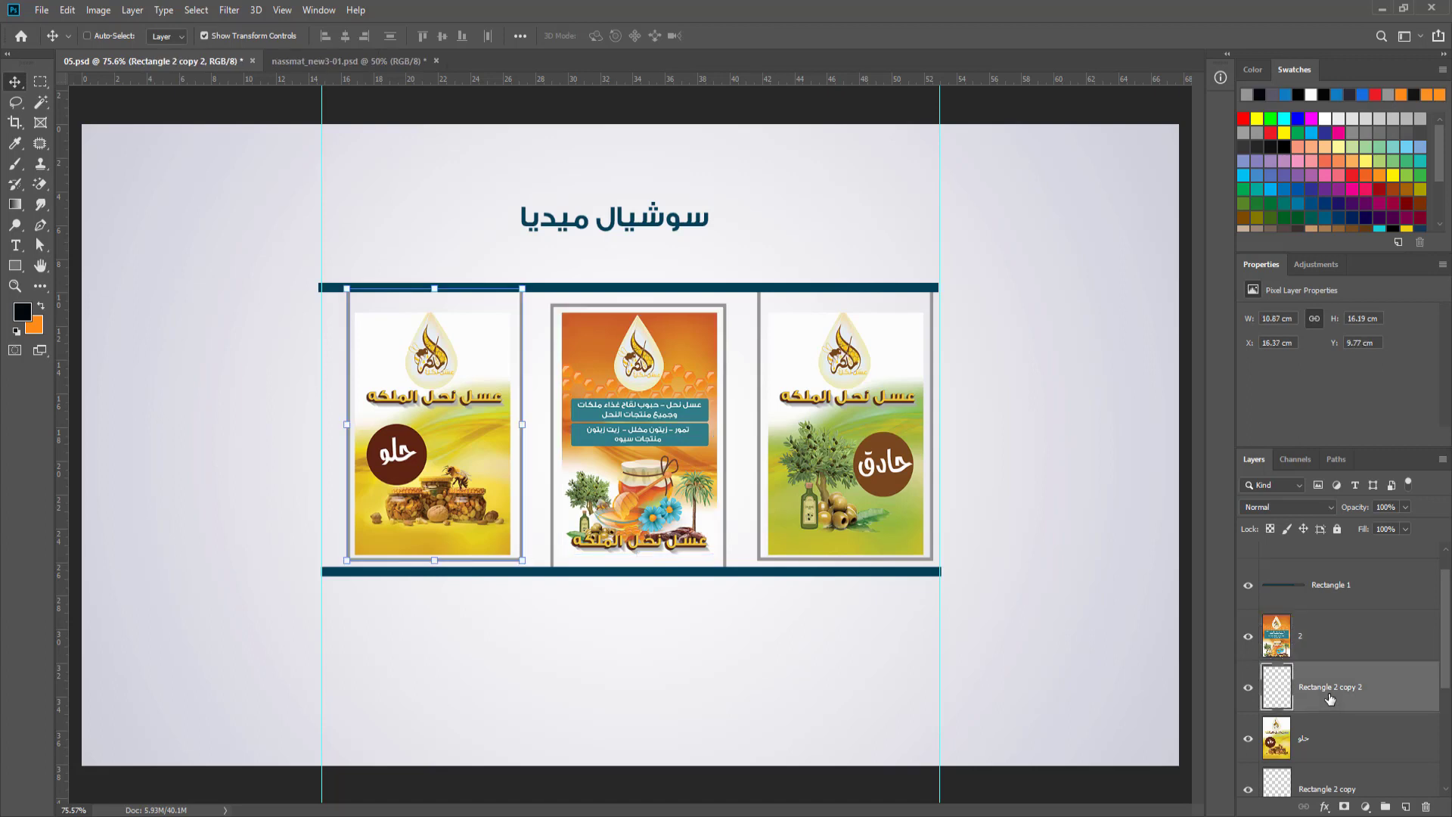
pyautogui.scroll(-2, 1329, 698)
pyautogui.scroll(-1, 1329, 698)
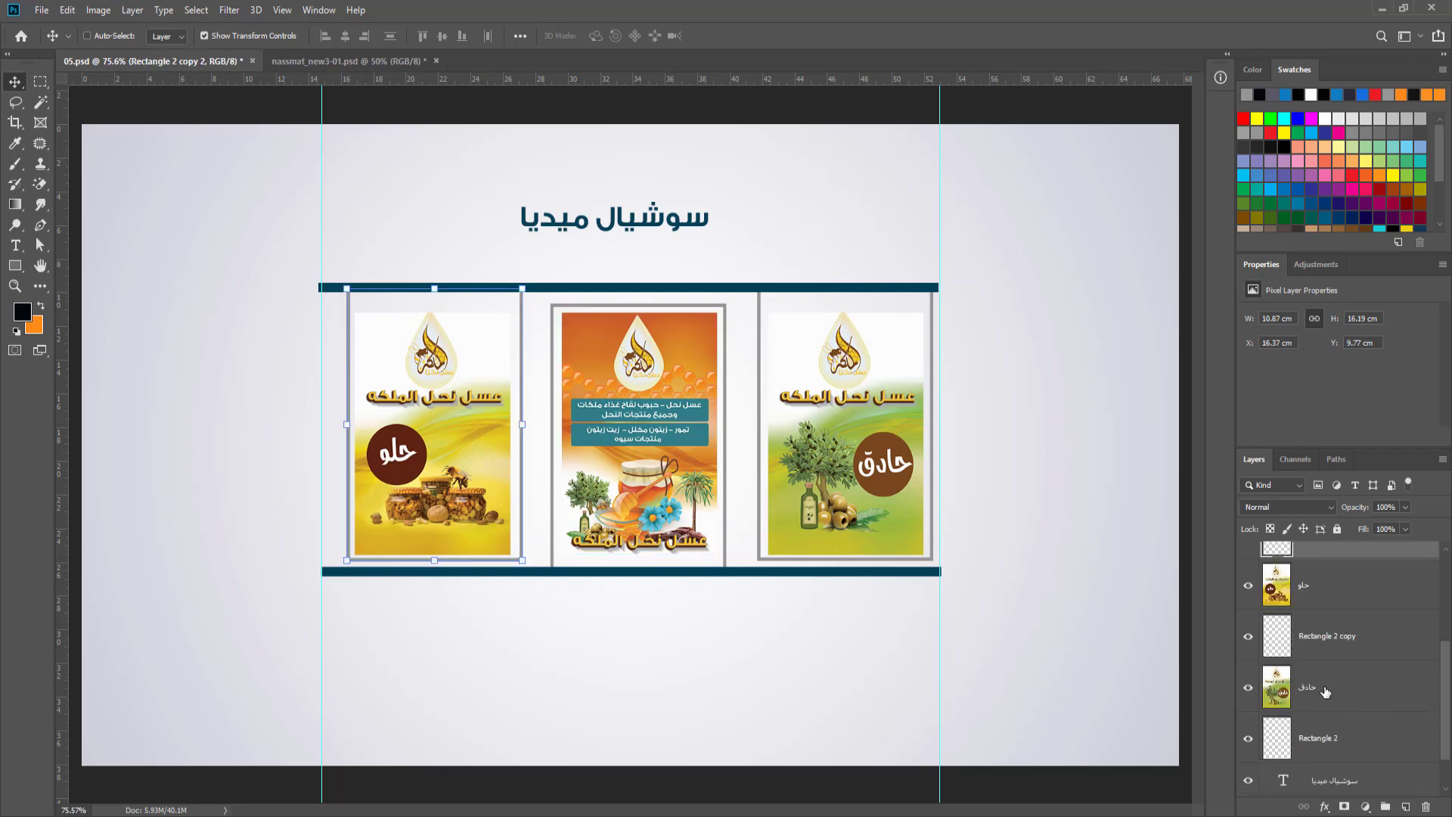
# Rename the three grey frame layers r1, r2 and r3.
pyautogui.doubleClick(1316, 738)
pyautogui.write('r')
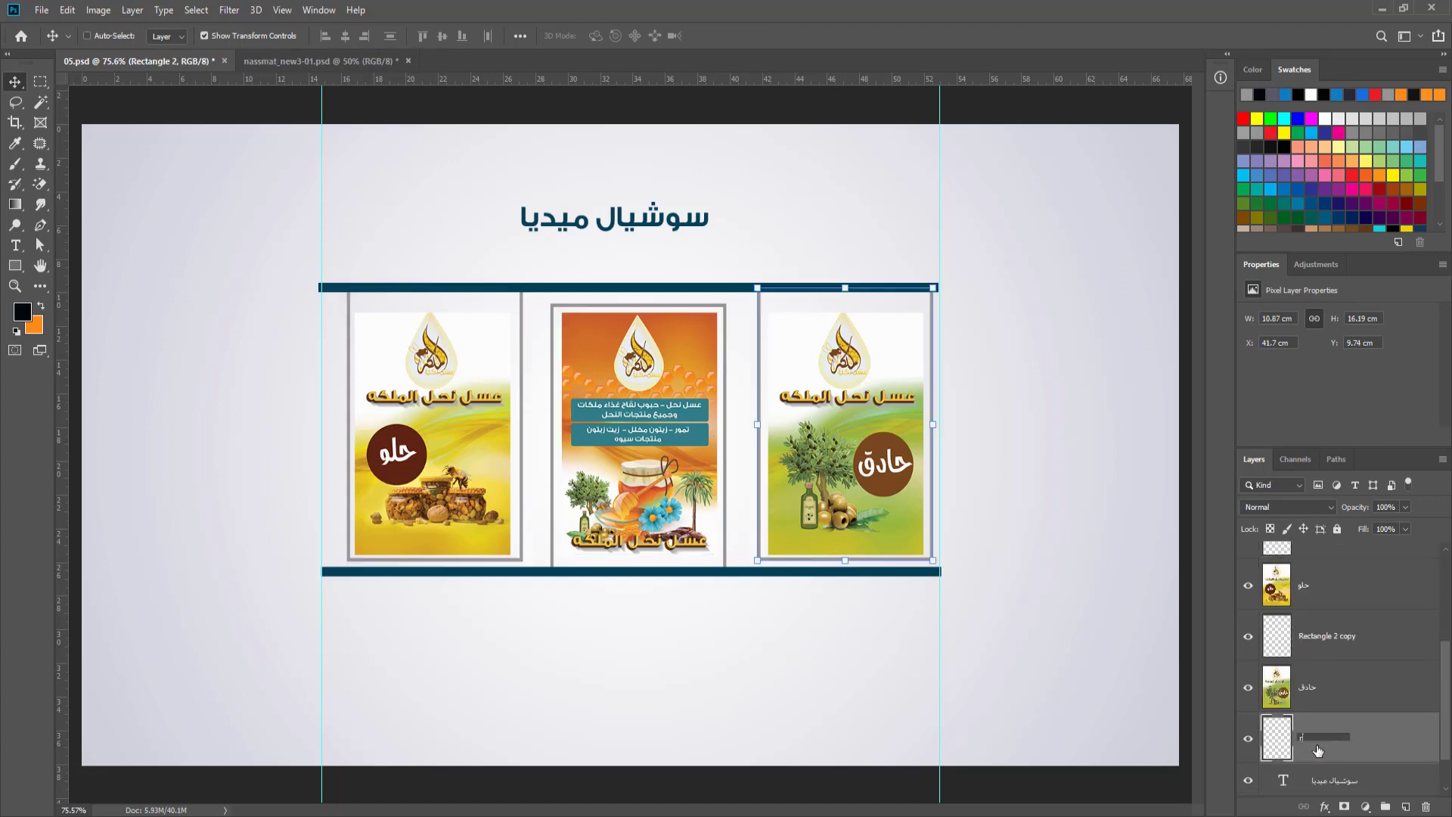
pyautogui.write('i')
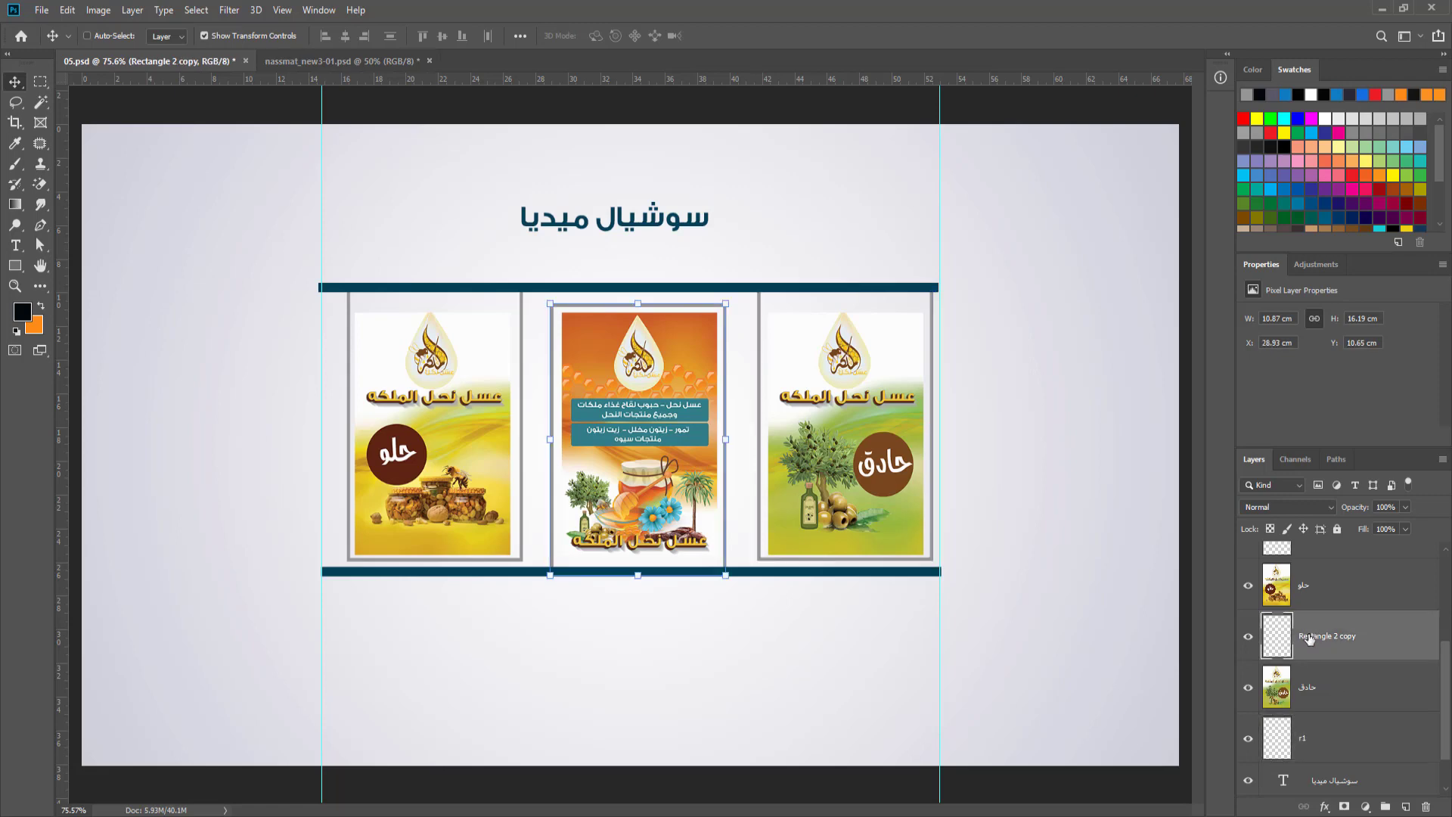
pyautogui.doubleClick(1308, 635)
pyautogui.write('r2')
pyautogui.click(1337, 581)
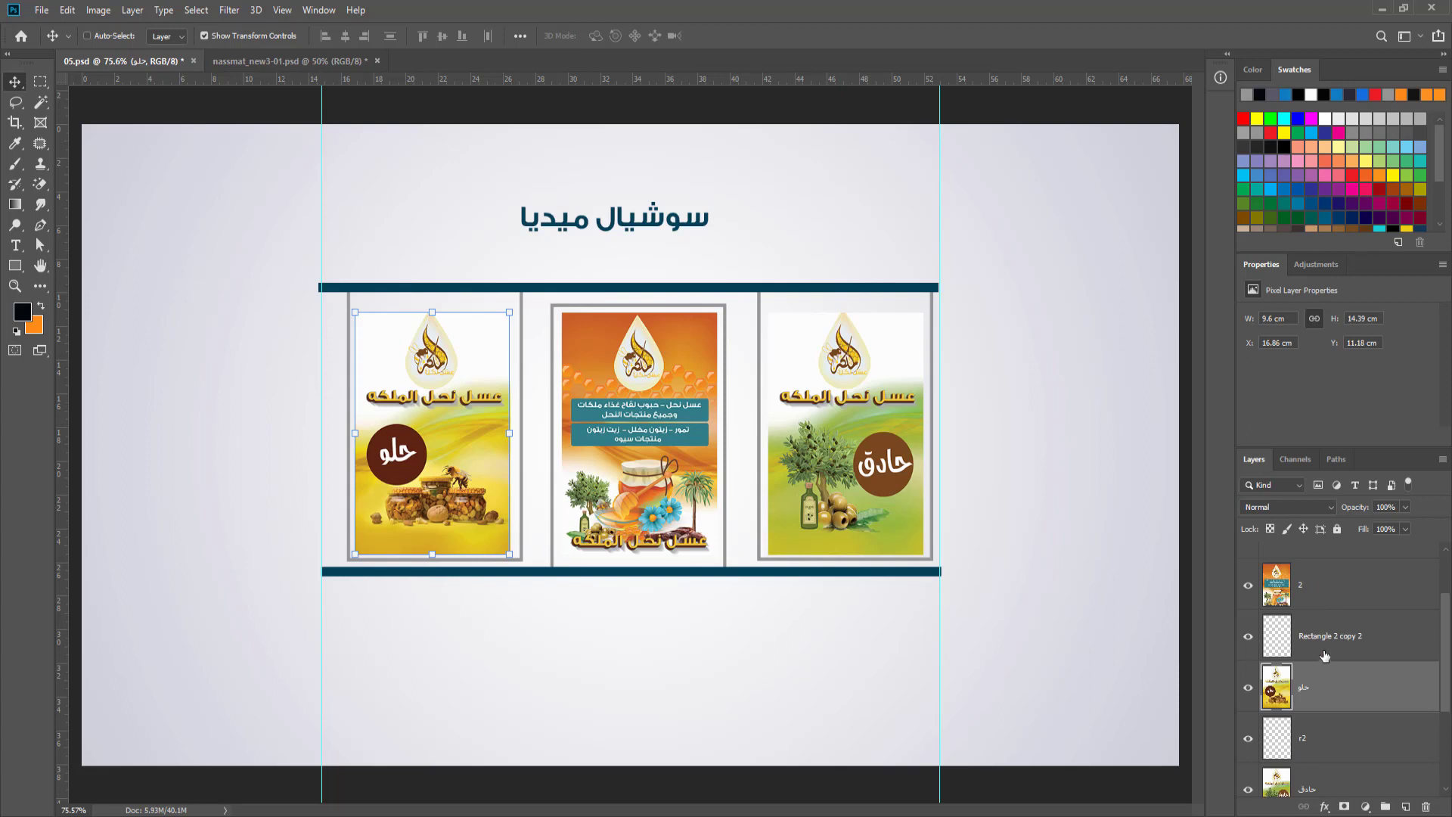
pyautogui.doubleClick(1320, 642)
pyautogui.write('r3')
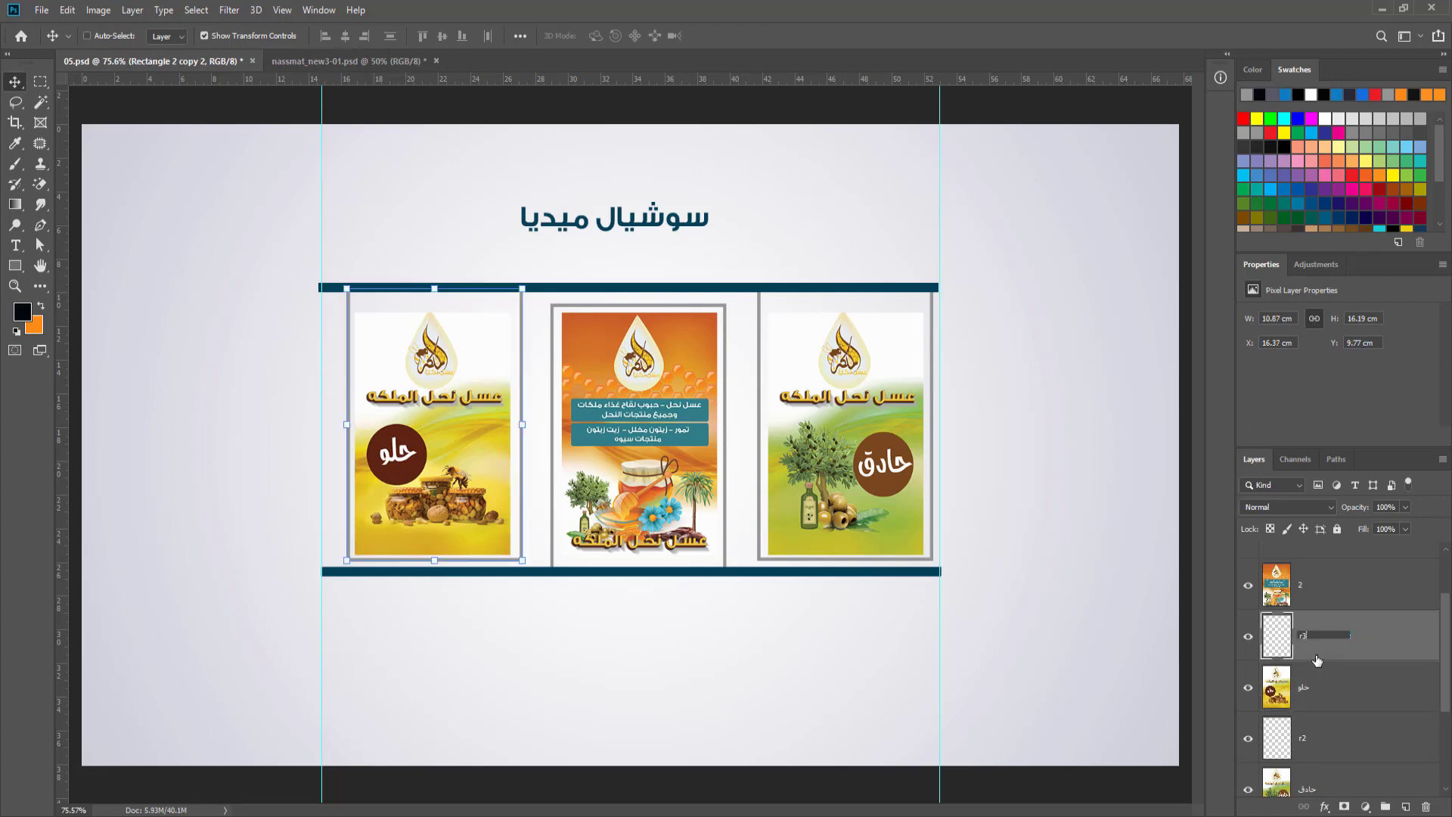
pyautogui.press('Return')
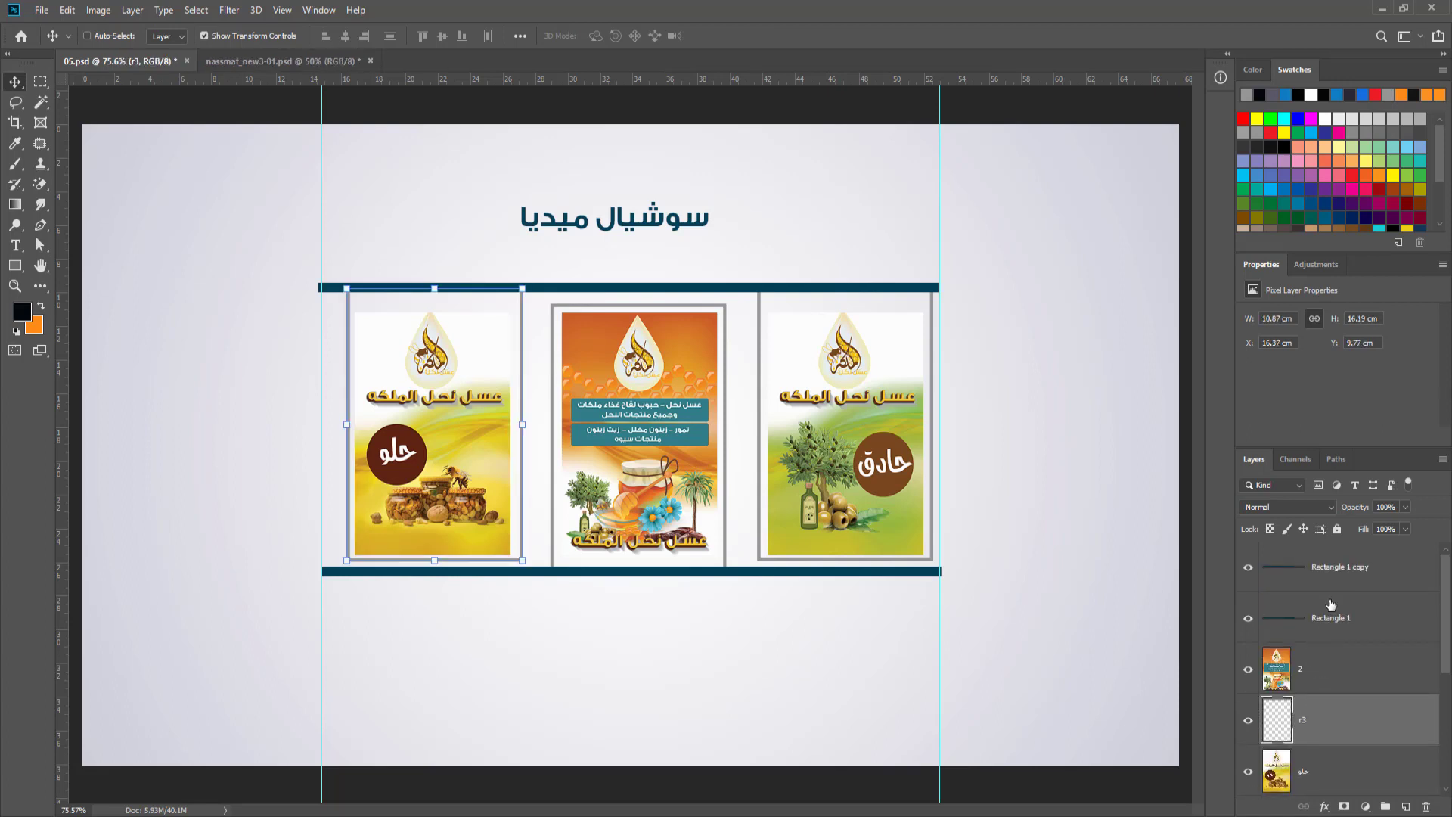
# Rename the top and bottom navy bar layers r4 and r5.
pyautogui.doubleClick(1334, 619)
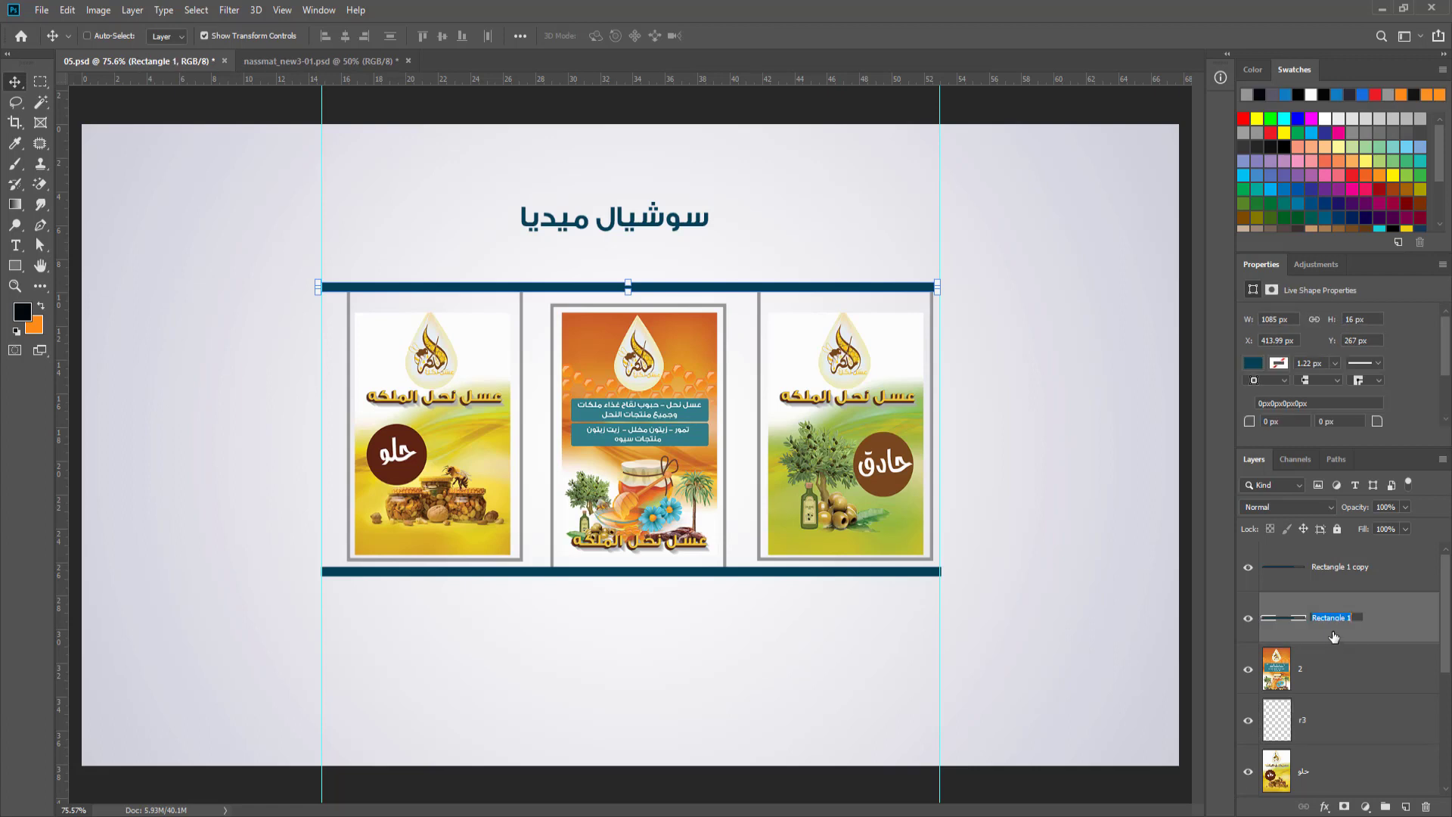
pyautogui.write('r4')
pyautogui.click(1338, 573)
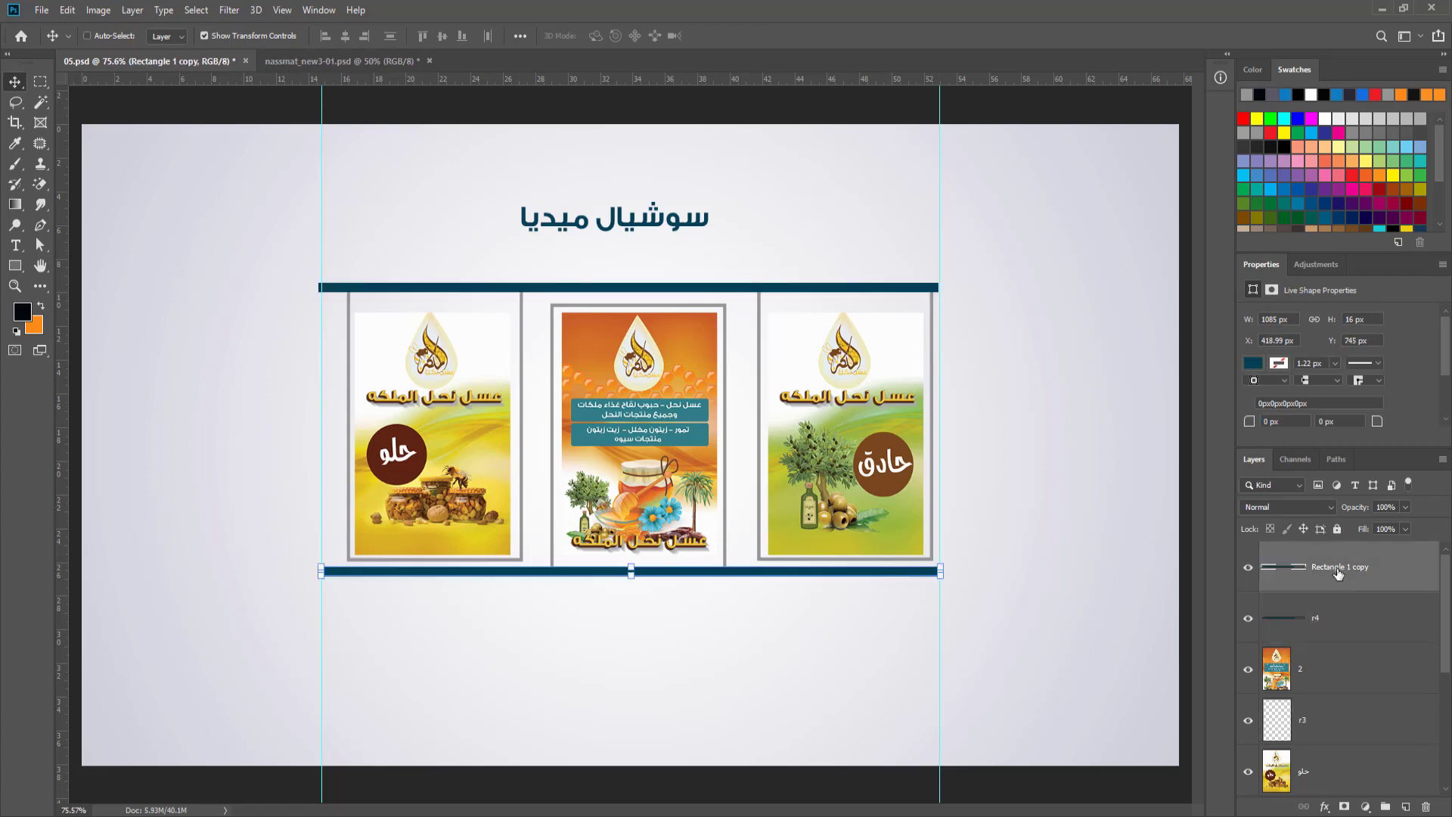
pyautogui.doubleClick(1338, 573)
pyautogui.write('r5')
pyautogui.click(1339, 771)
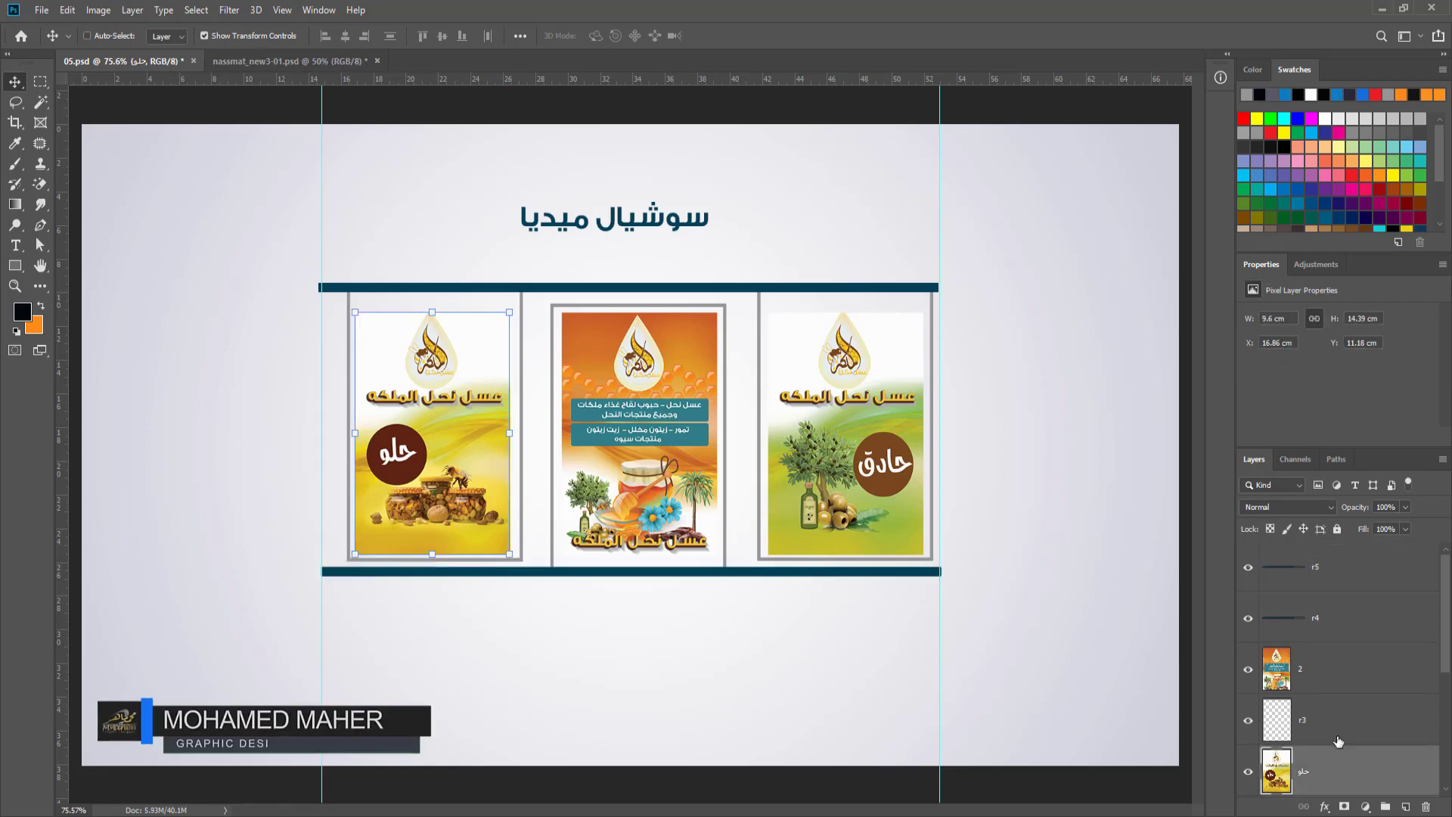
pyautogui.scroll(-3, 1340, 734)
pyautogui.scroll(-2, 1339, 735)
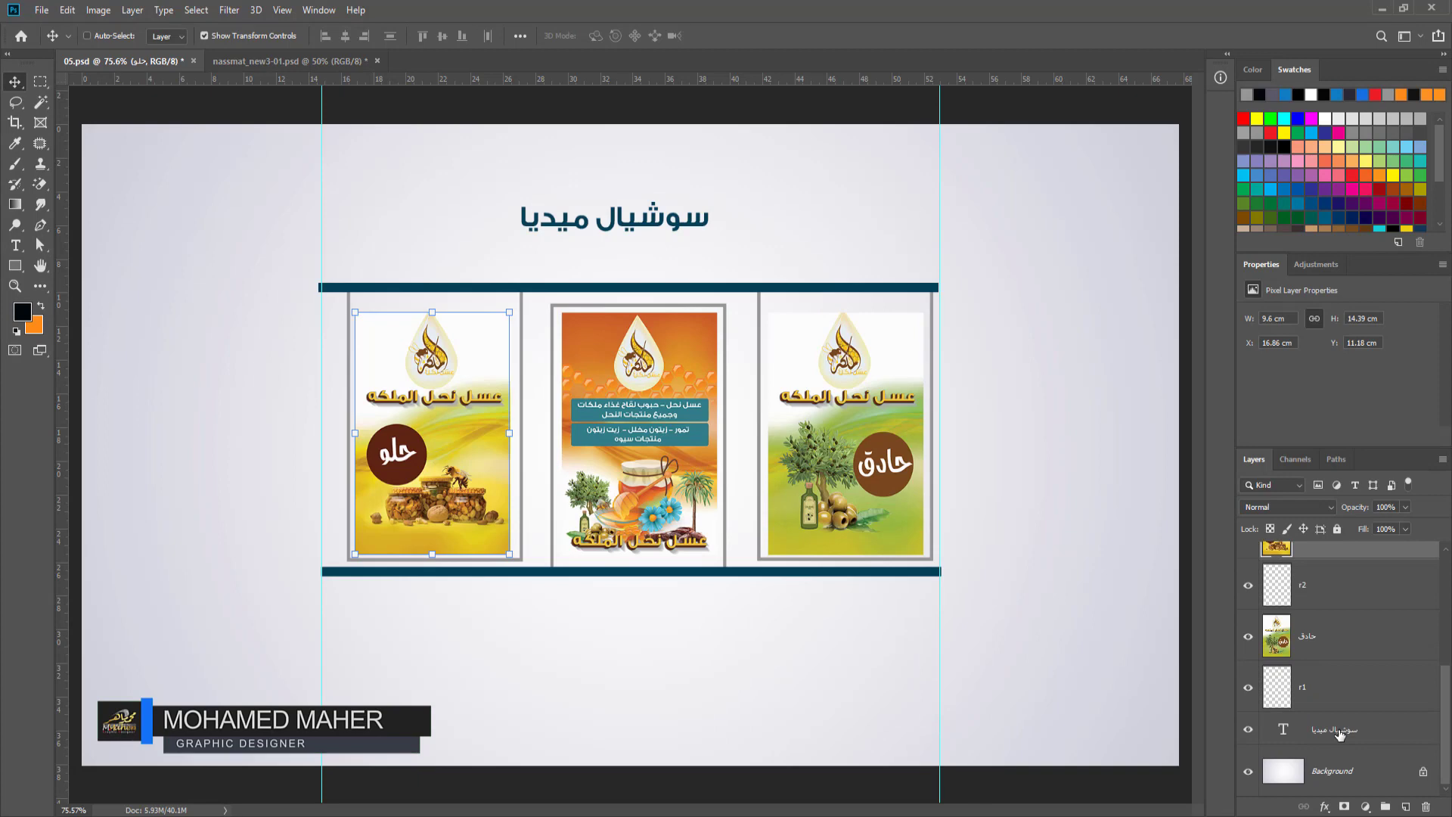
pyautogui.click(1339, 734)
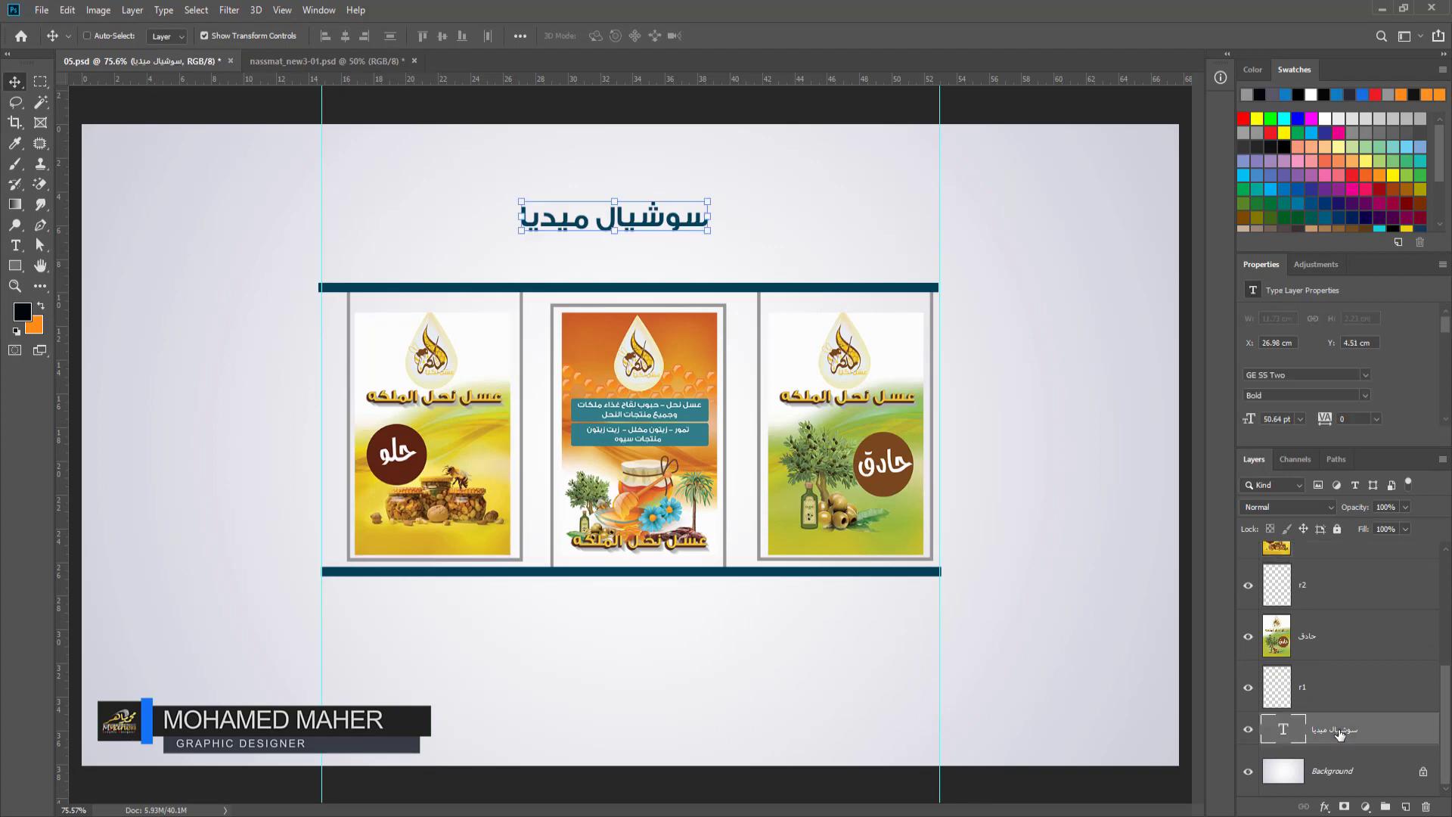
# Save the framed three-poster slide as a new Photoshop file named 06.psd, accepting the compatibility options.
pyautogui.click(44, 11)
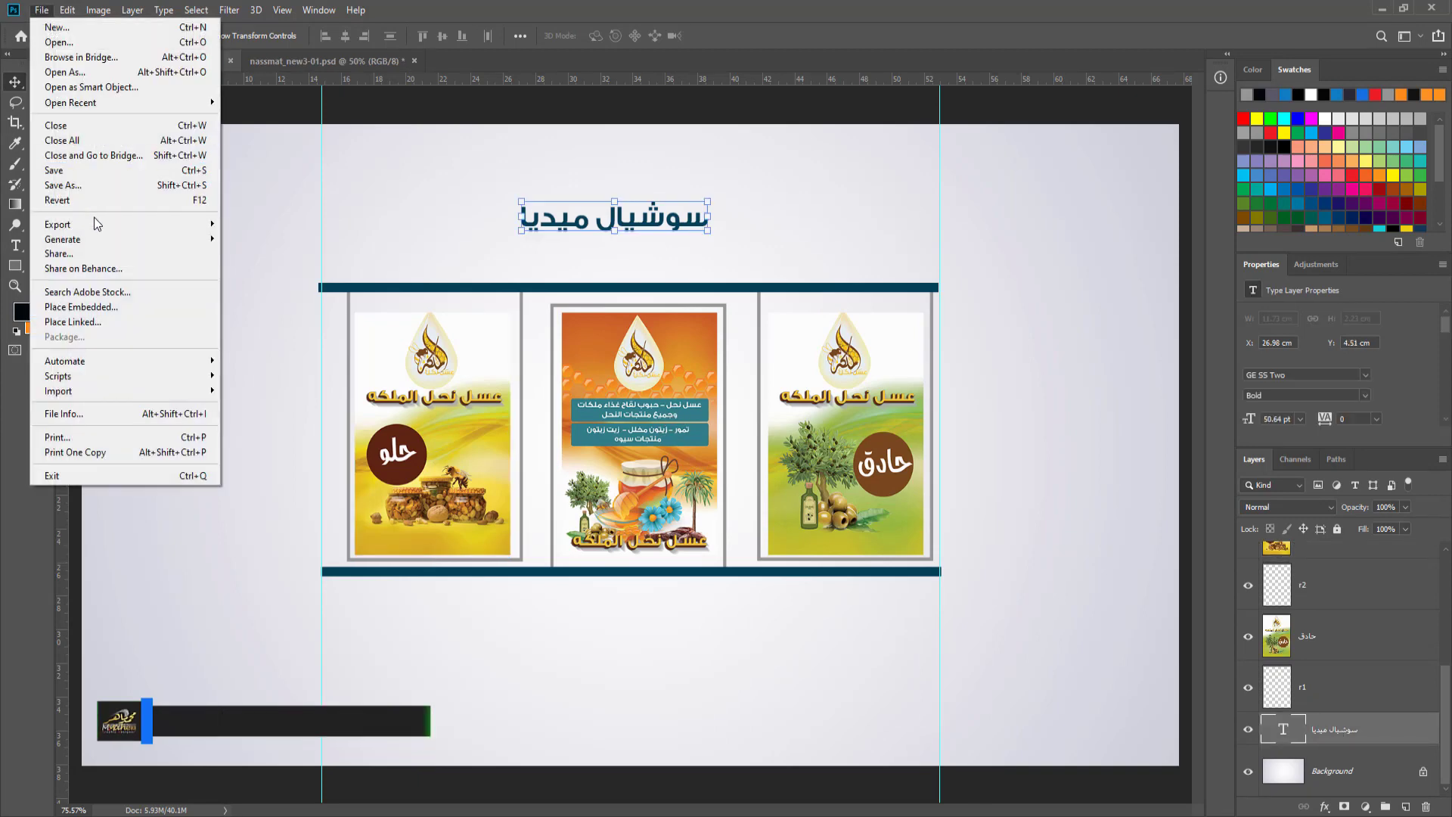
pyautogui.click(68, 185)
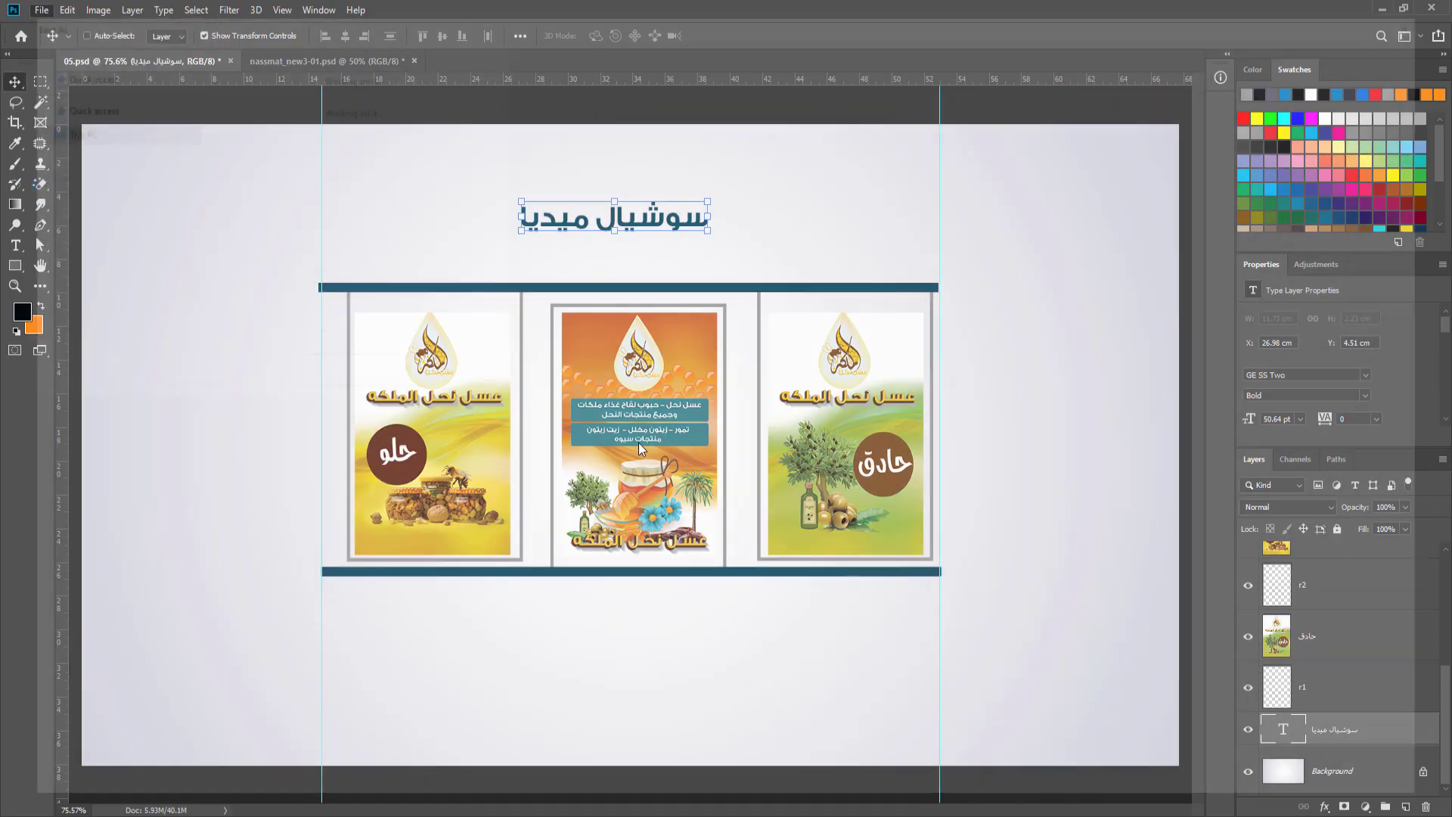
pyautogui.write('0')
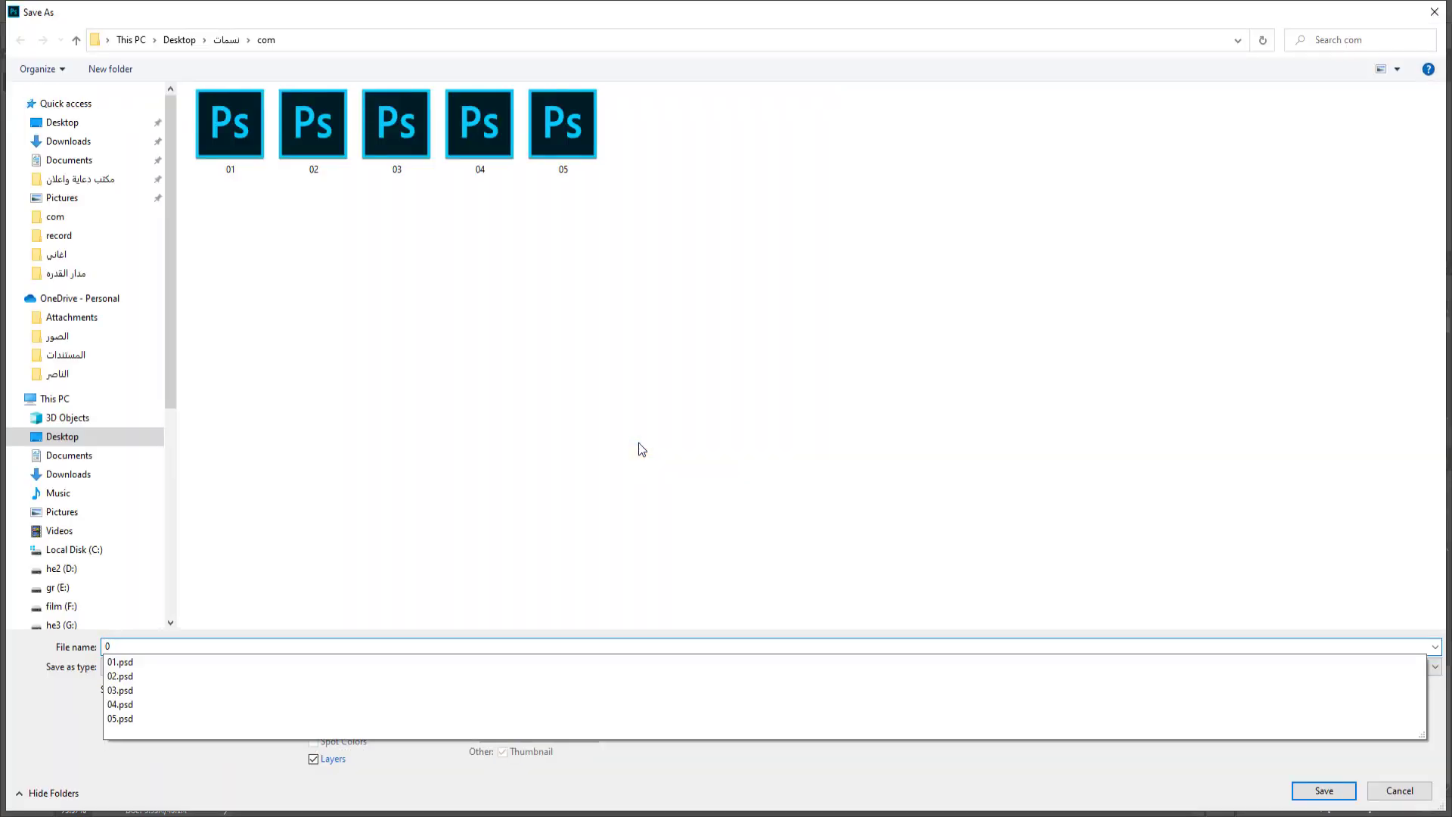
pyautogui.write('6')
pyautogui.click(1325, 792)
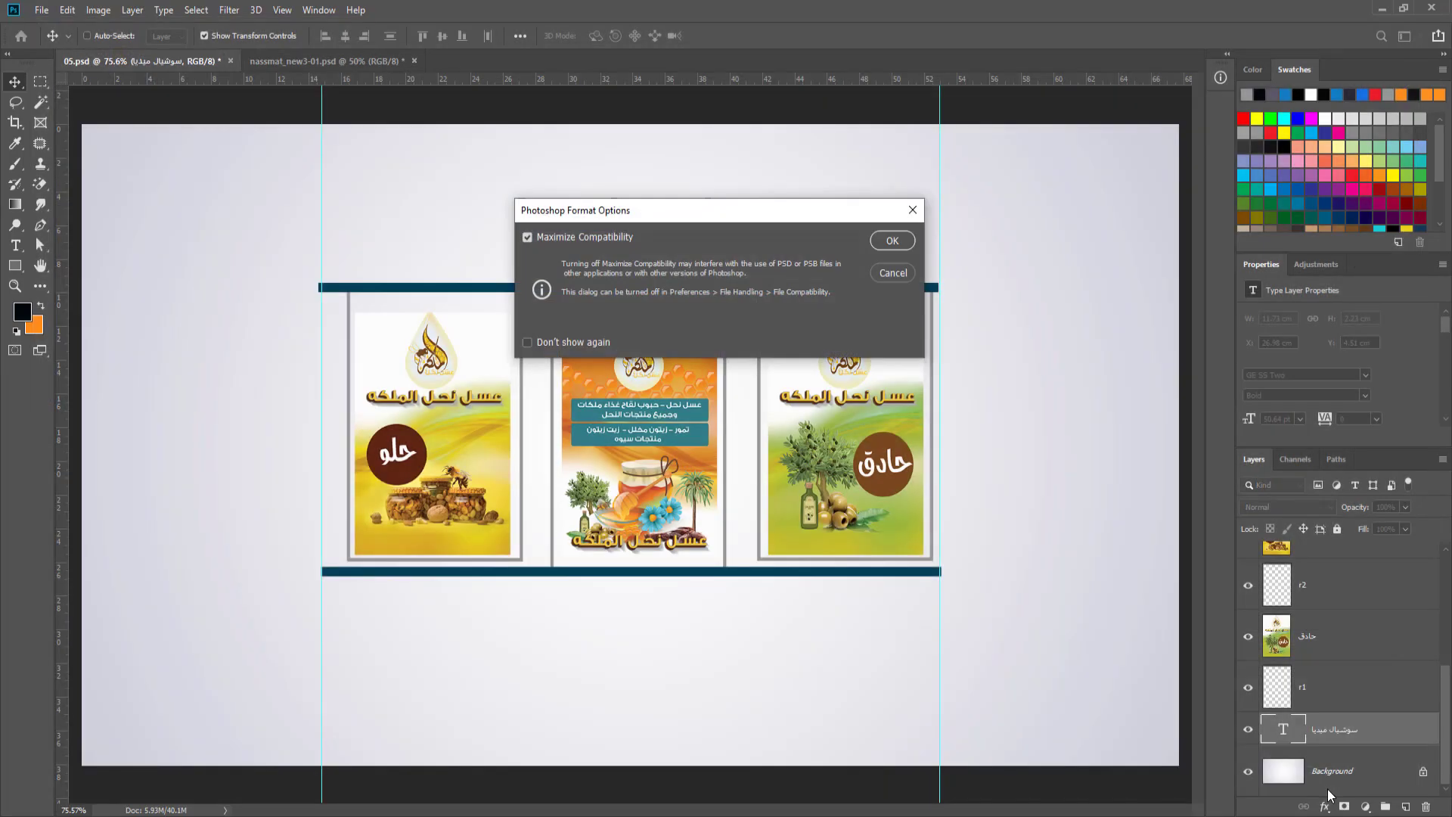
pyautogui.click(894, 238)
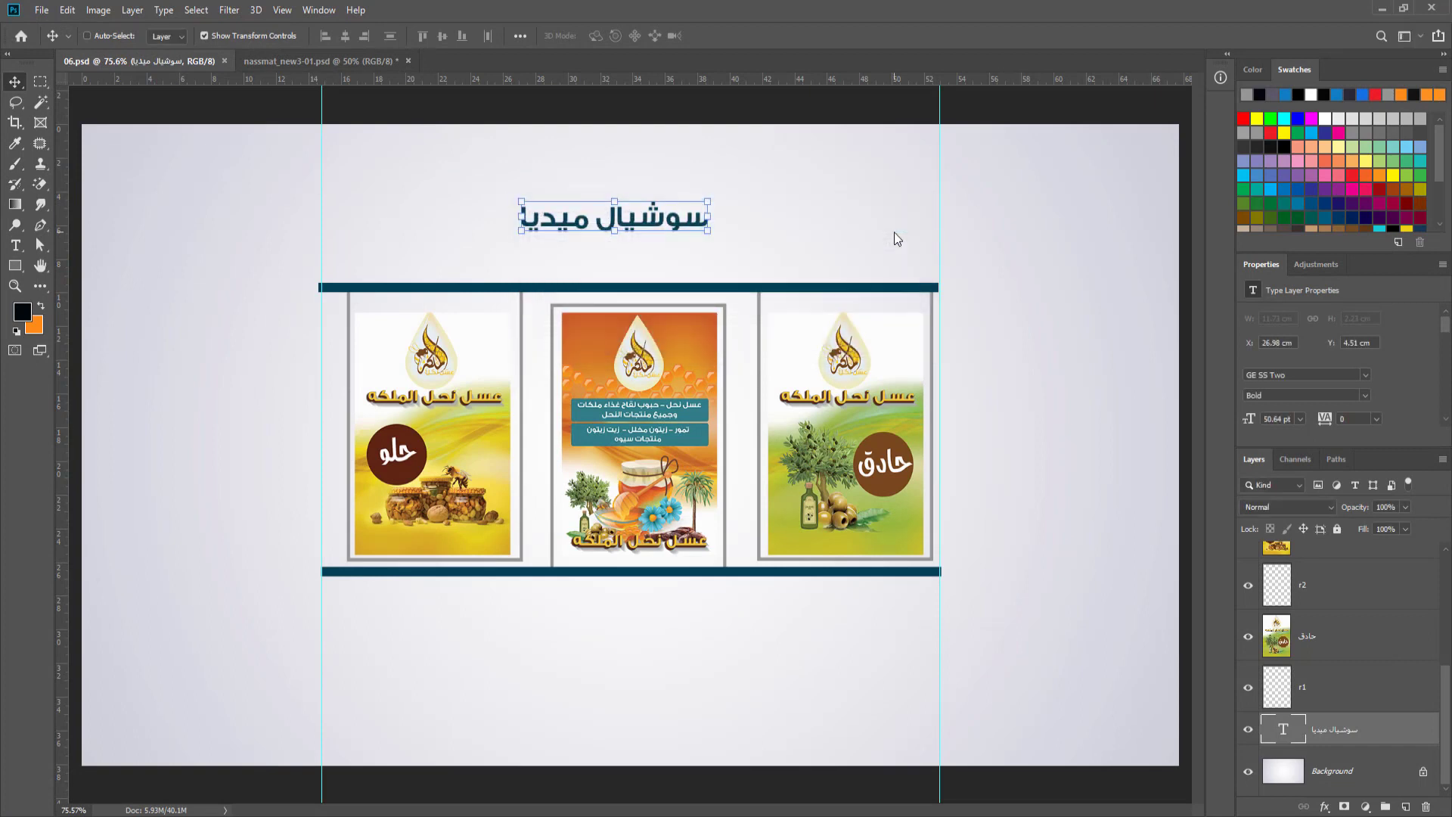